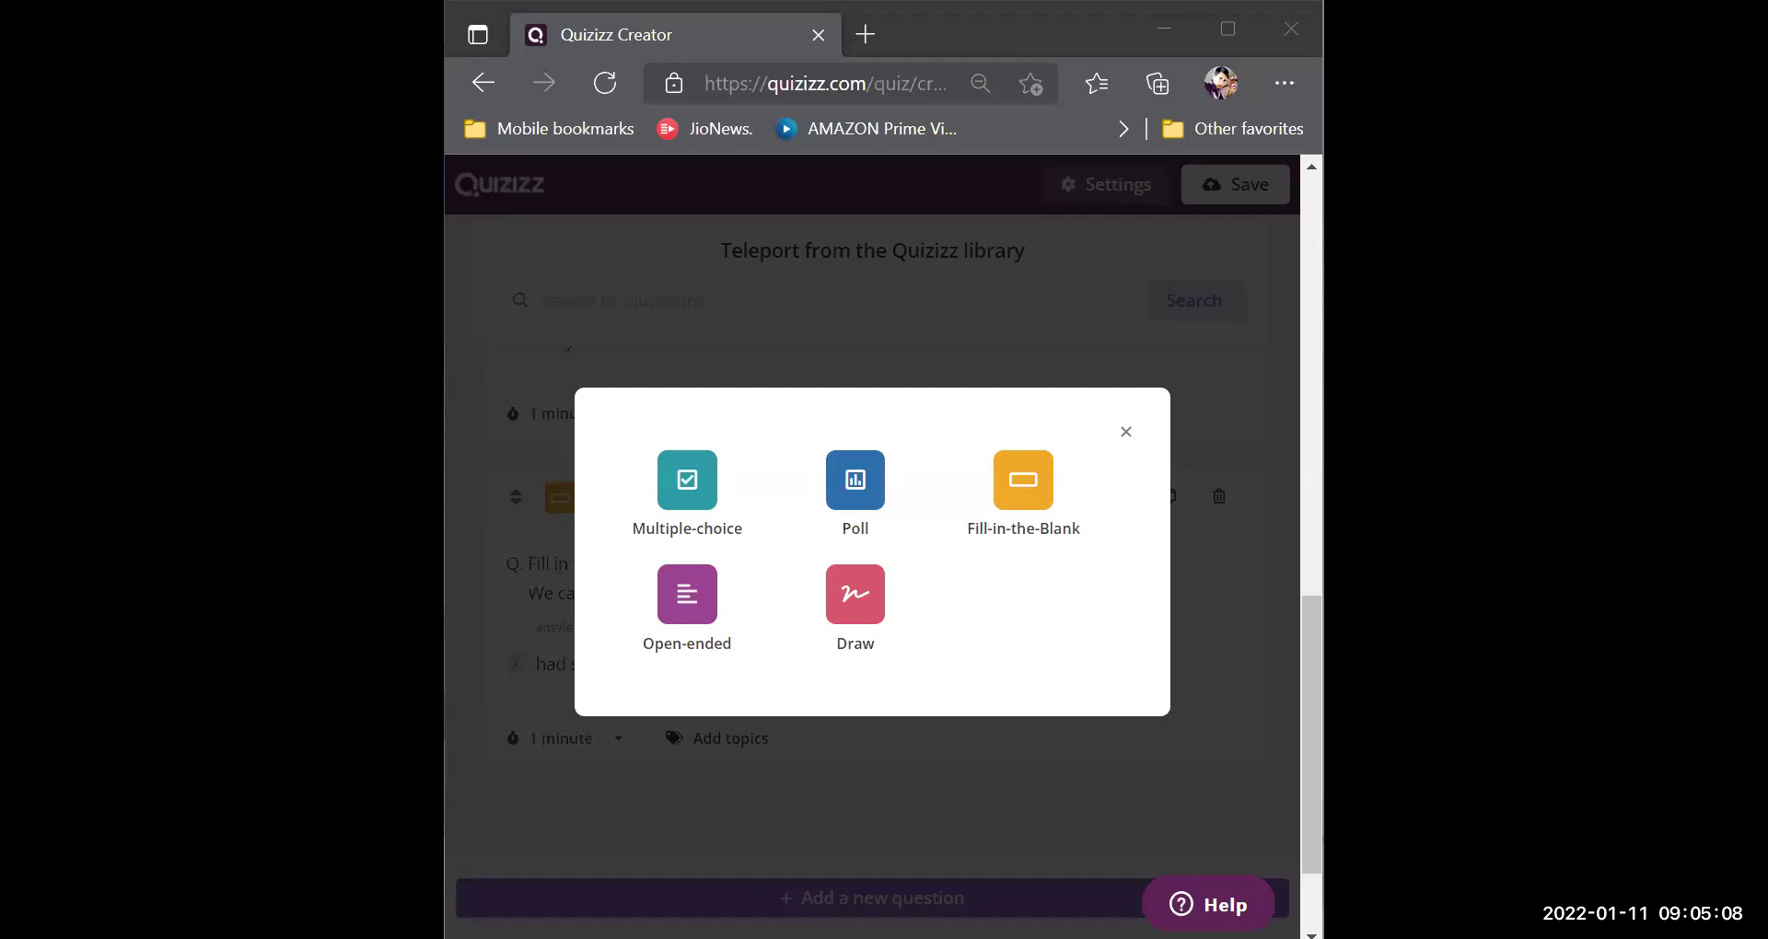
Create a Fill-in-the-Blank question that opens with the line "Fill in the blanks with the correct form of the verb.".
left_click(1047, 512)
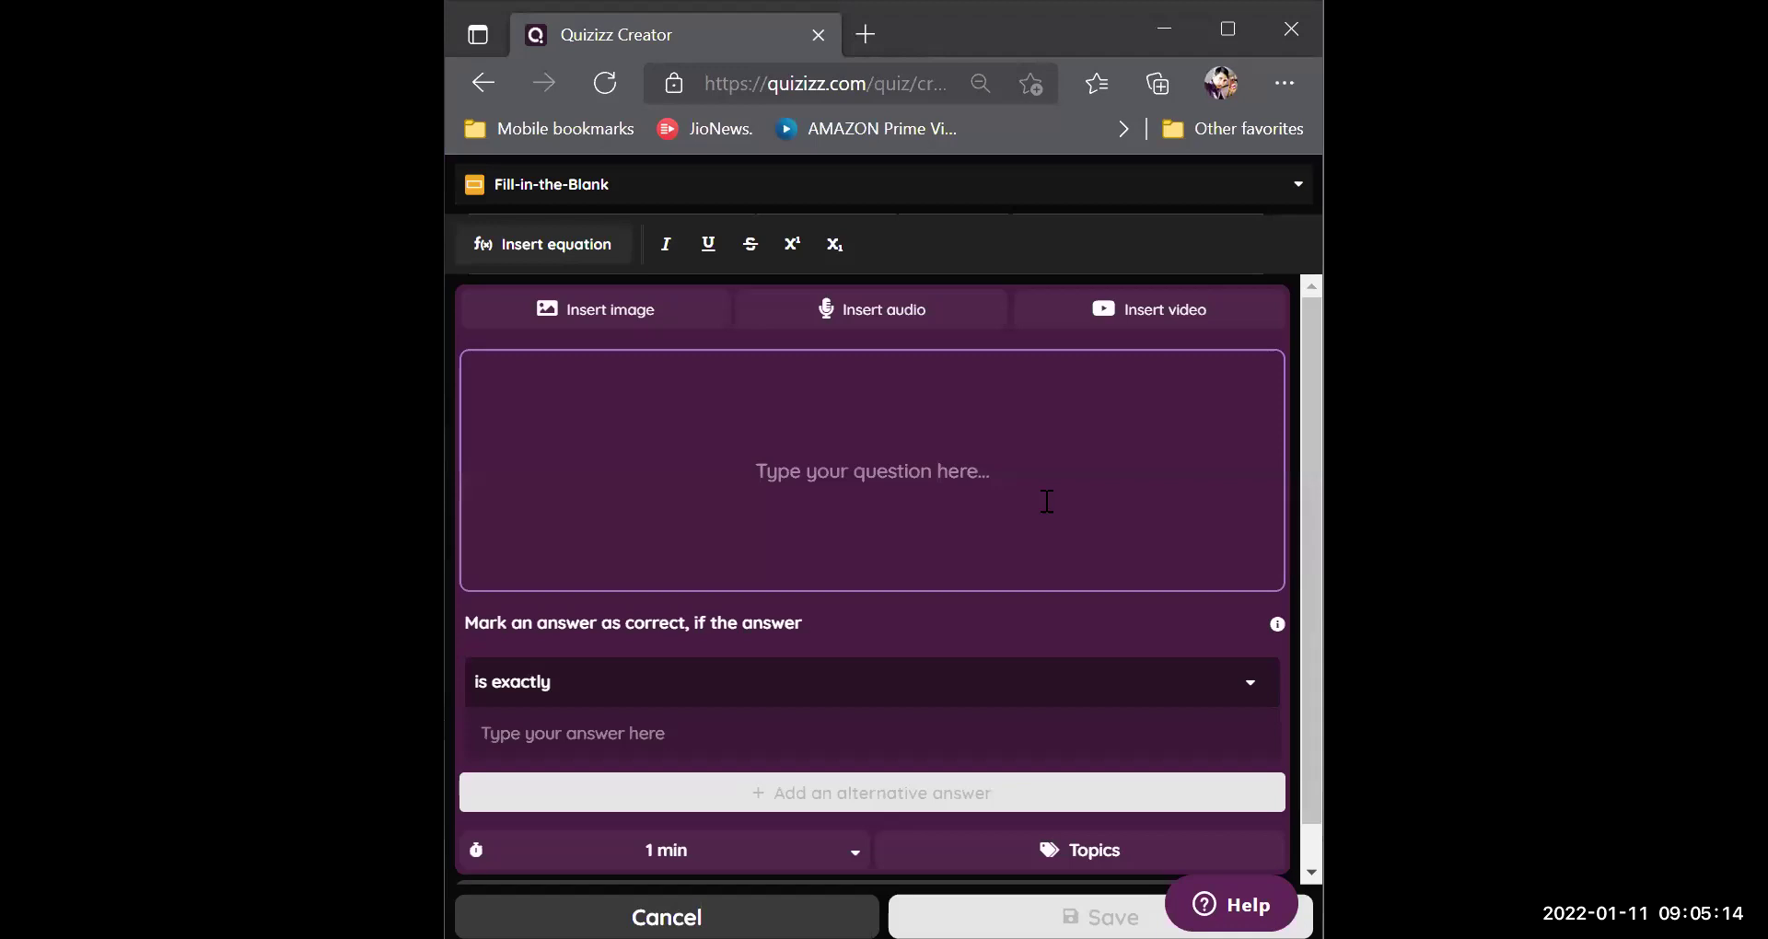
left_click(859, 502)
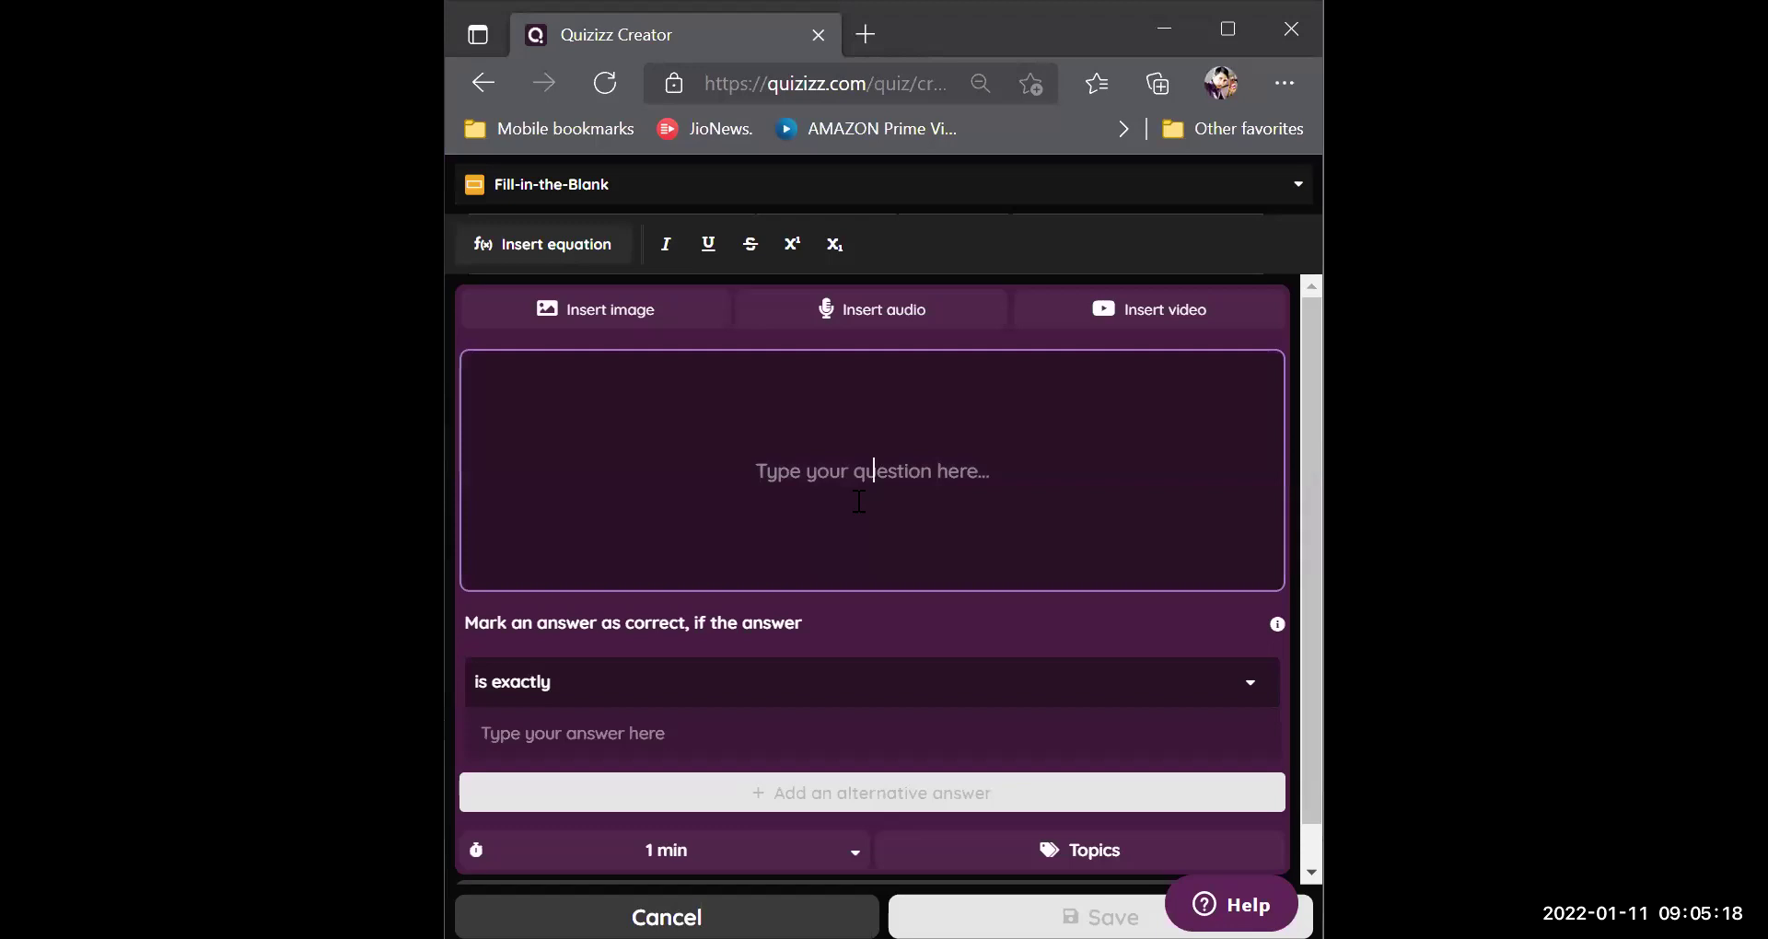
type("Fill in the blanks with the correct form of the verb.")
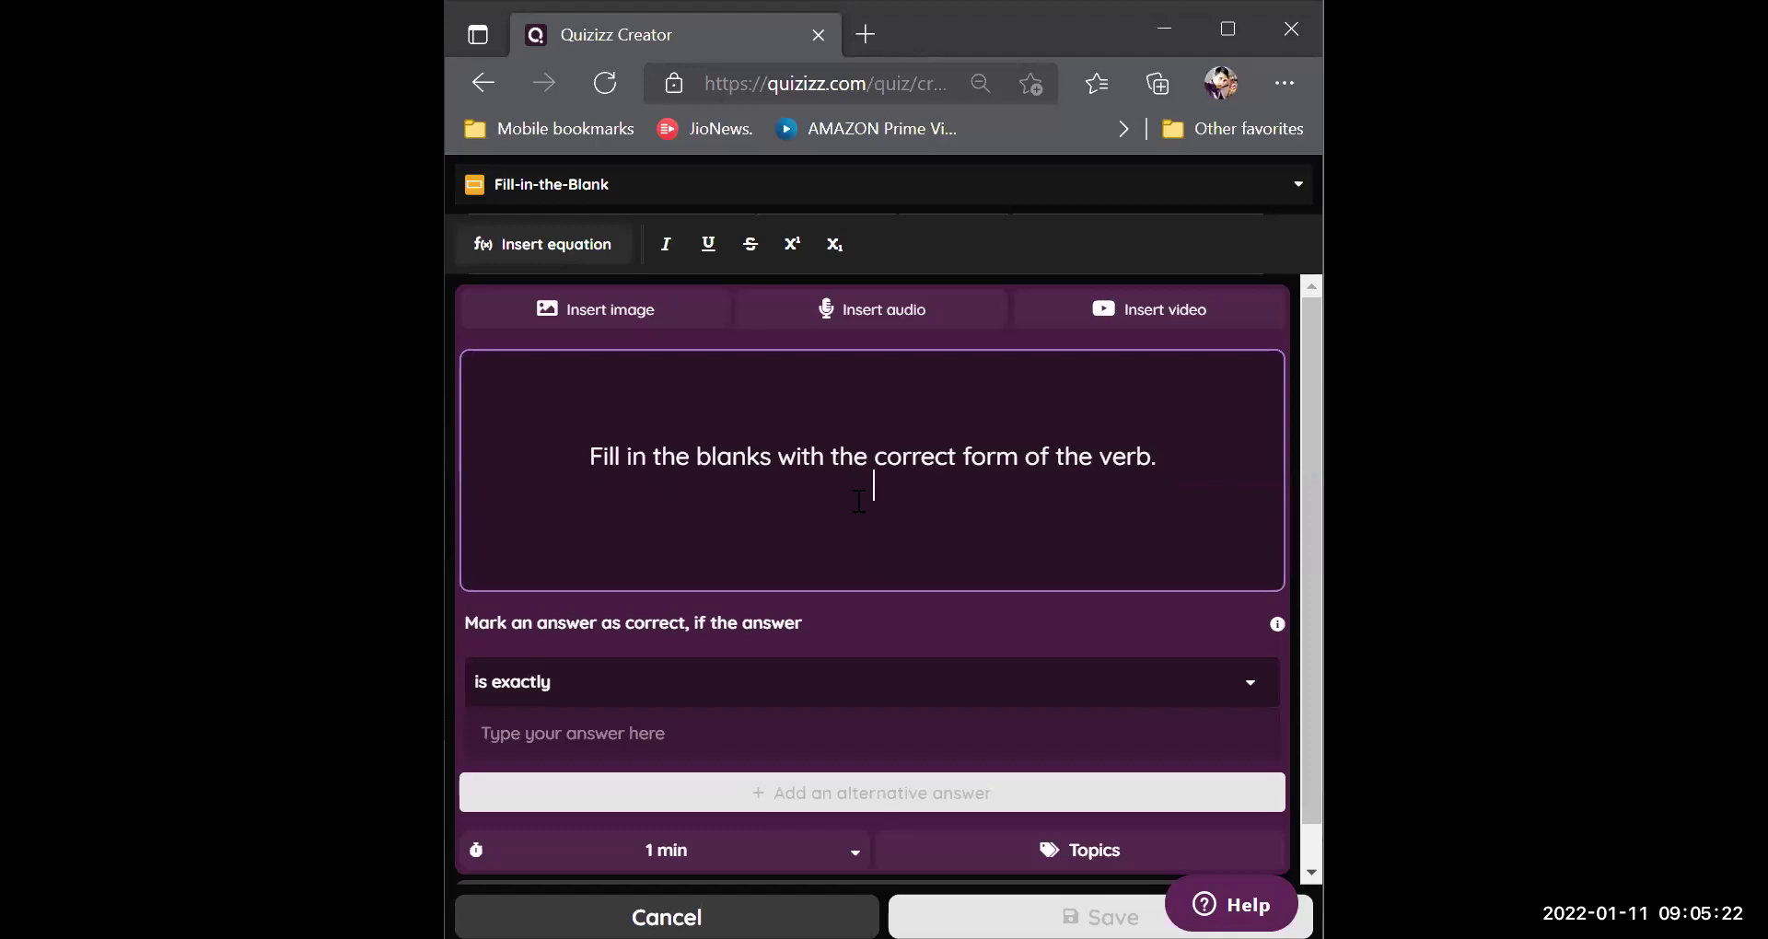
key("Return")
Add the sentence "The children .................... (watch) a funny movie." below the instruction line, with dots marking the blank.
type("The children ")
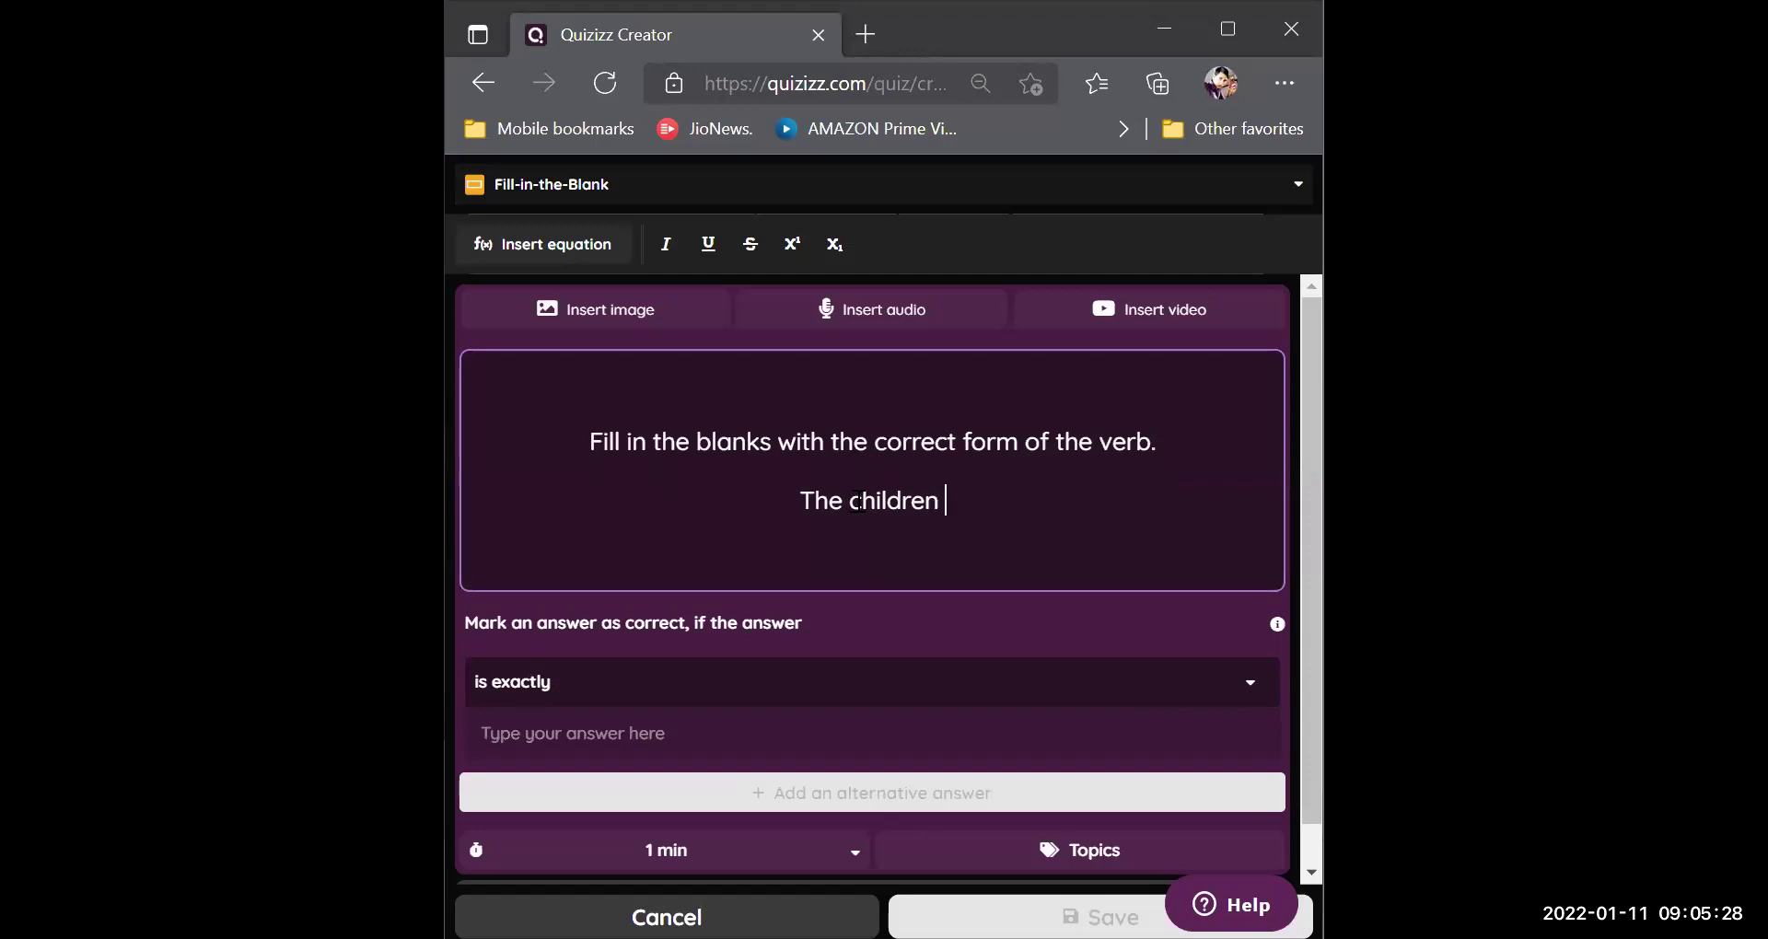
type("....................")
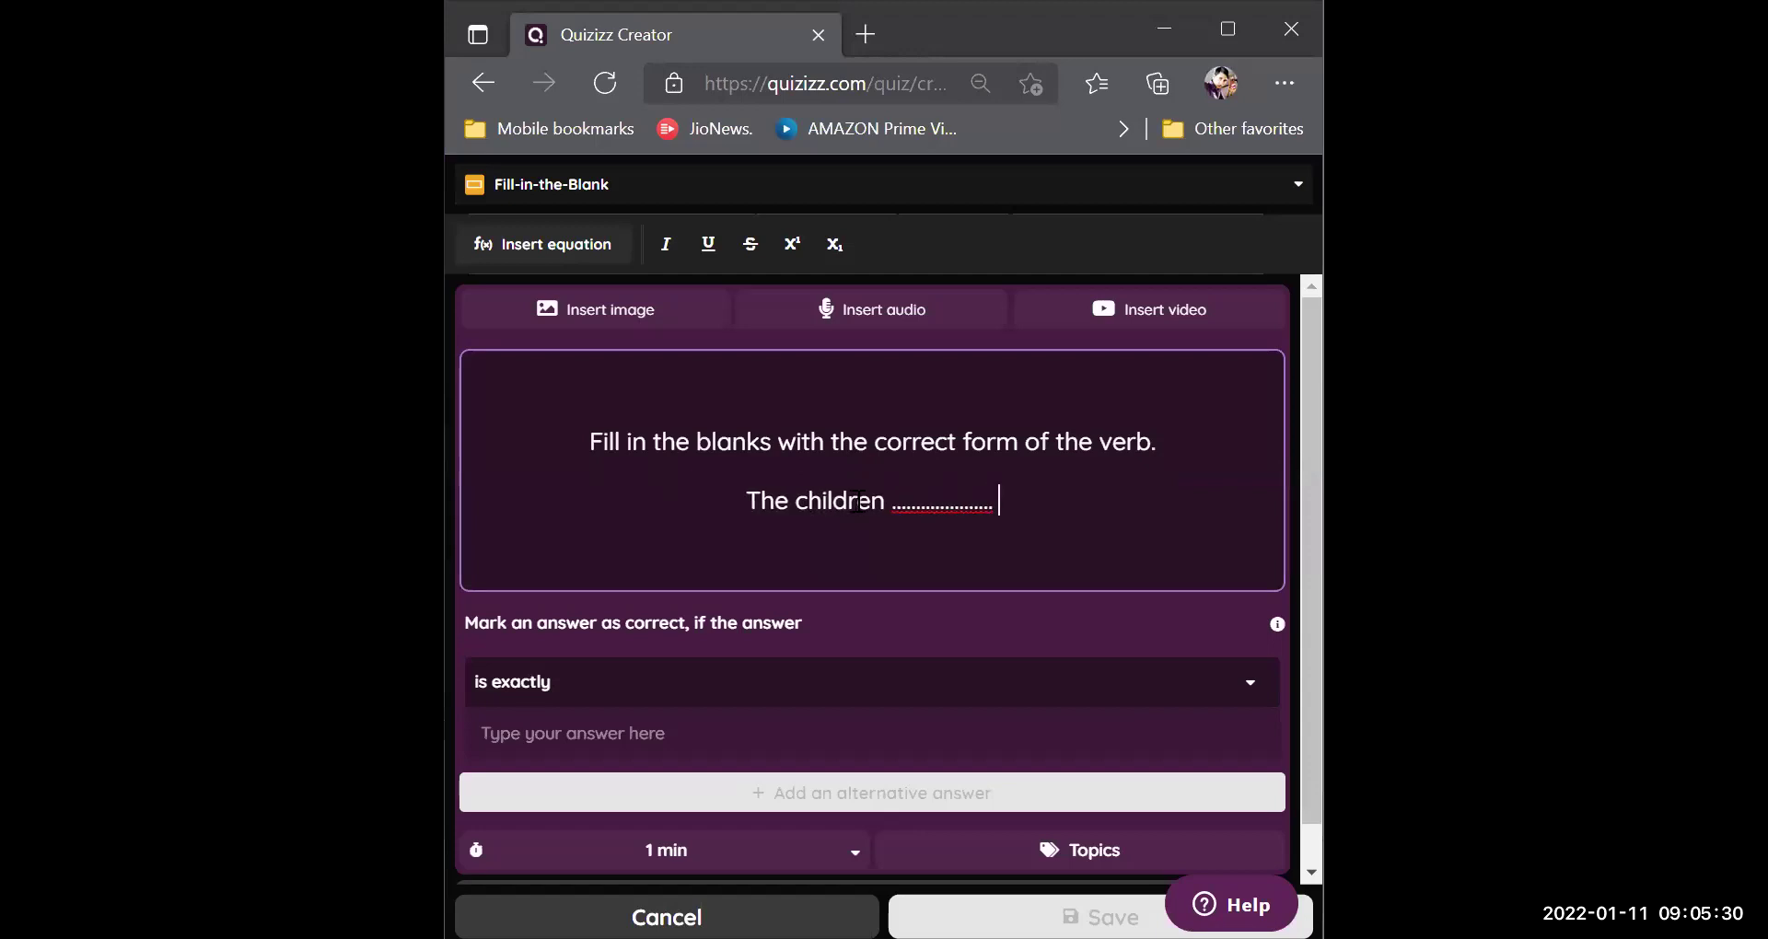
type(" (wat")
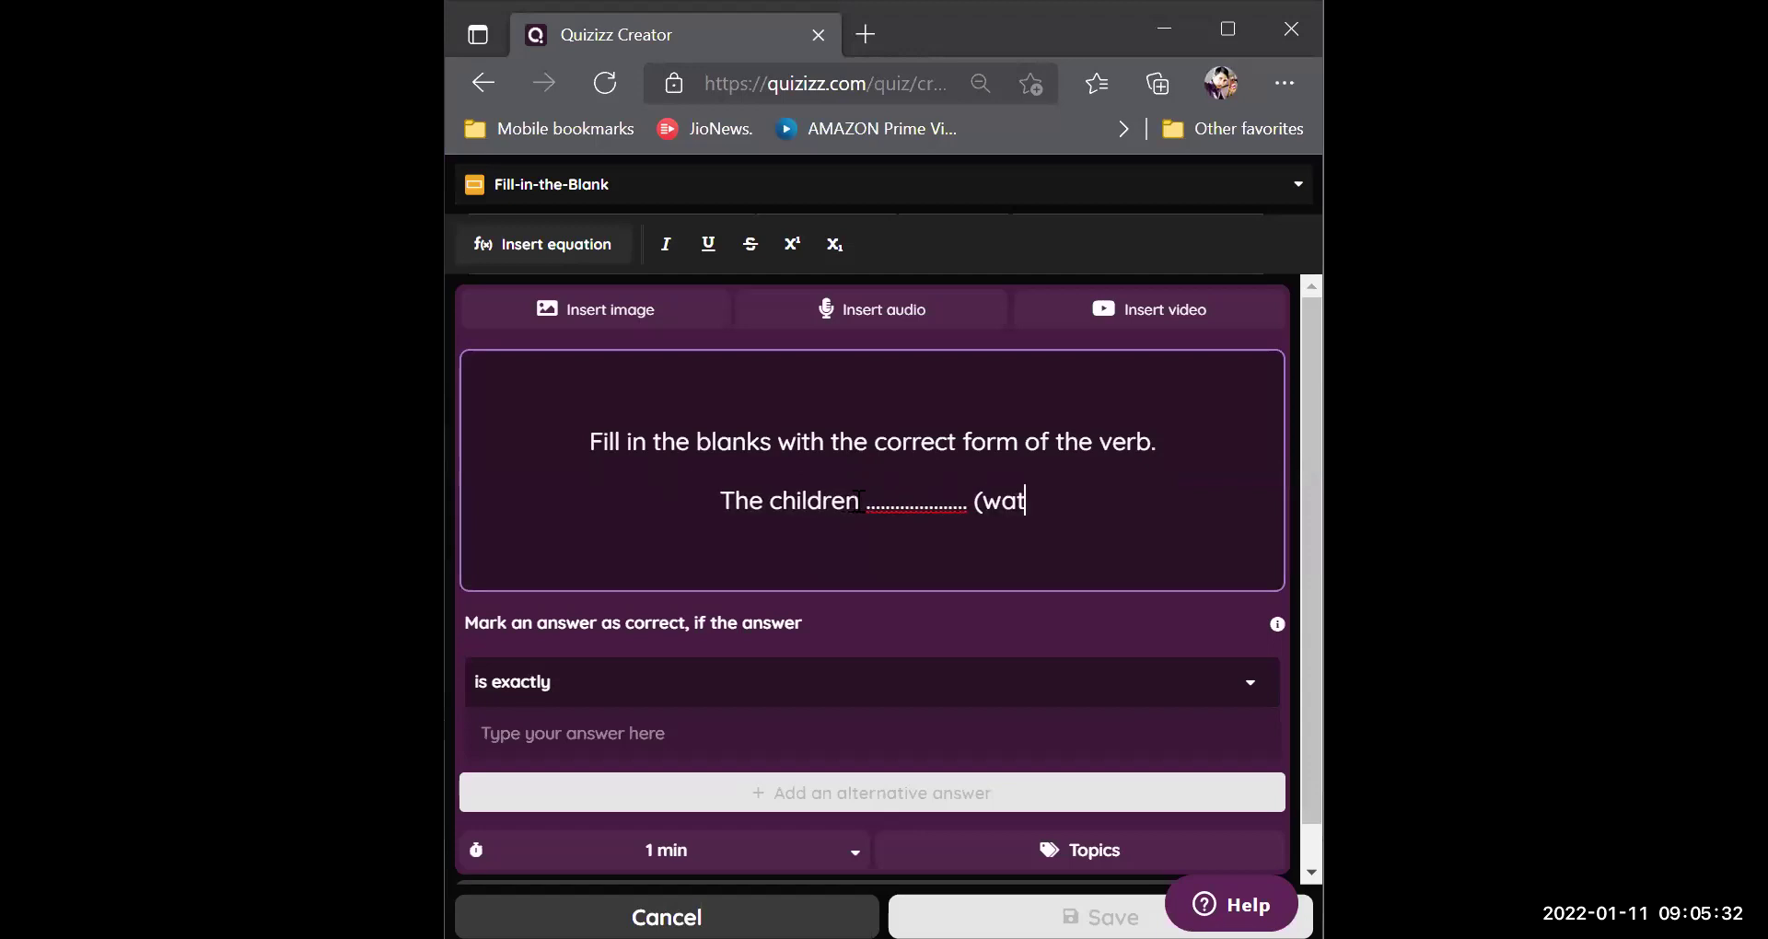
type("ch a")
key("BackSpace")
key("BackSpace")
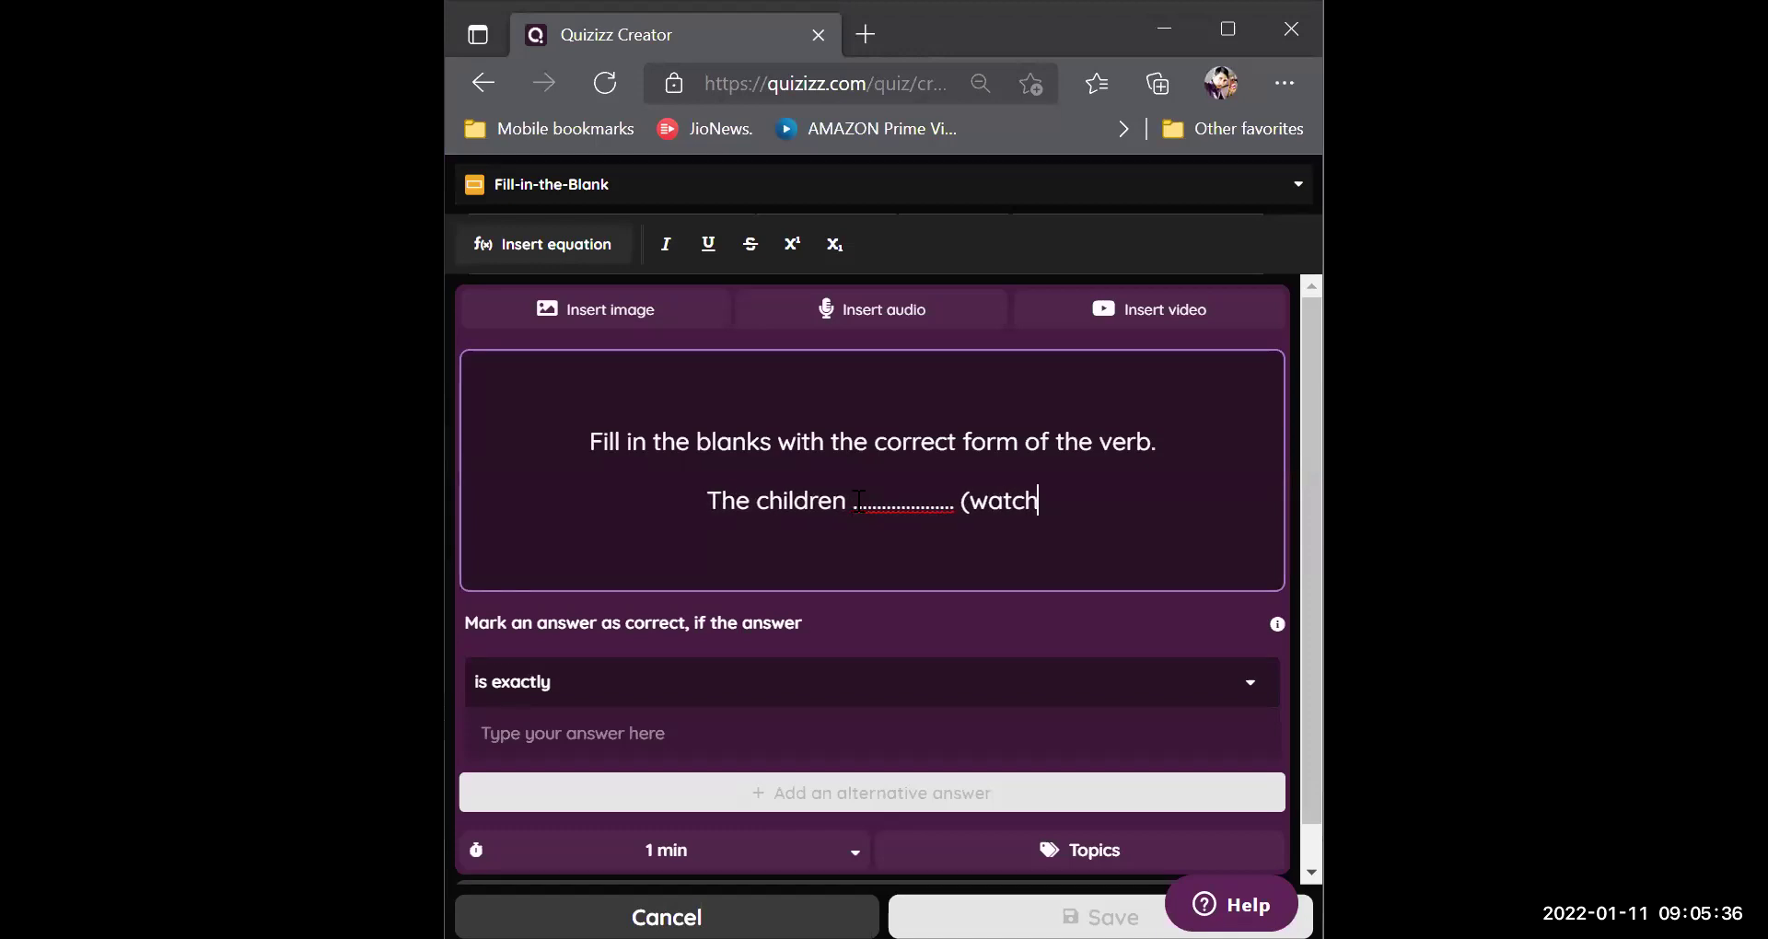
type(")")
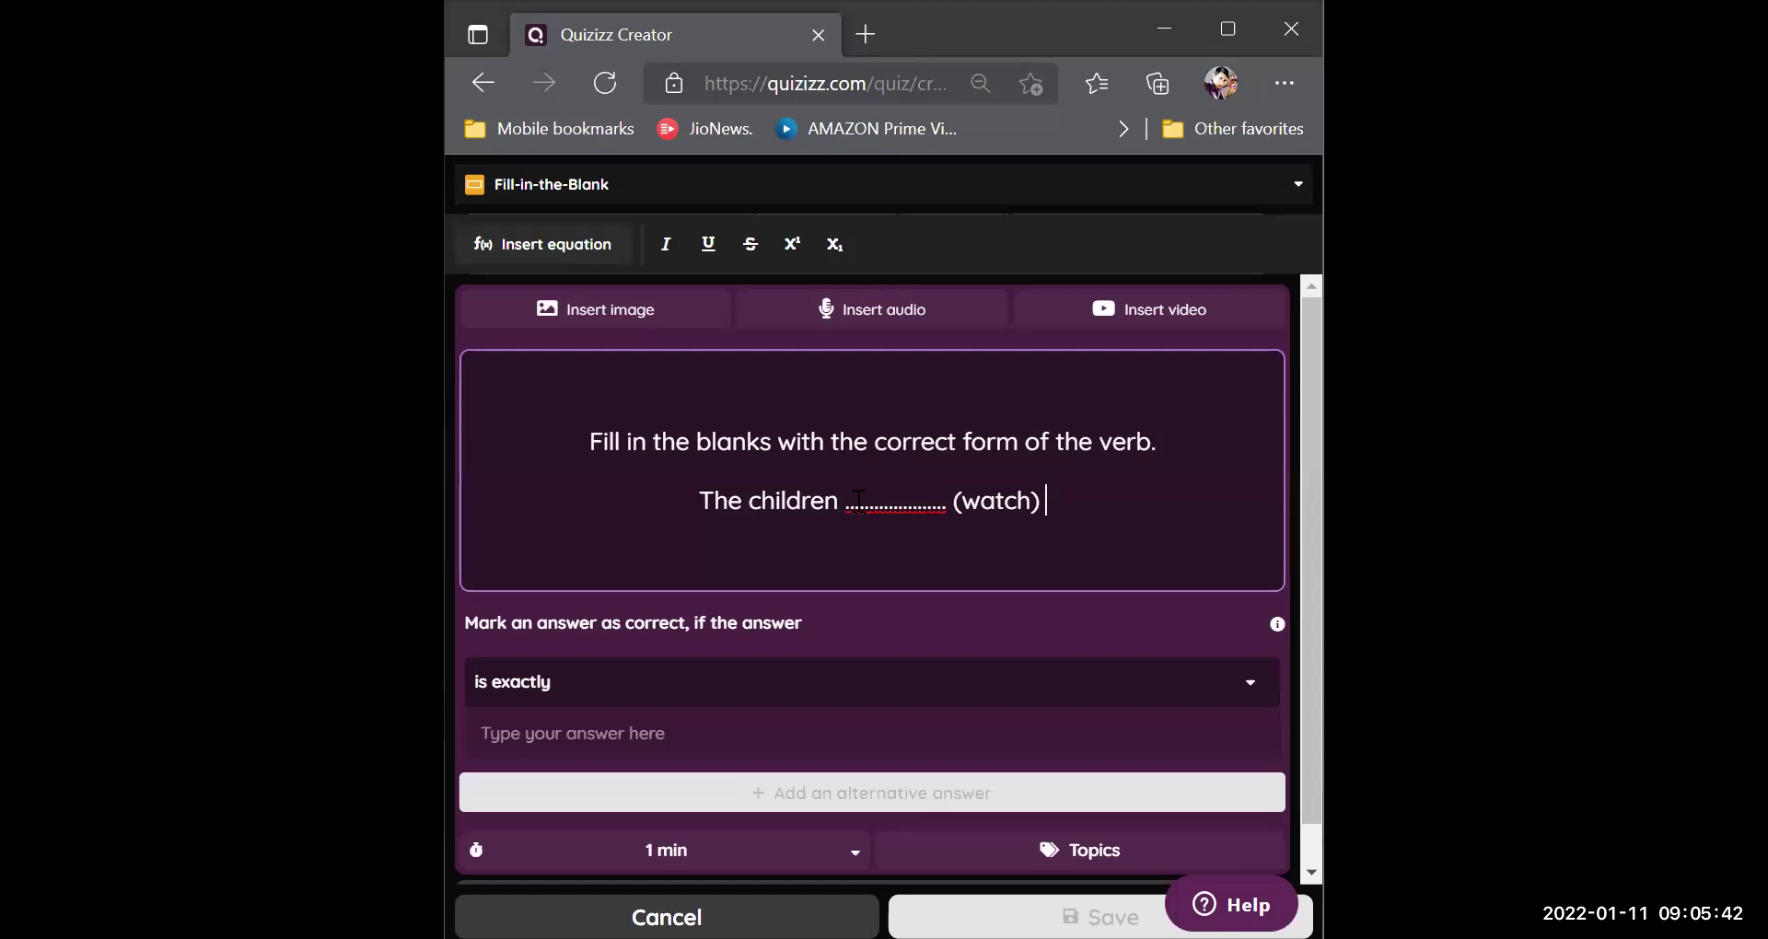
type("a")
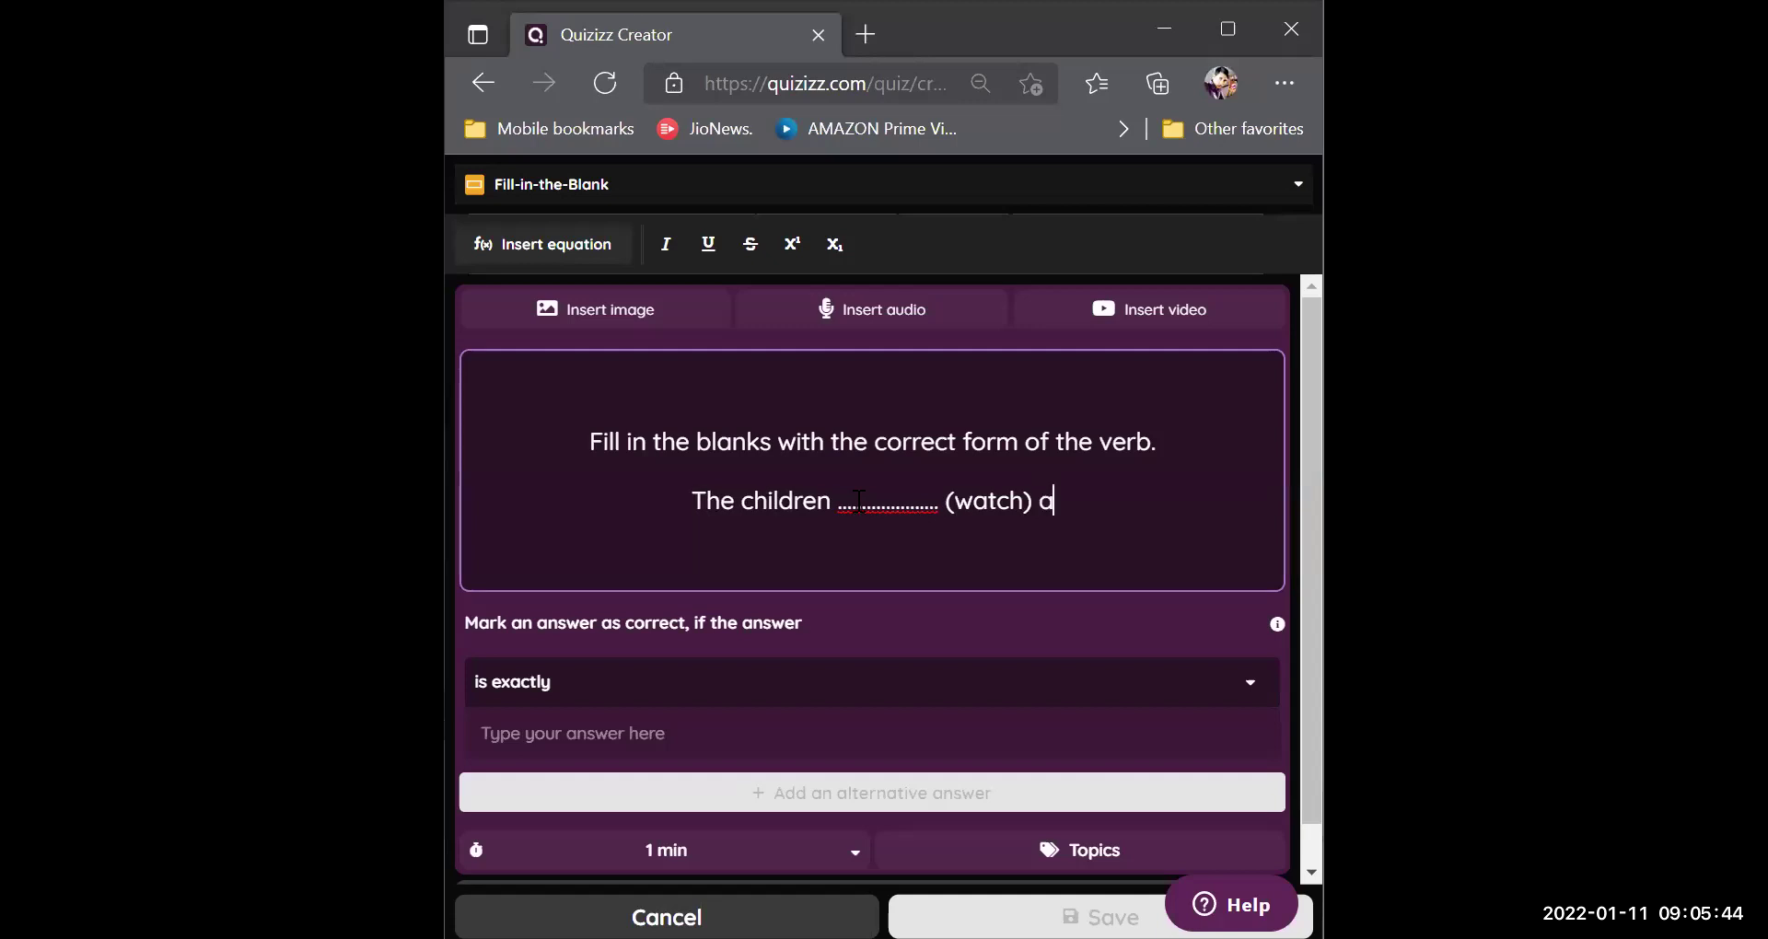
type(" funny ")
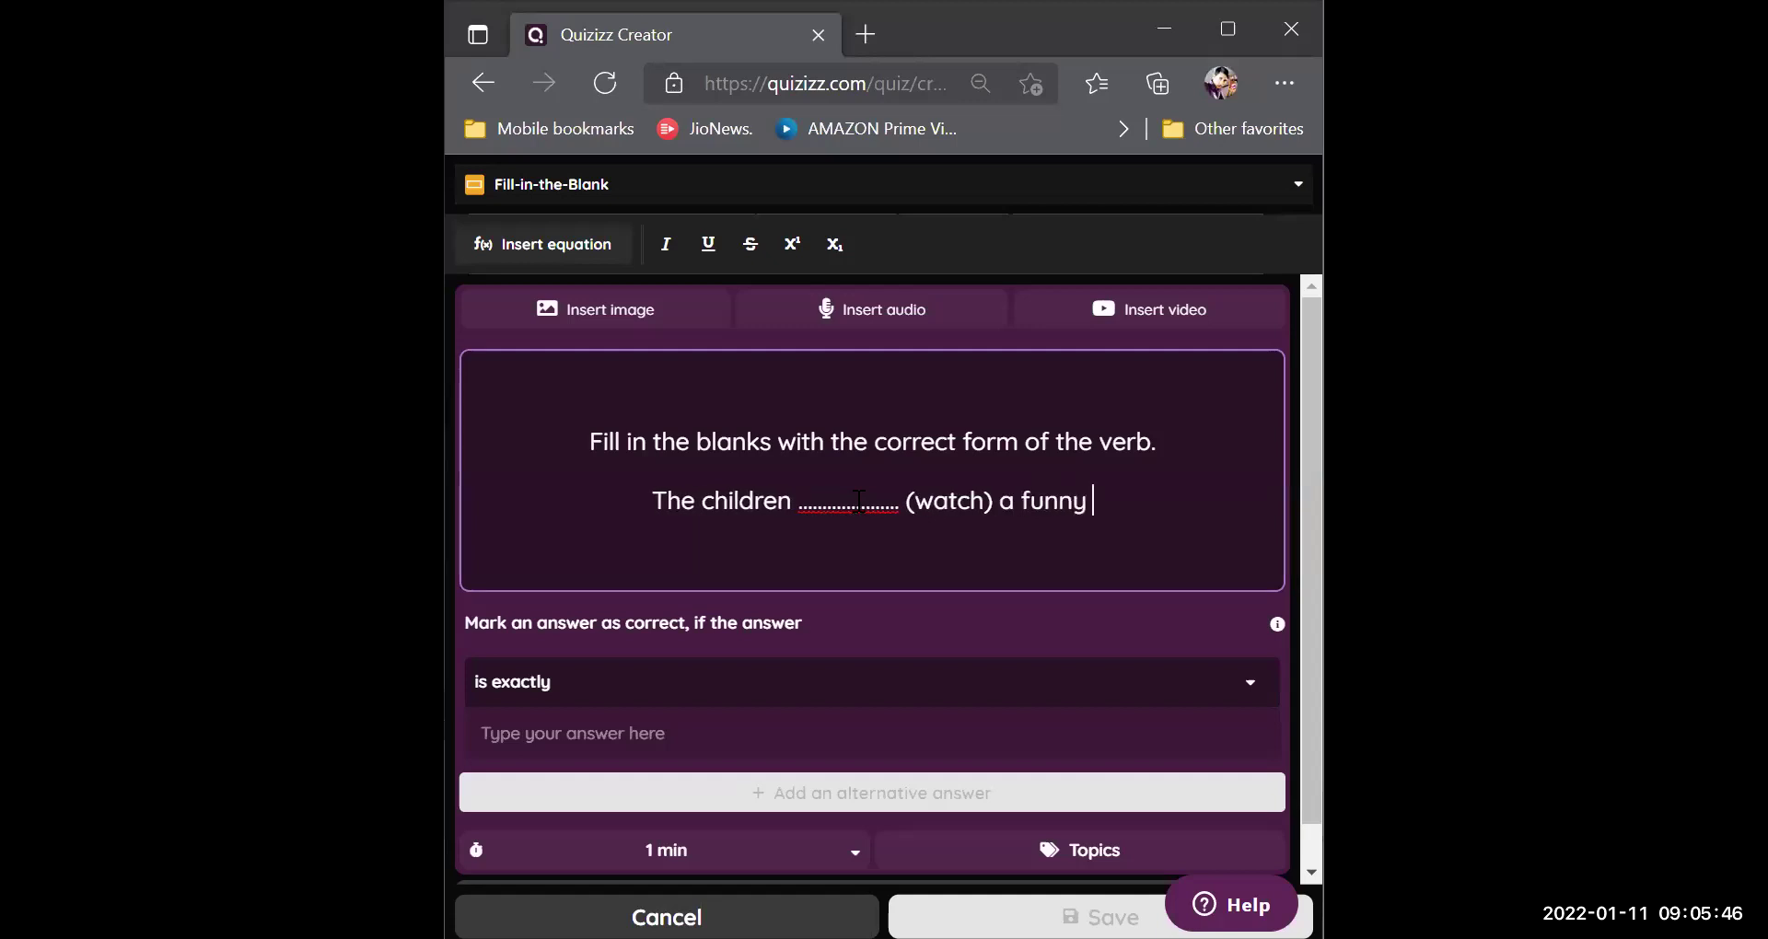
type("movie.")
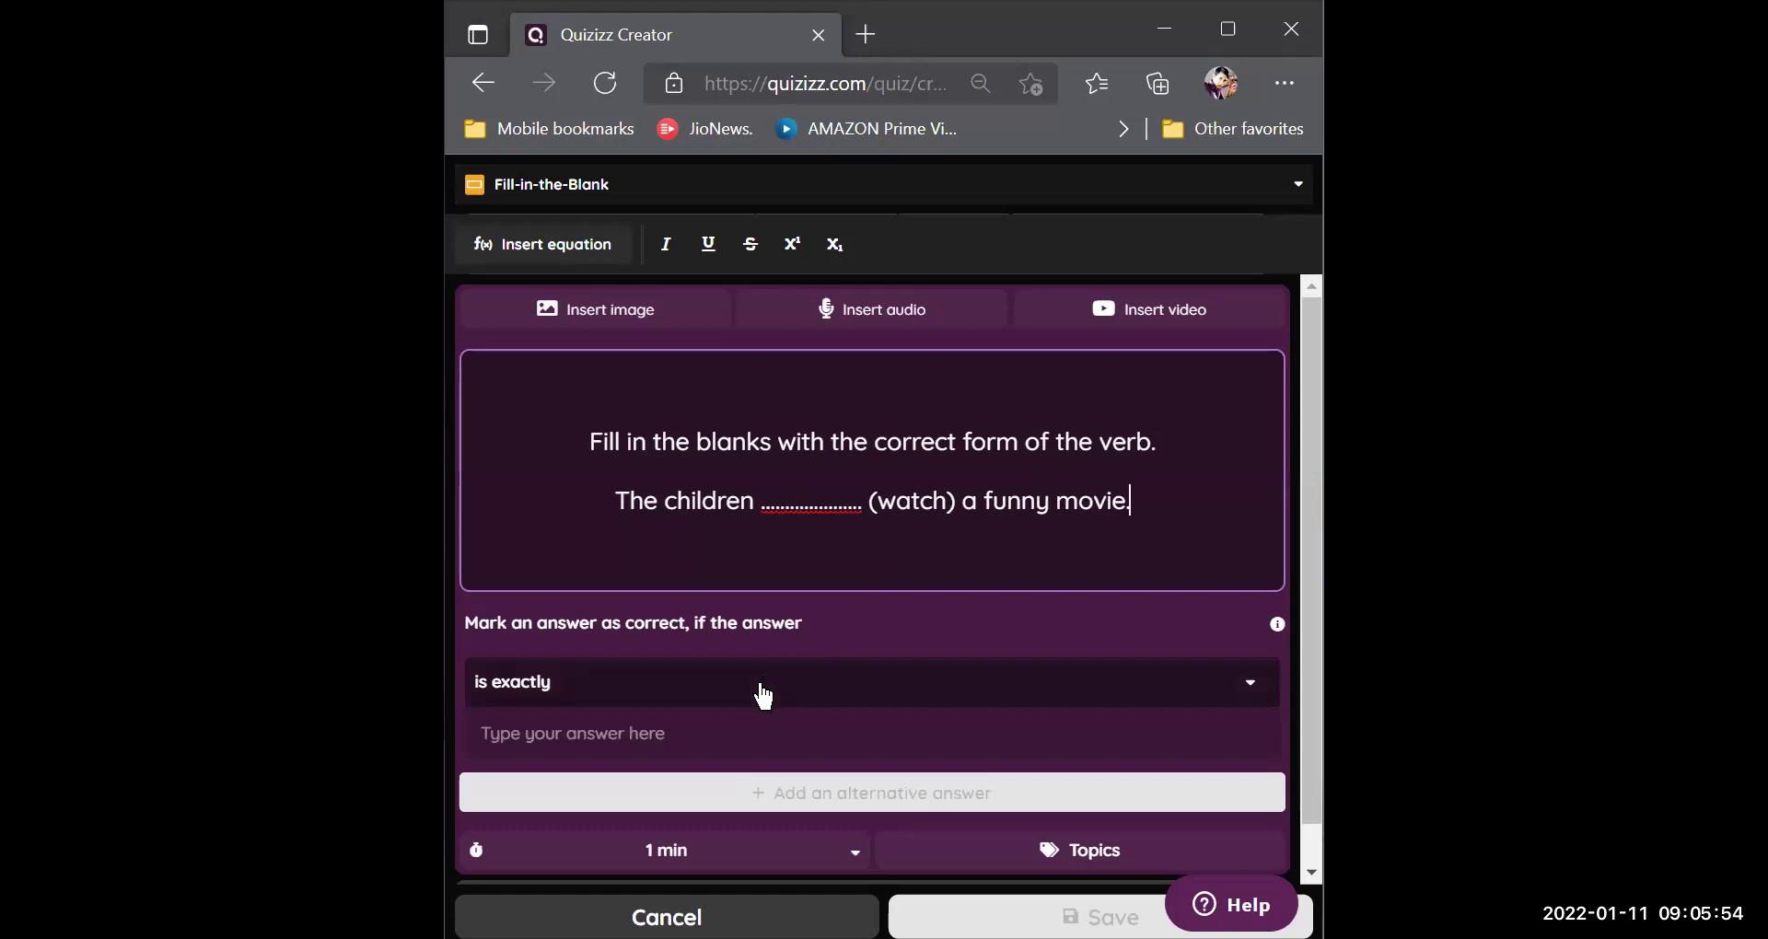
Set "are watching" as the exact correct answer and save the question.
left_click(682, 733)
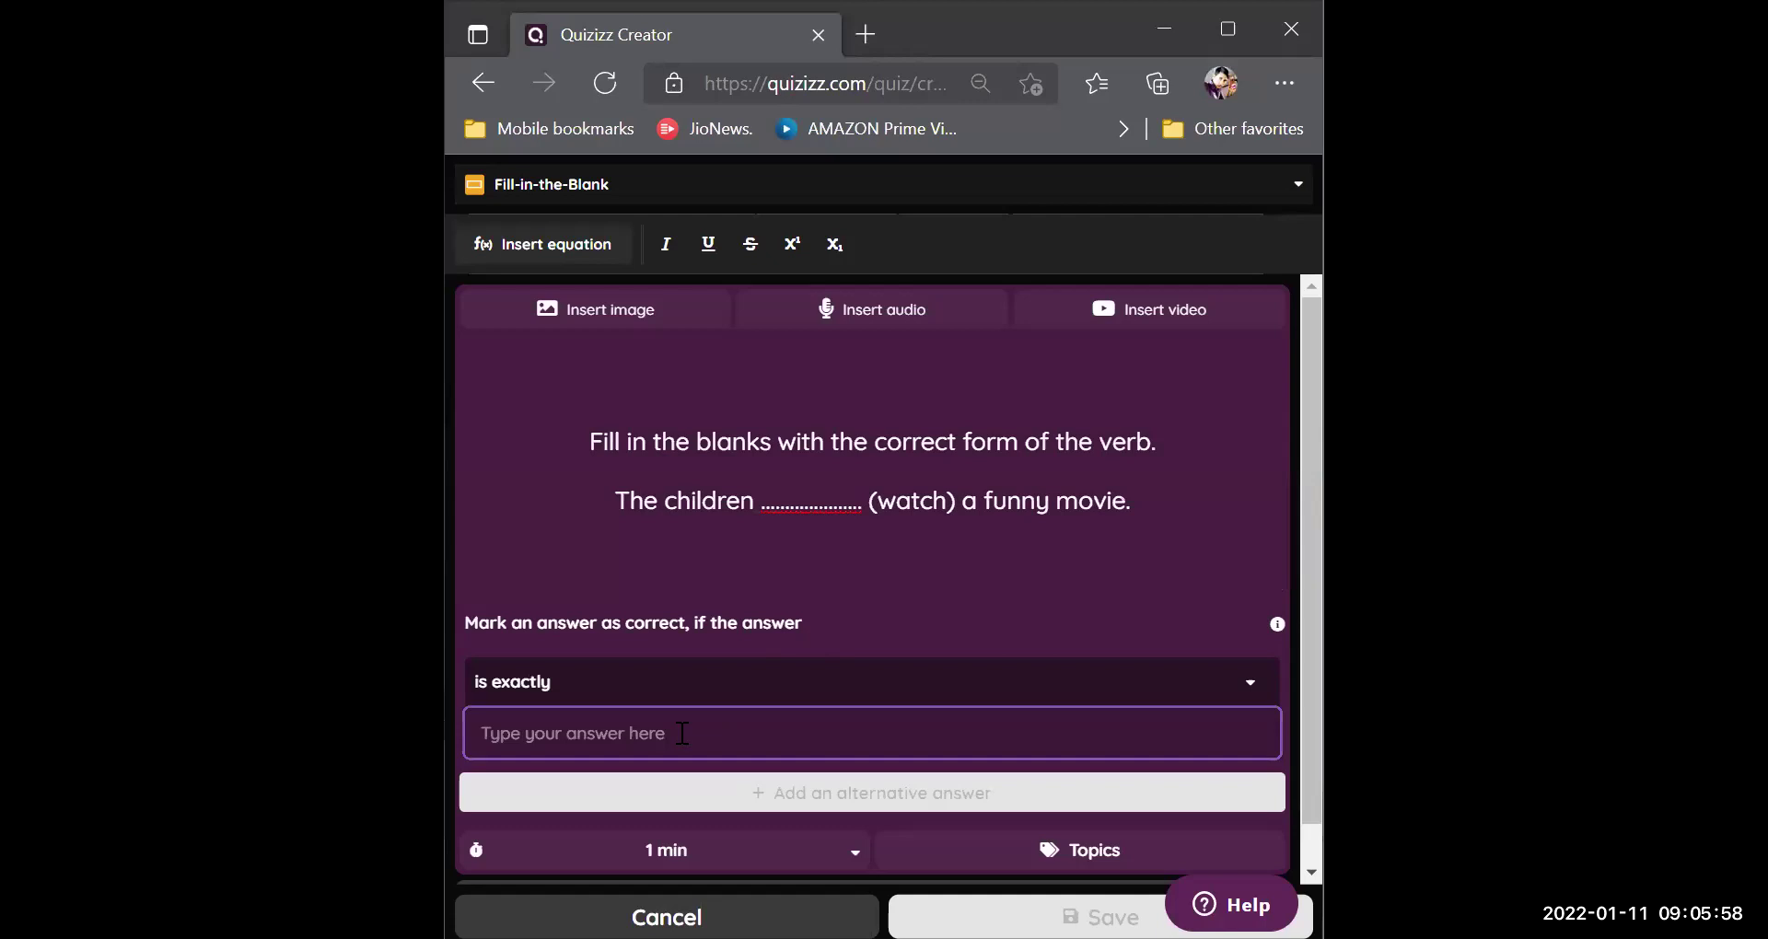
type("are wa")
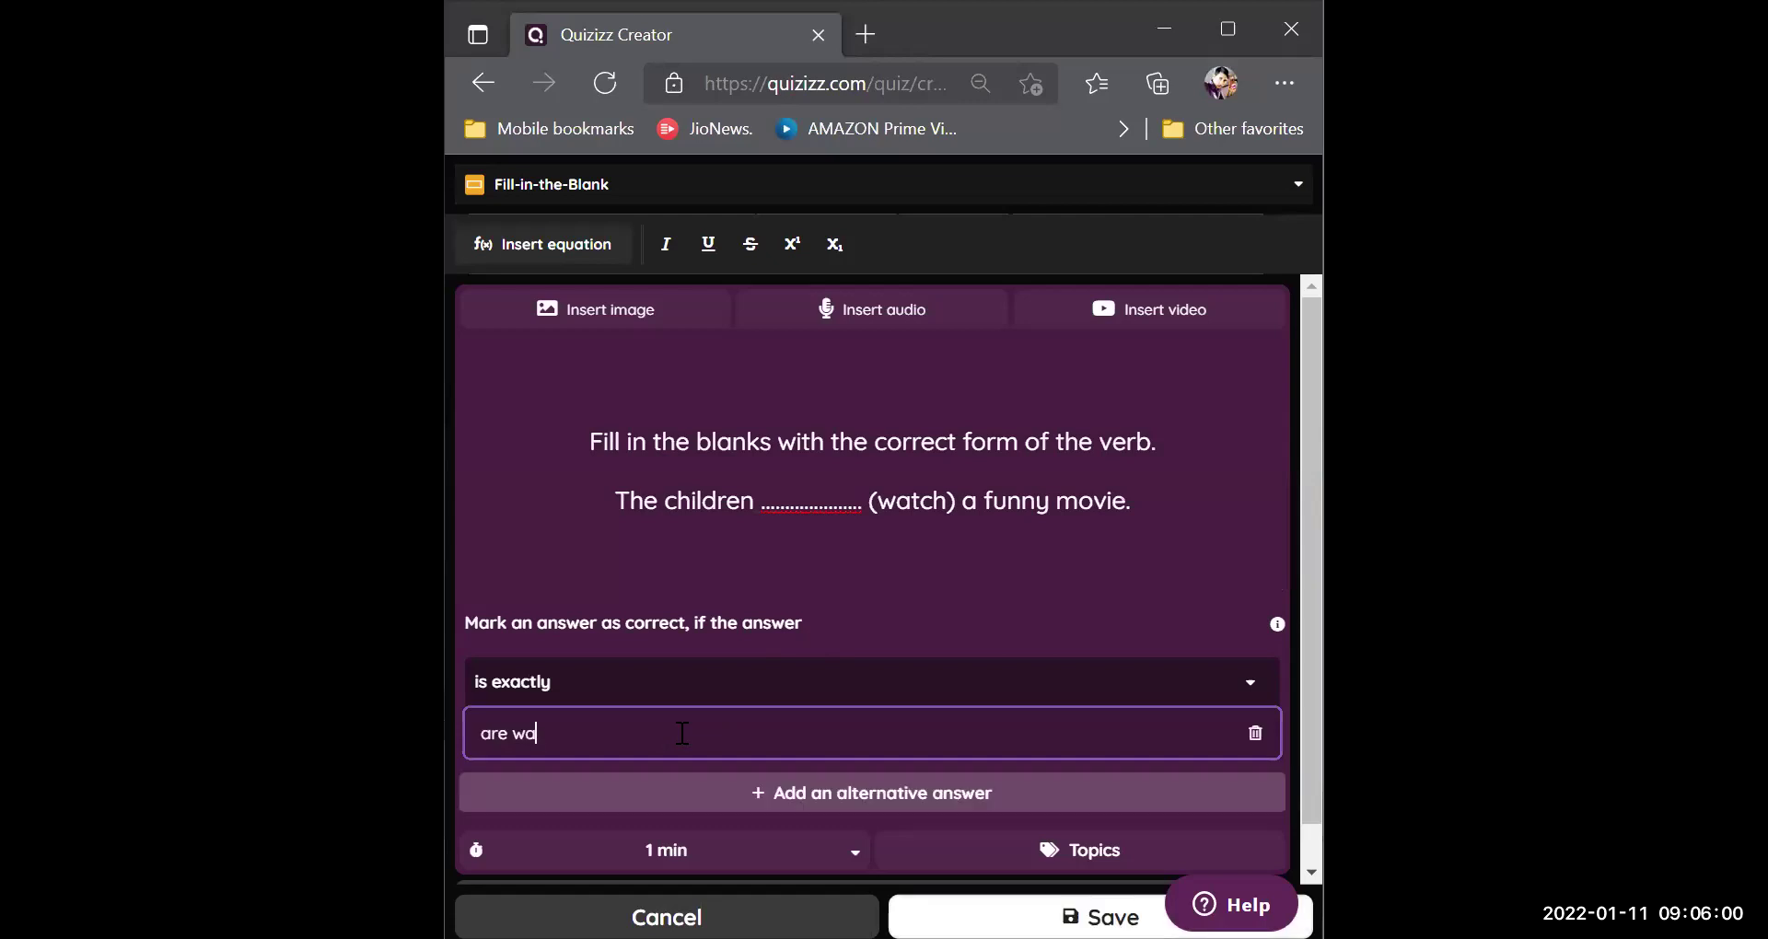
type("tching")
left_click(1100, 917)
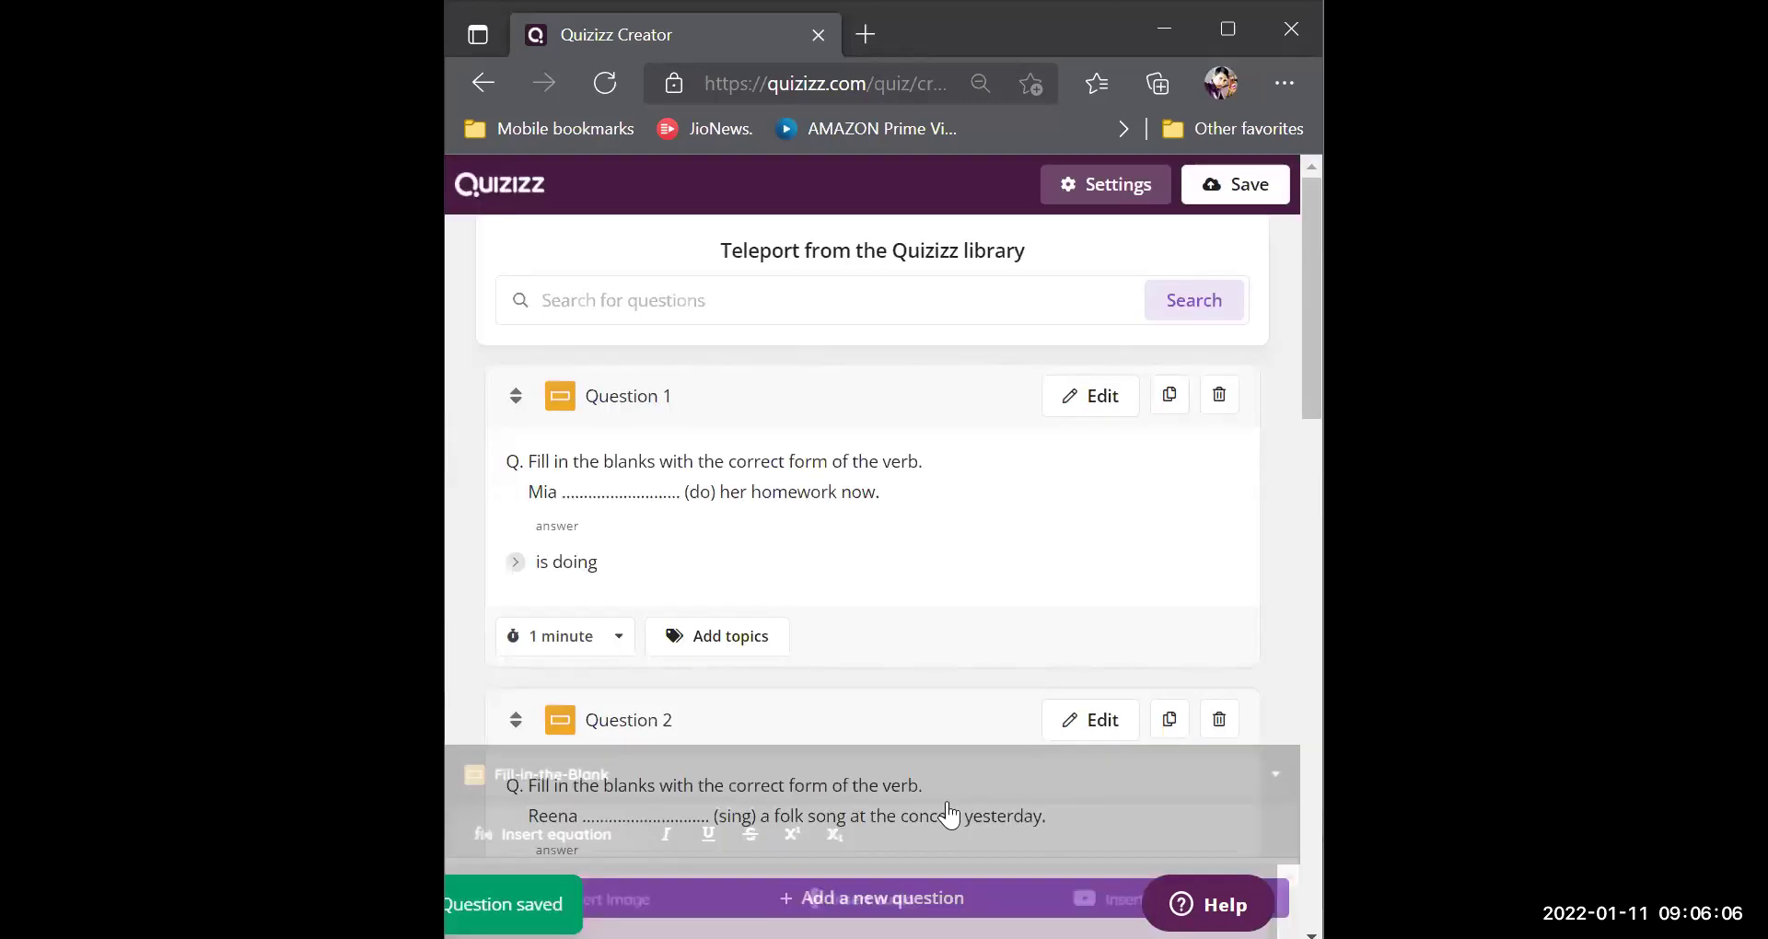
Add another Fill-in-the-Blank question to the quiz and place the cursor in its empty question text.
left_click(926, 900)
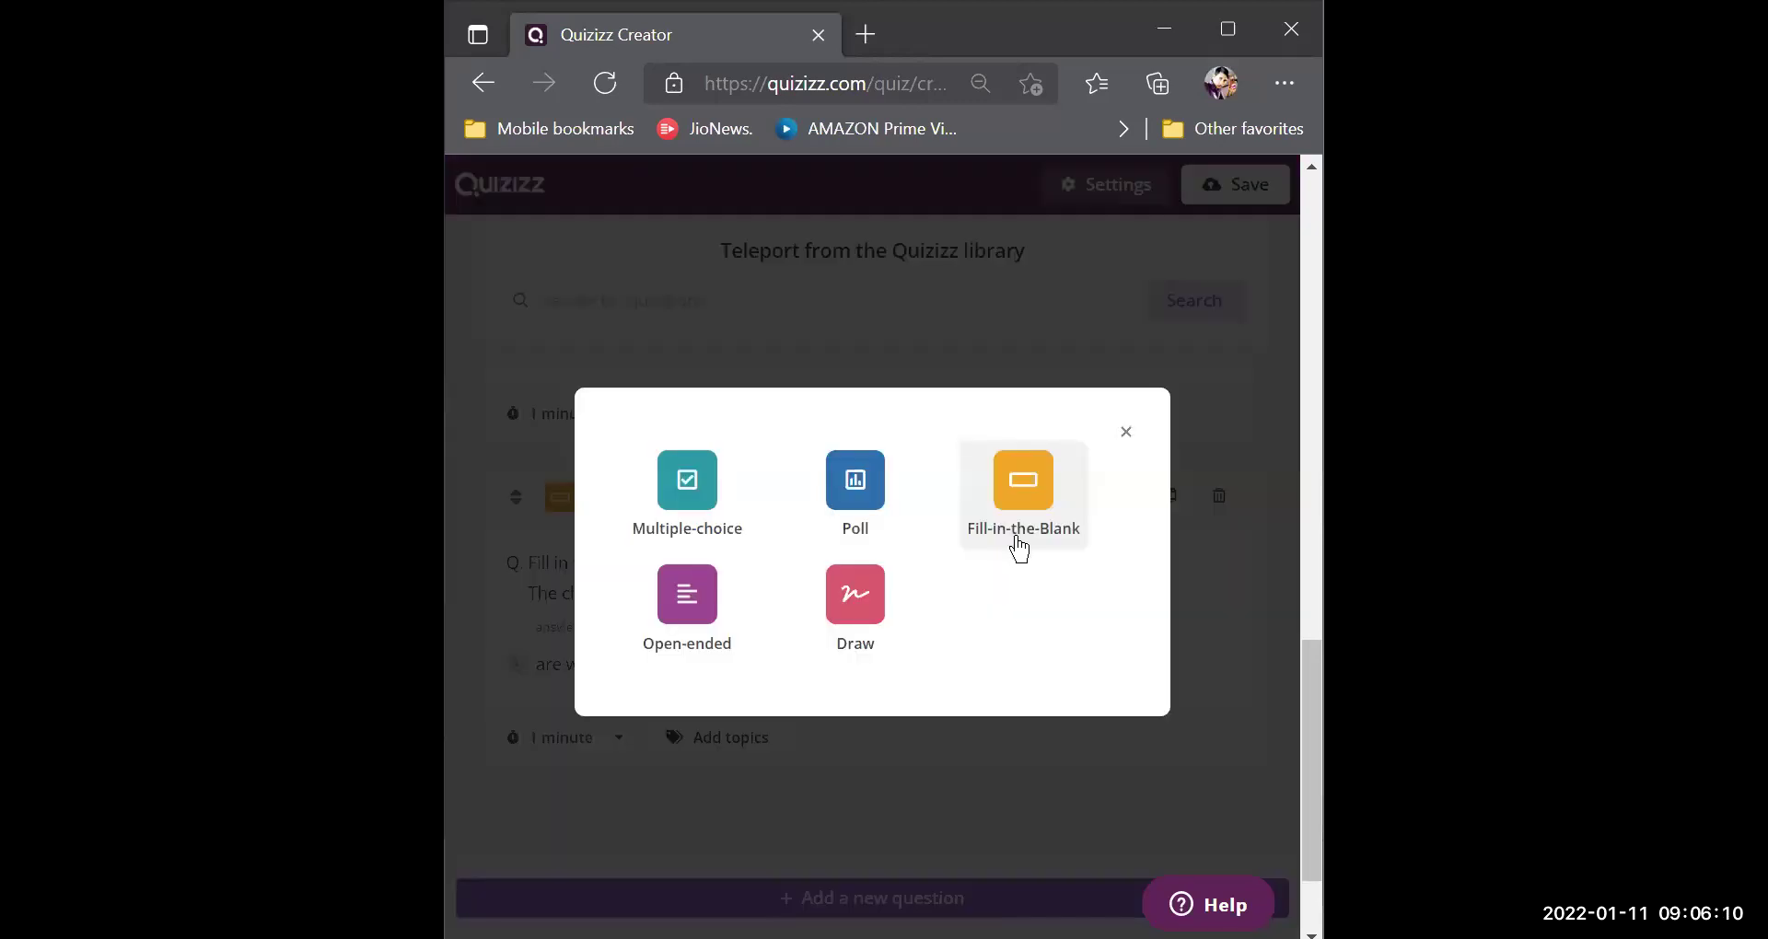
left_click(1016, 534)
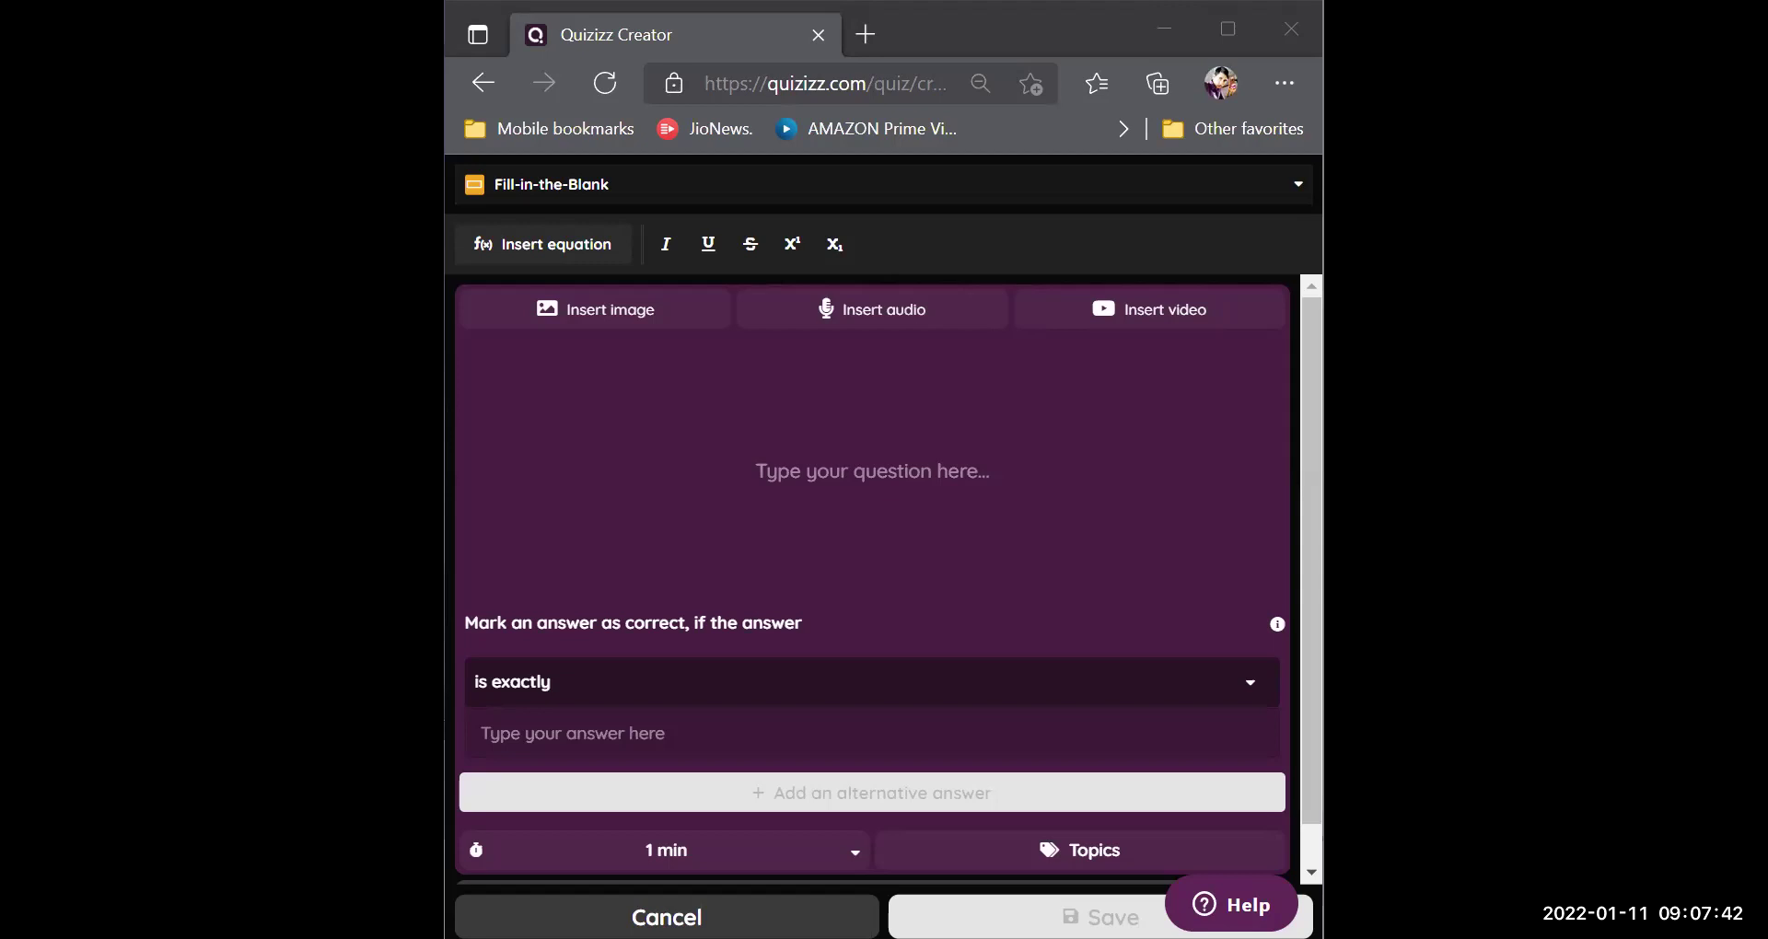
left_click(1026, 490)
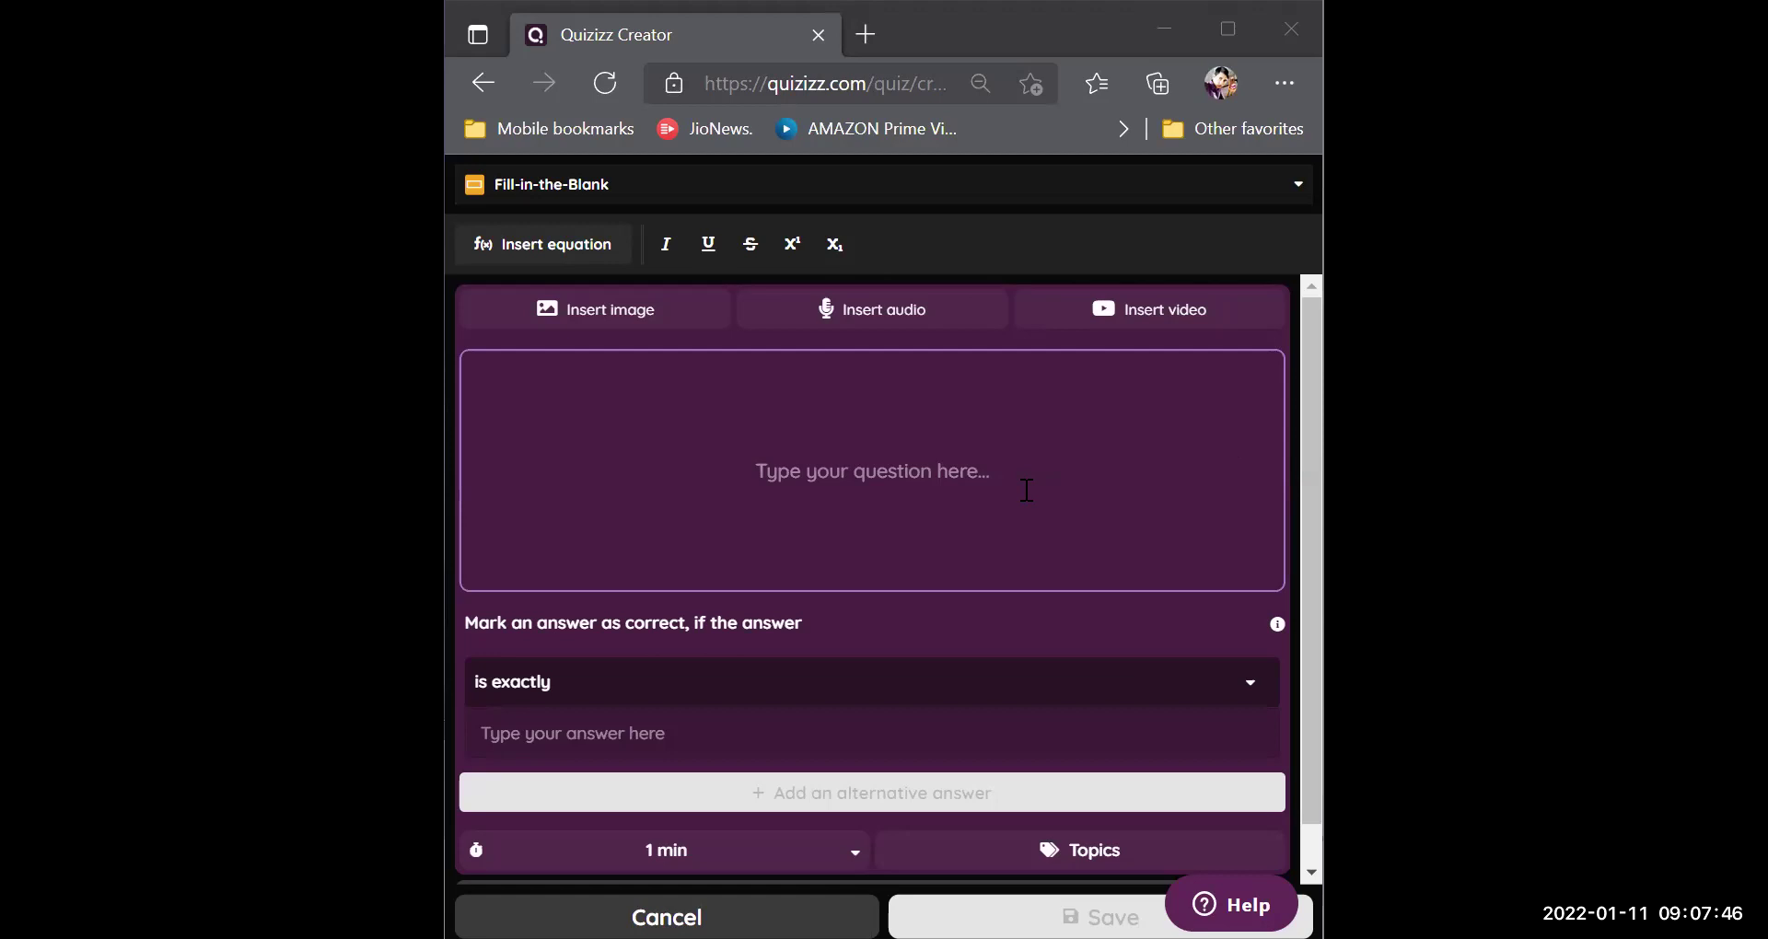
left_click(1027, 489)
type("She ")
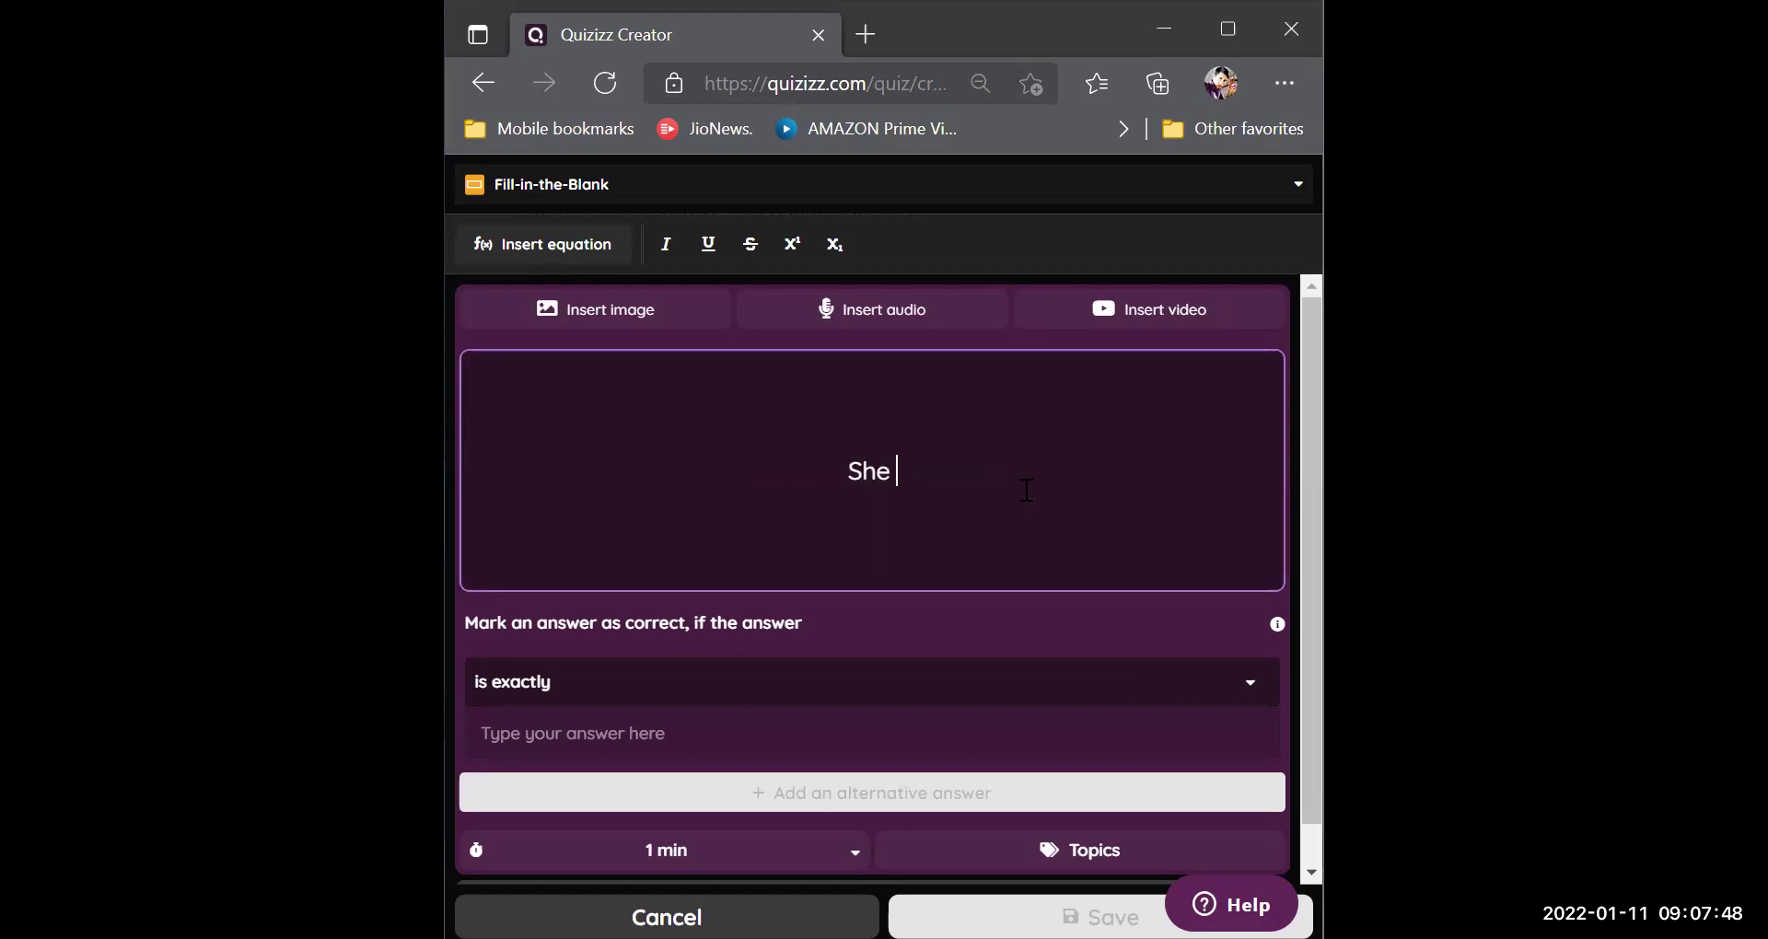
type(".................... (")
key("BackSpace")
key("BackSpace")
key("BackSpace")
key("BackSpace")
key("BackSpace")
key("BackSpace")
key("BackSpace")
key("BackSpace")
key("BackSpace")
key("BackSpace")
key("BackSpace")
key("BackSpace")
key("BackSpace")
key("BackSpace")
key("BackSpace")
key("BackSpace")
key("BackSpace")
key("BackSpace")
key("BackSpace")
key("BackSpace")
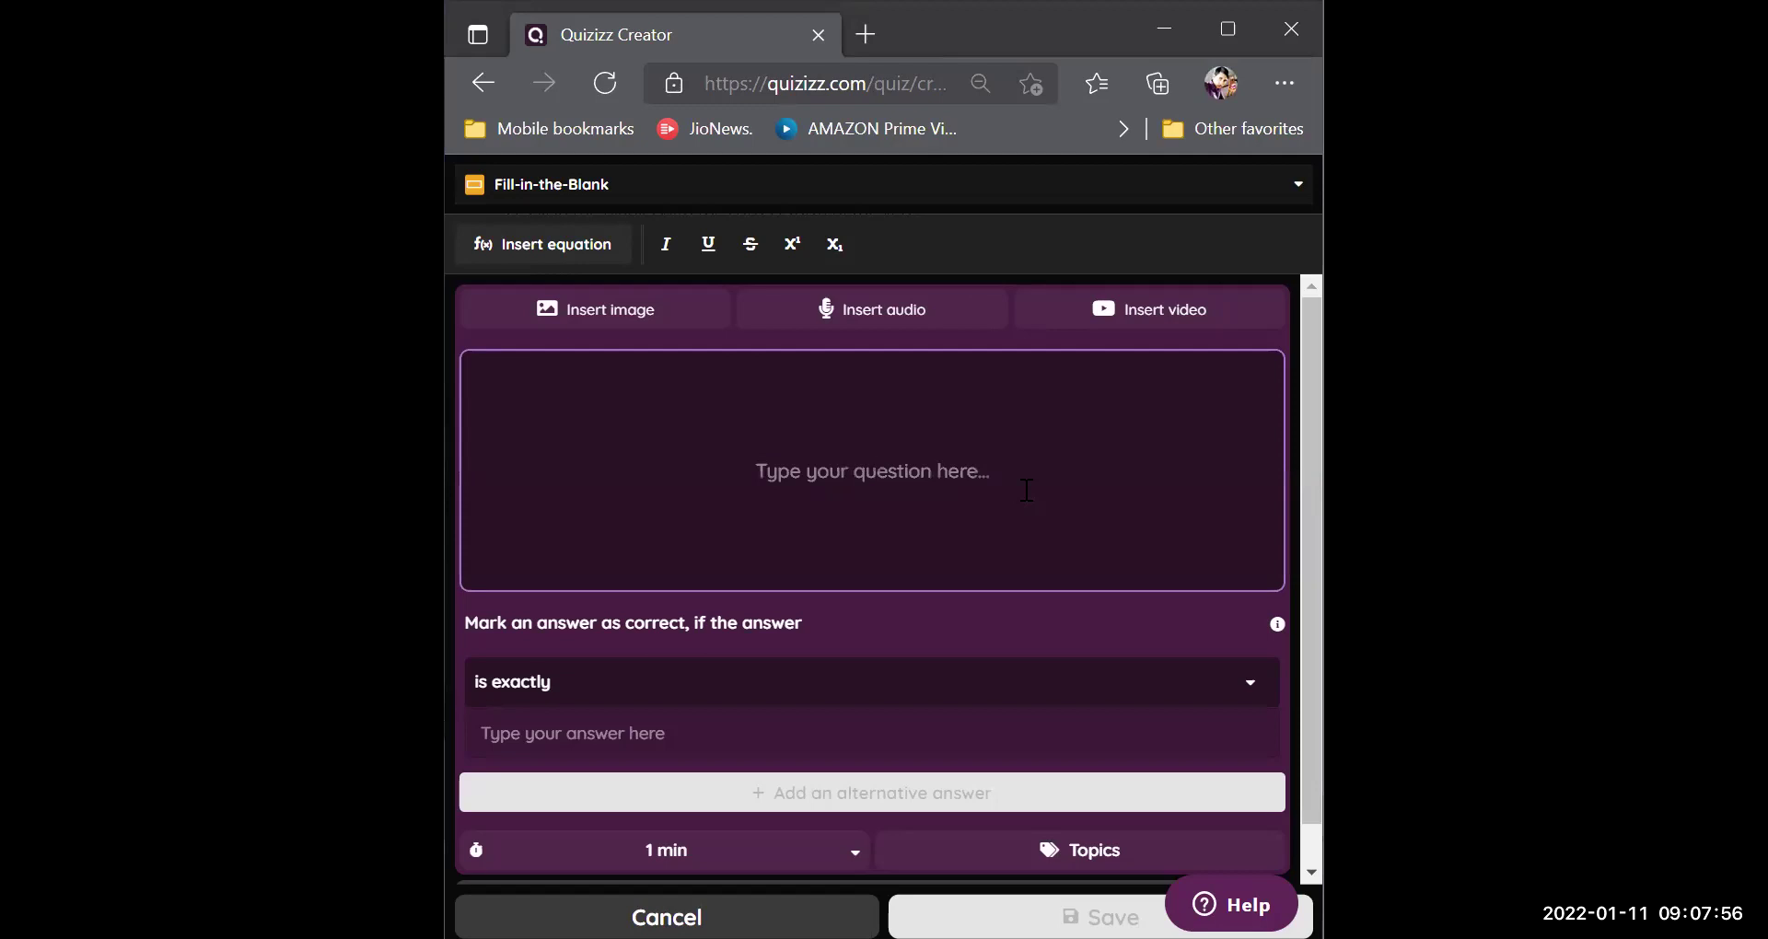
Enter the question "Fill in the blanks with the correct form of the verb." followed by the line "She ........................(paint) the walls today.".
type("Fill in the blanks with the correct form of the verb.")
key("Return")
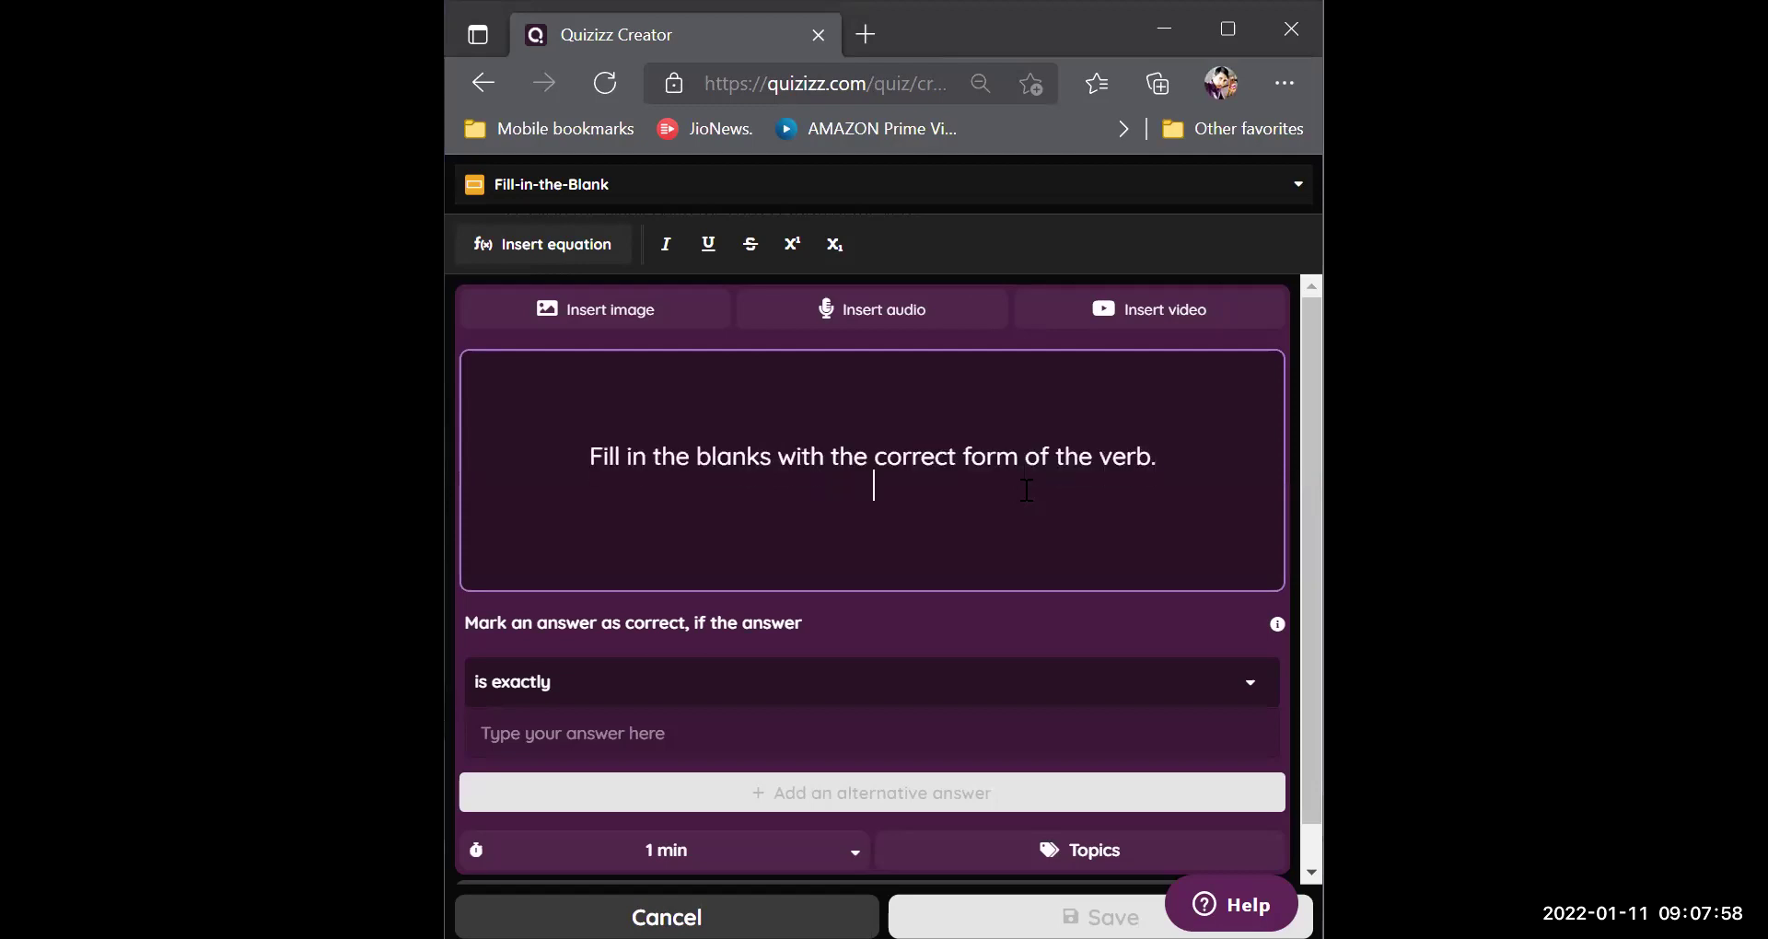
type("Sh")
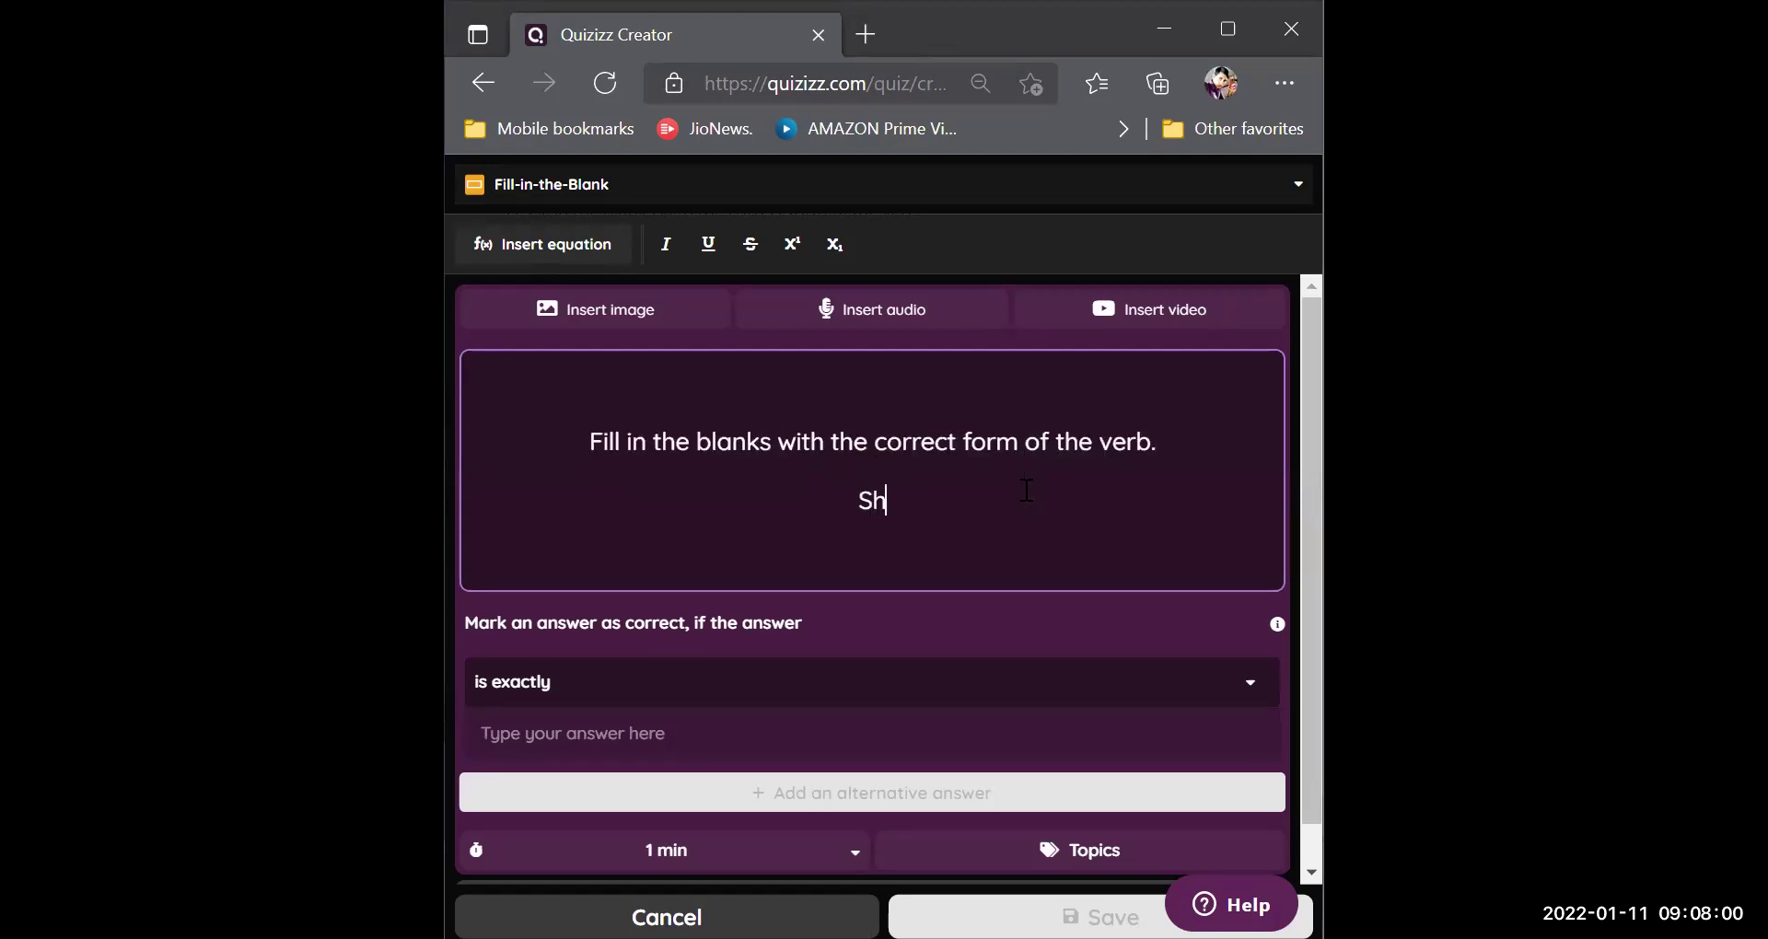
type("e .............")
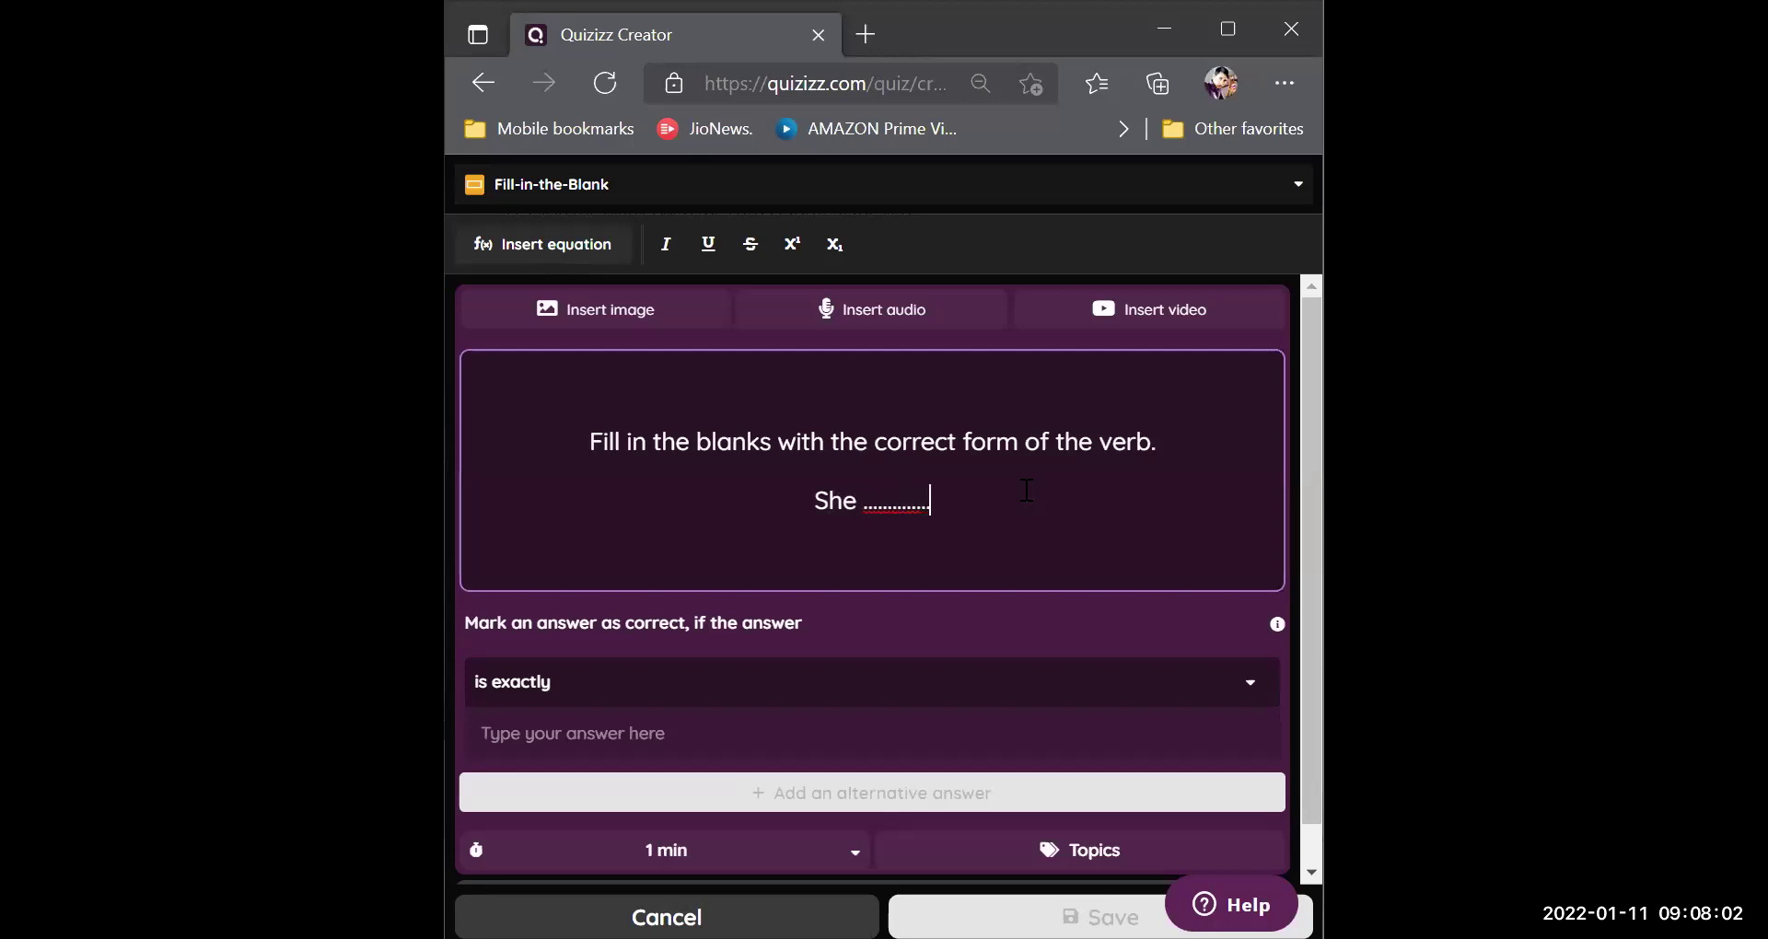
type("...........(p")
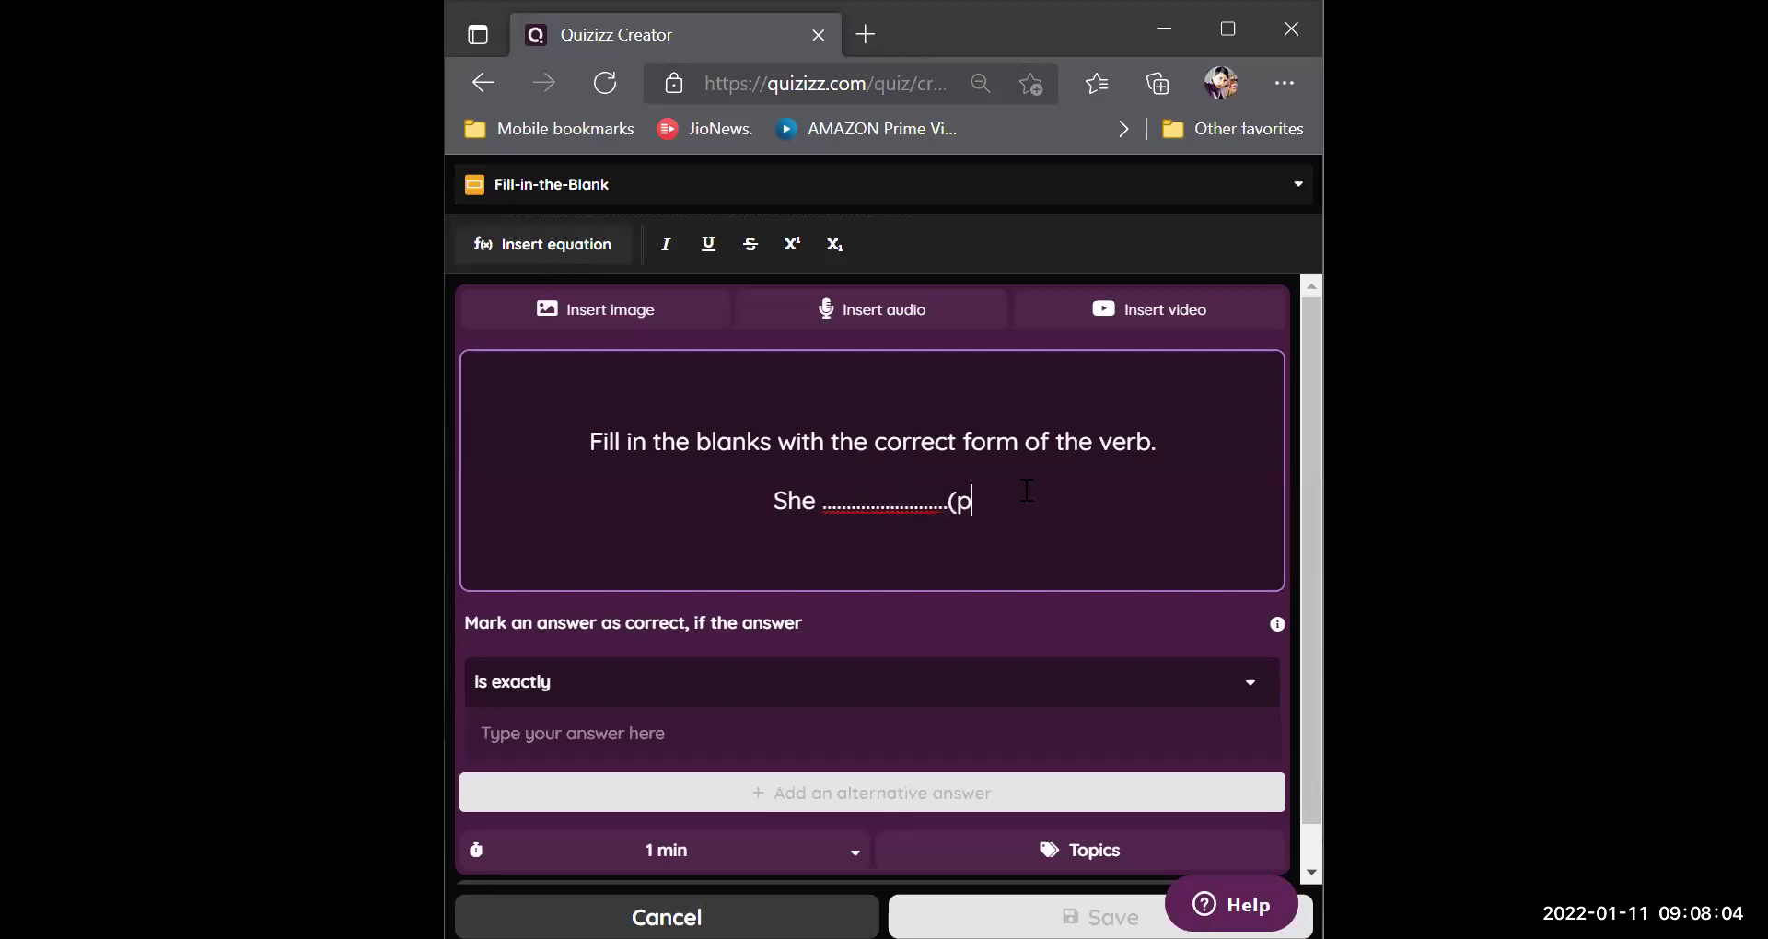
type("aint) ")
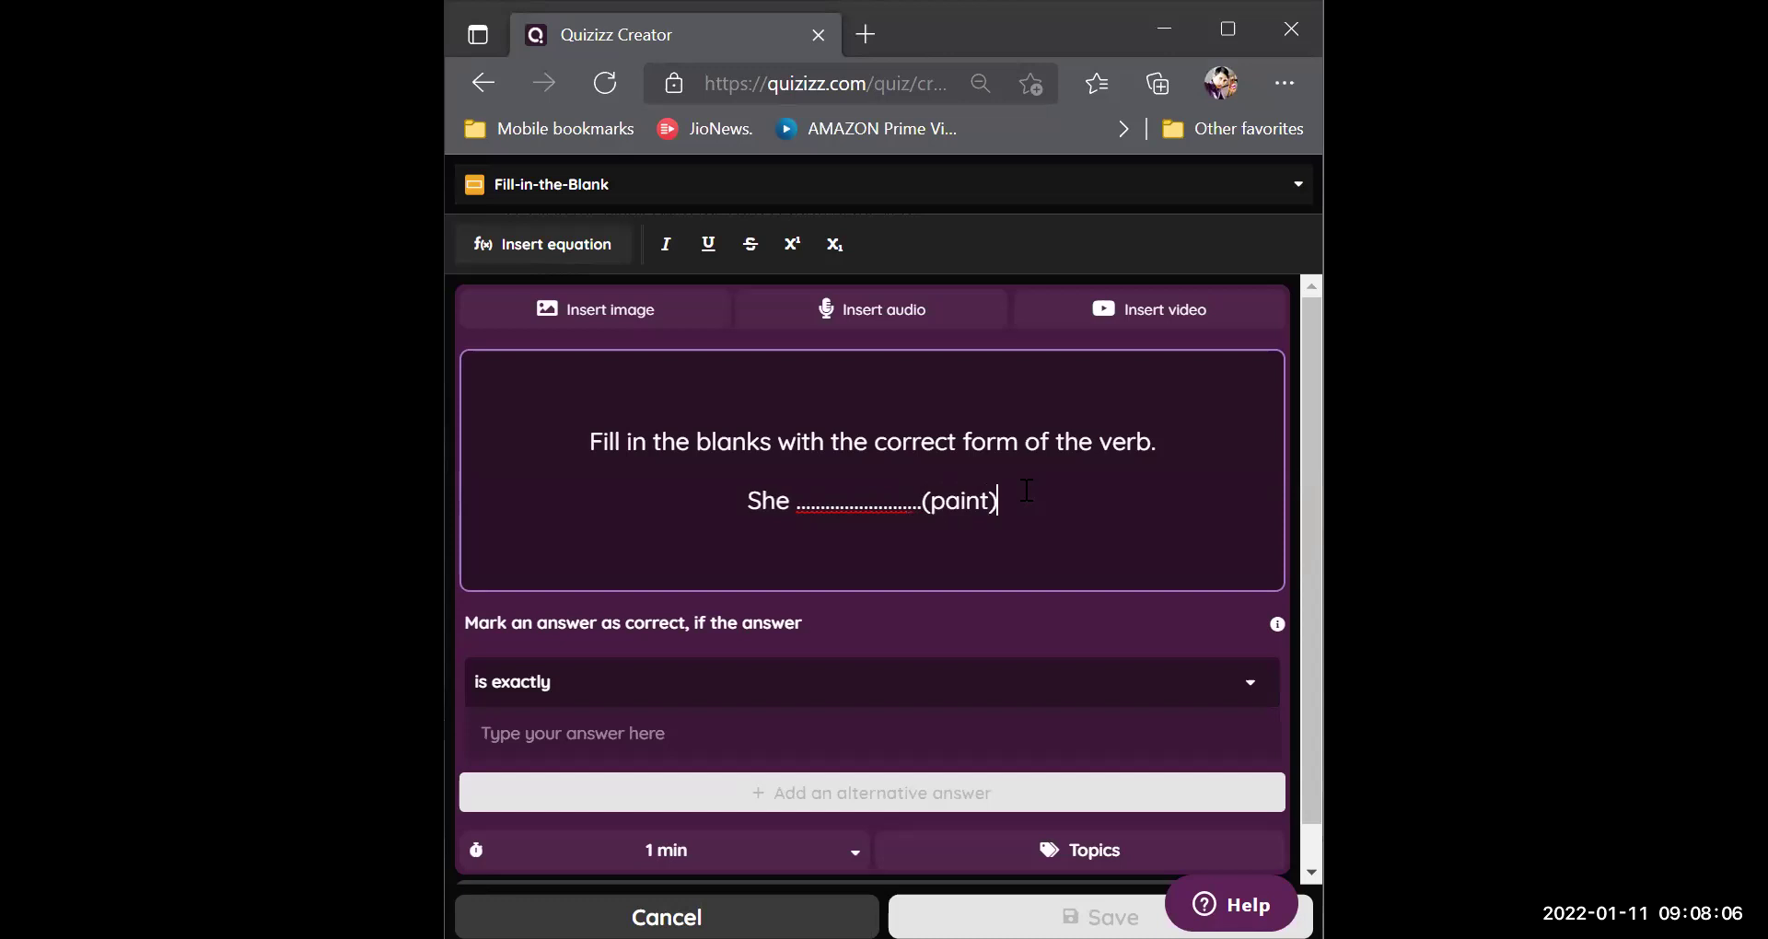
type("the walls today.")
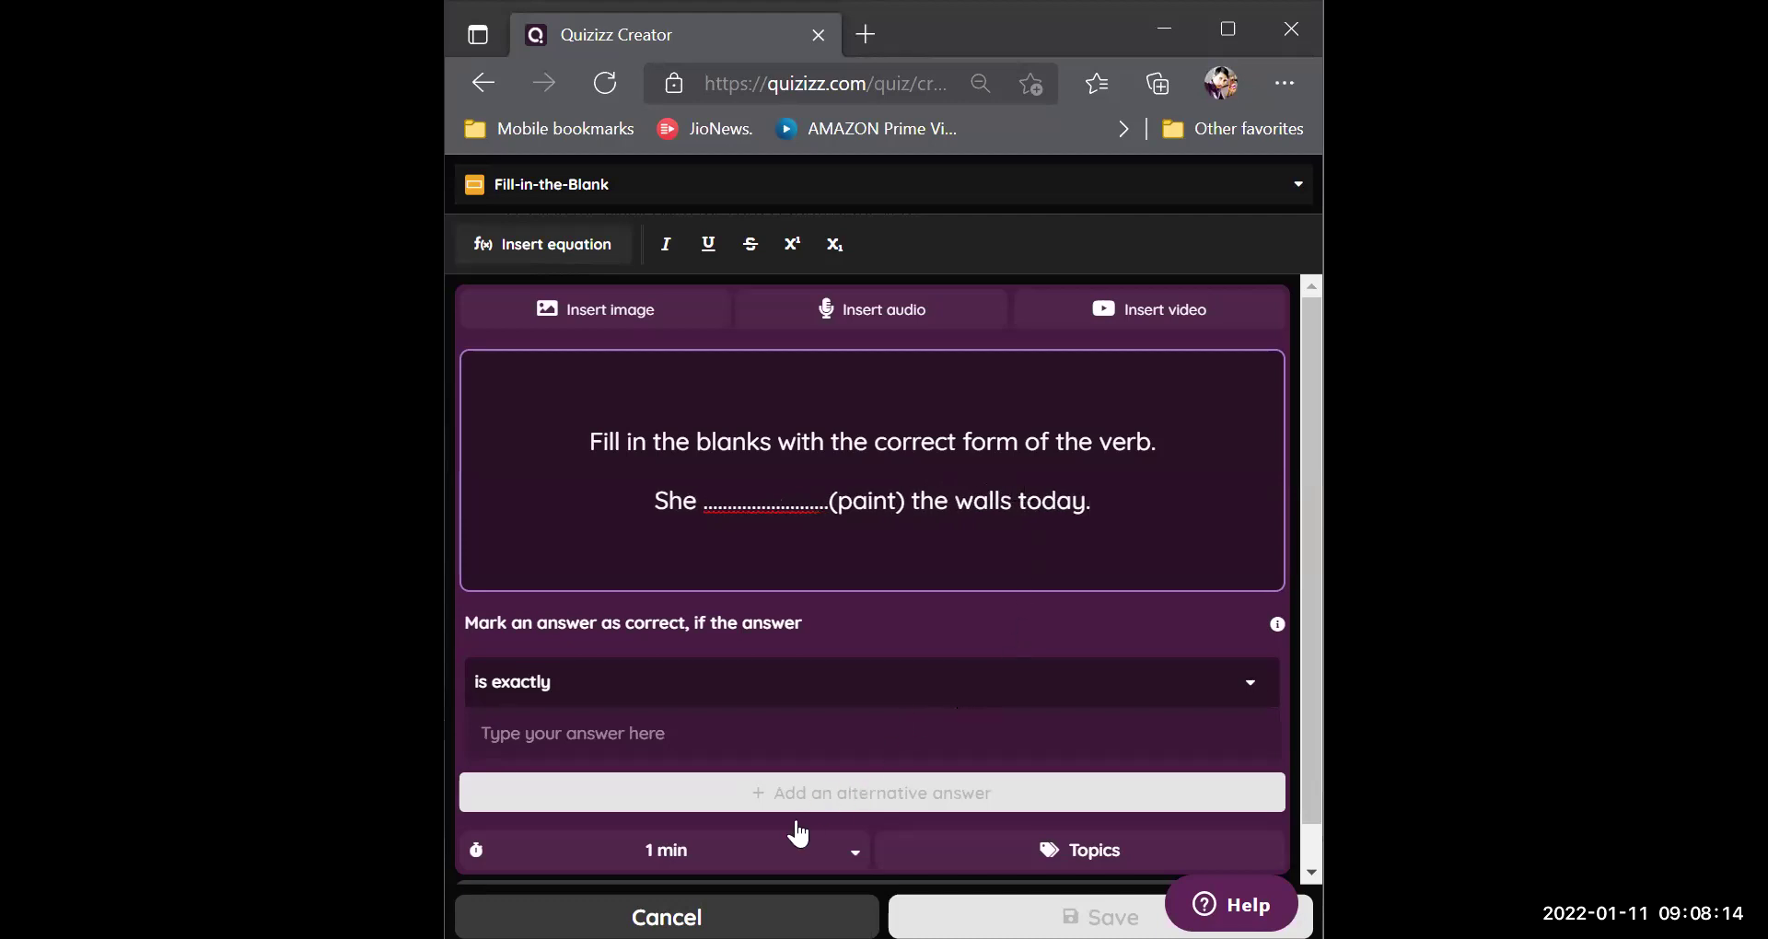
Set "painted" as the exact correct answer for the wall-painting sentence and save the question.
left_click(719, 726)
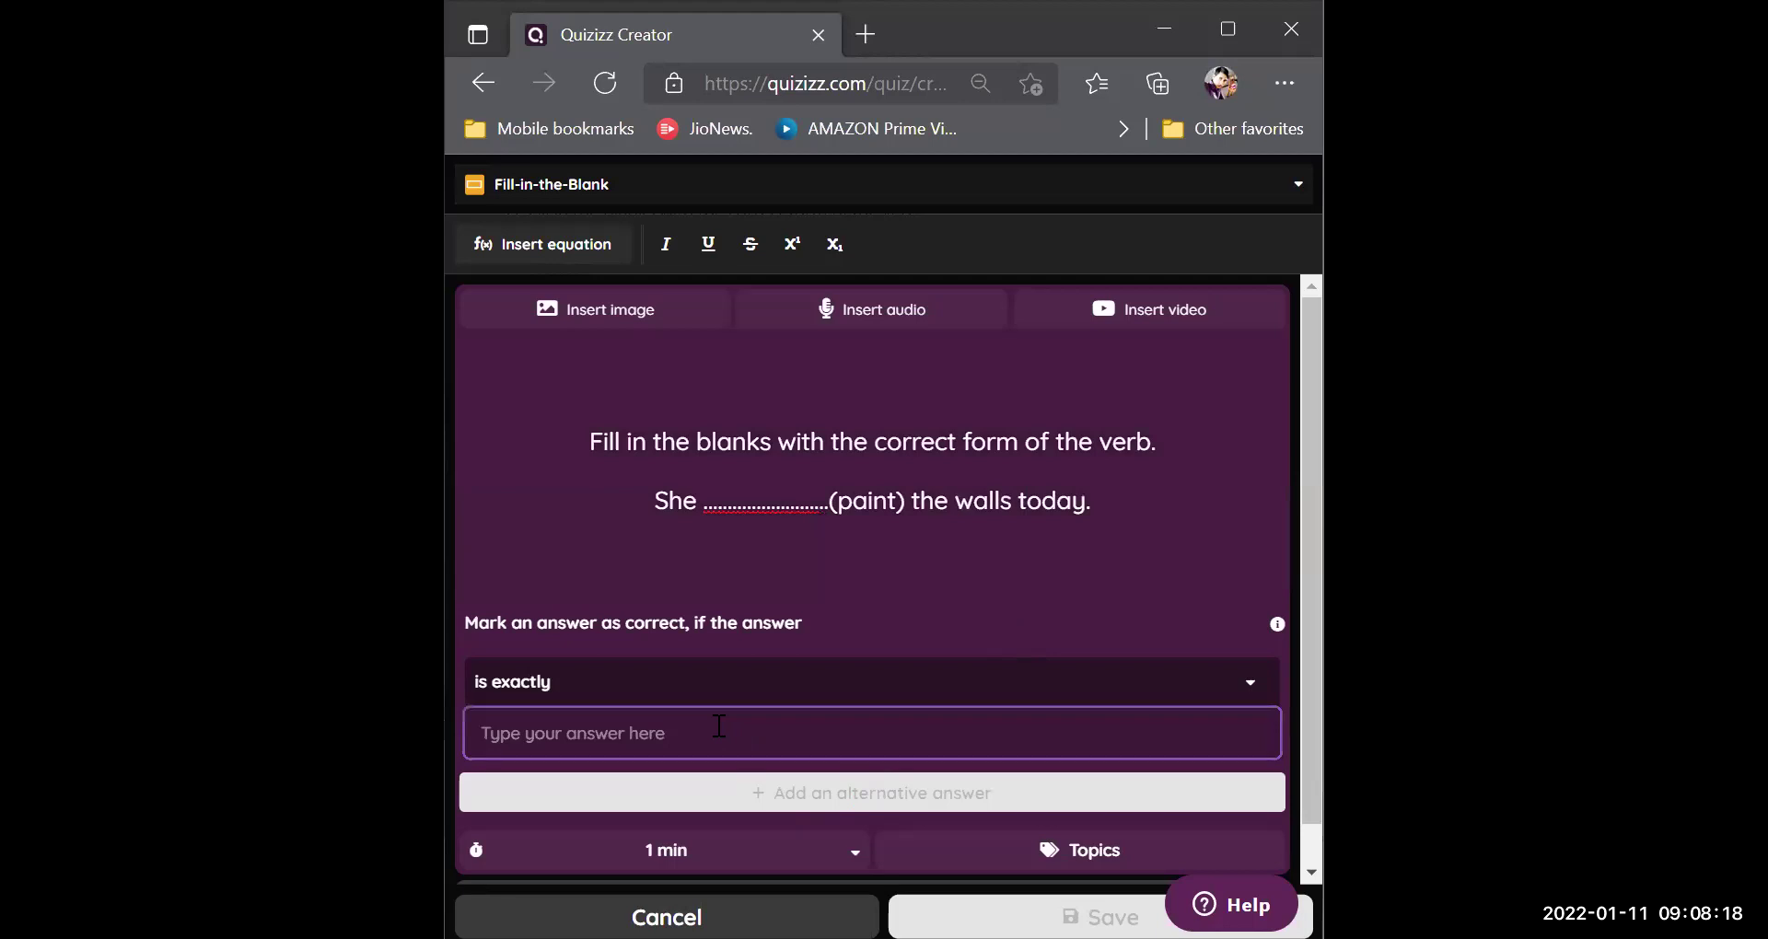
type("painted")
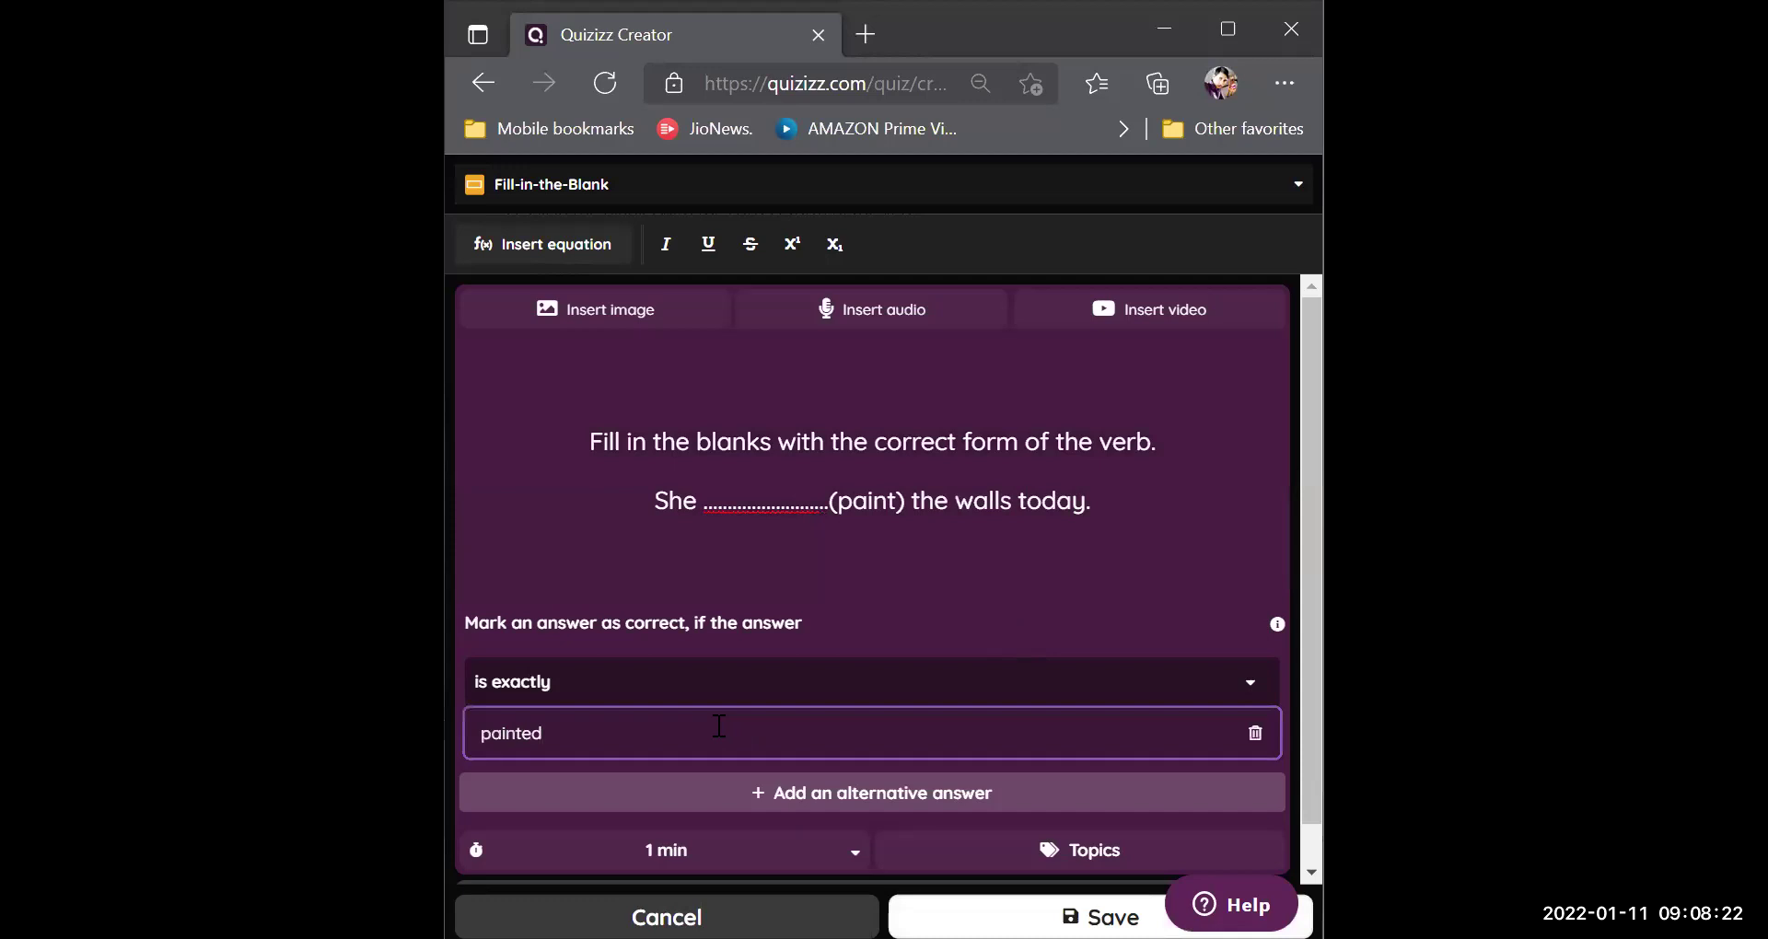
left_click(1068, 919)
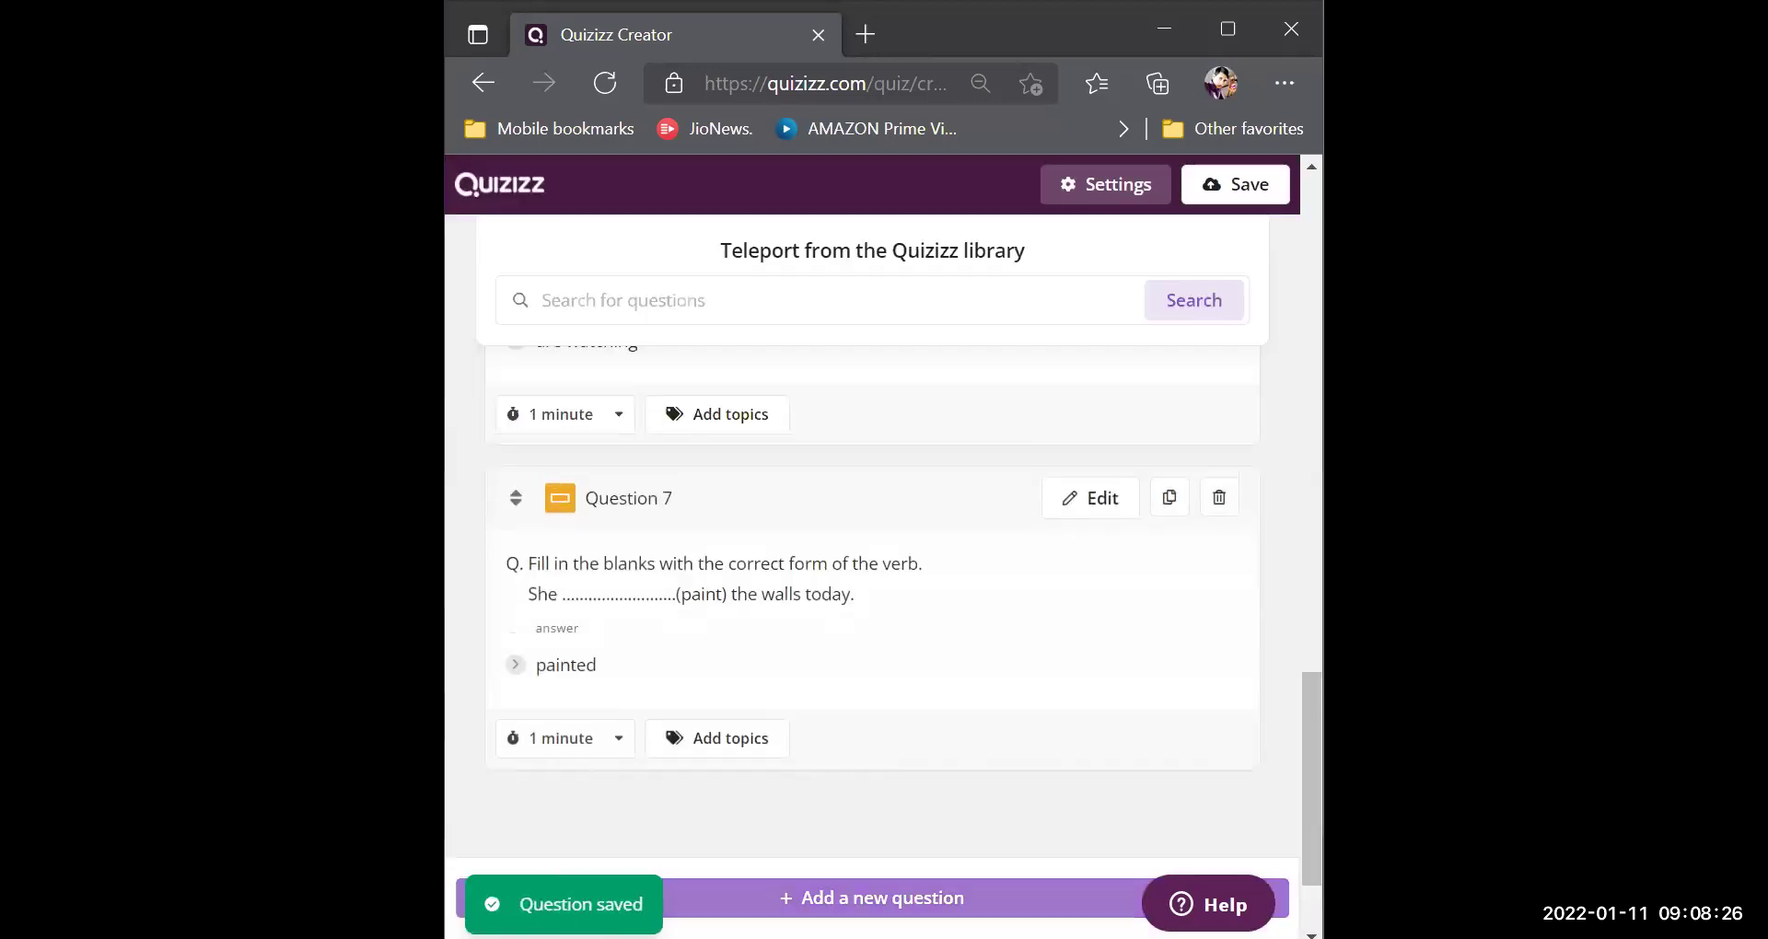
Add a new Fill-in-the-Blank question starting with the instruction "Fill in the blanks with the correct form of the verb.".
left_click(930, 900)
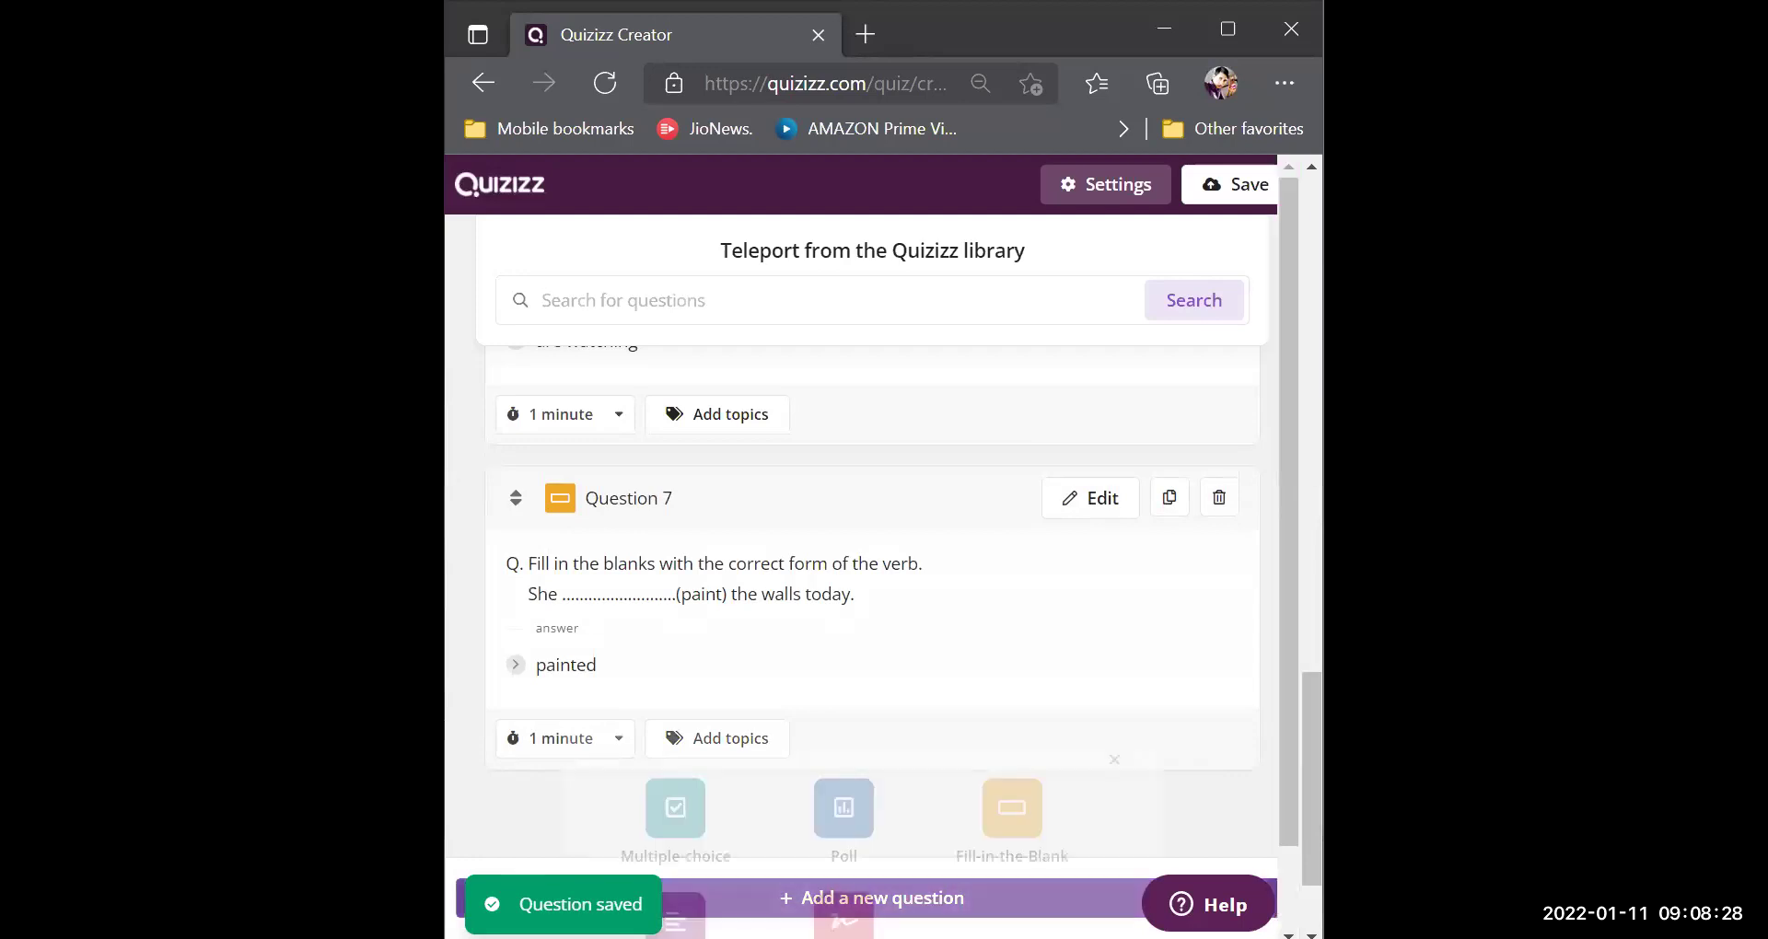
left_click(999, 495)
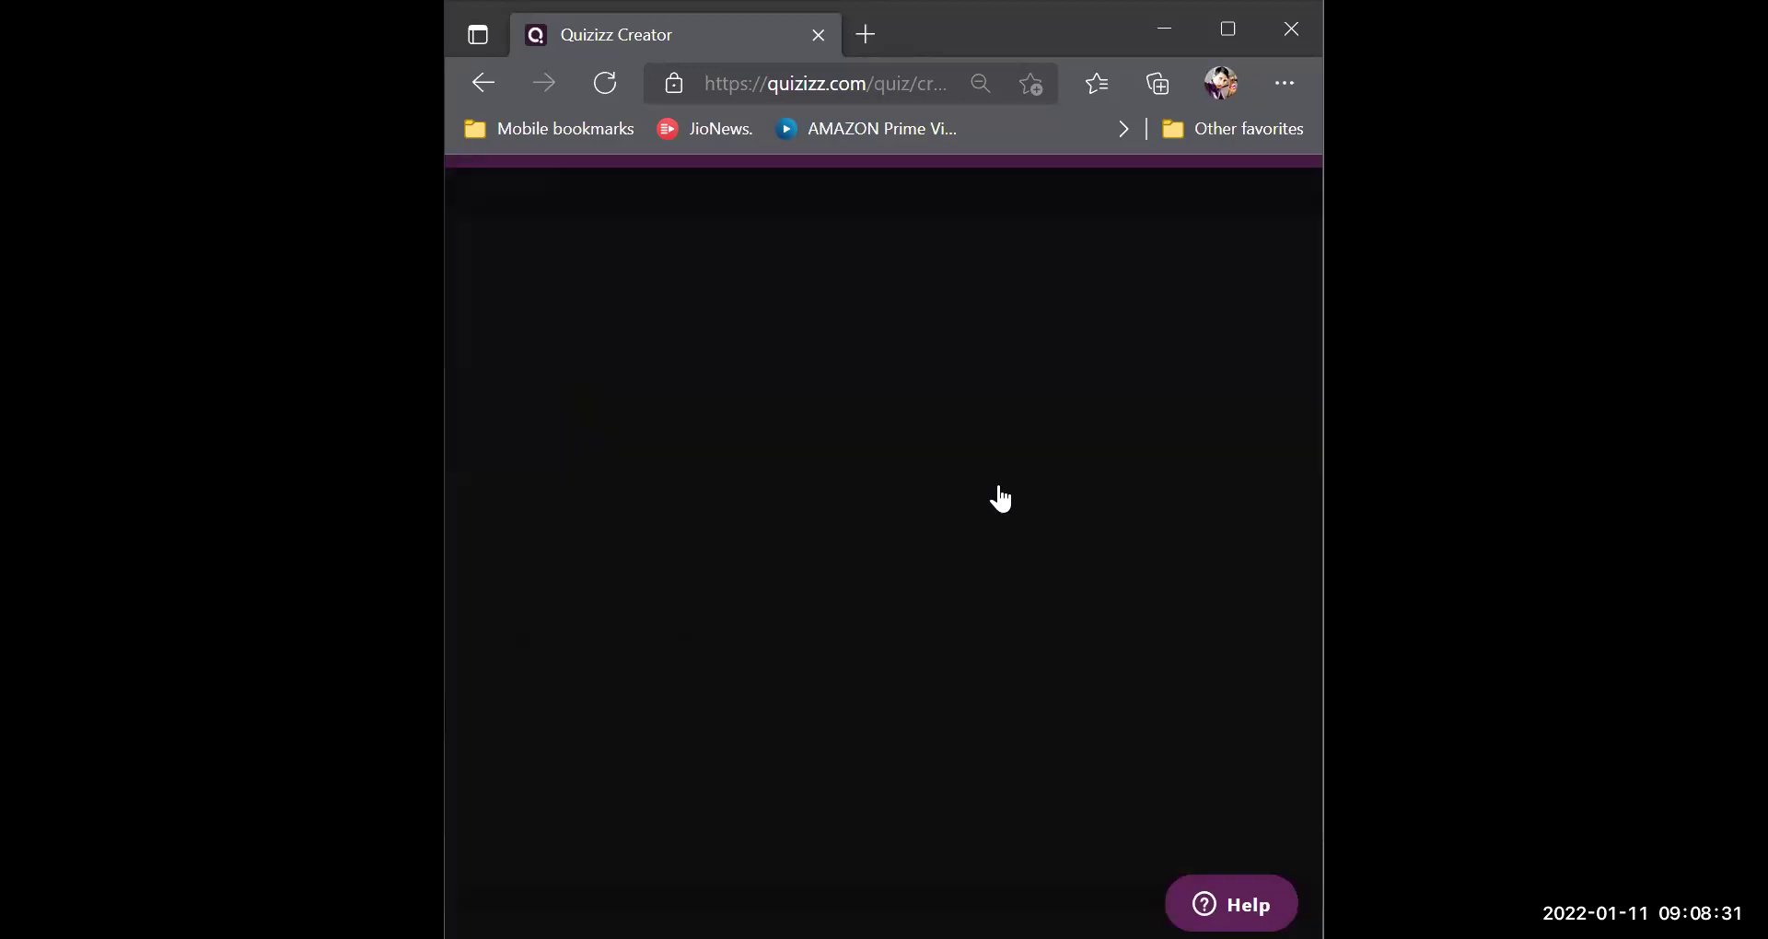
left_click(900, 442)
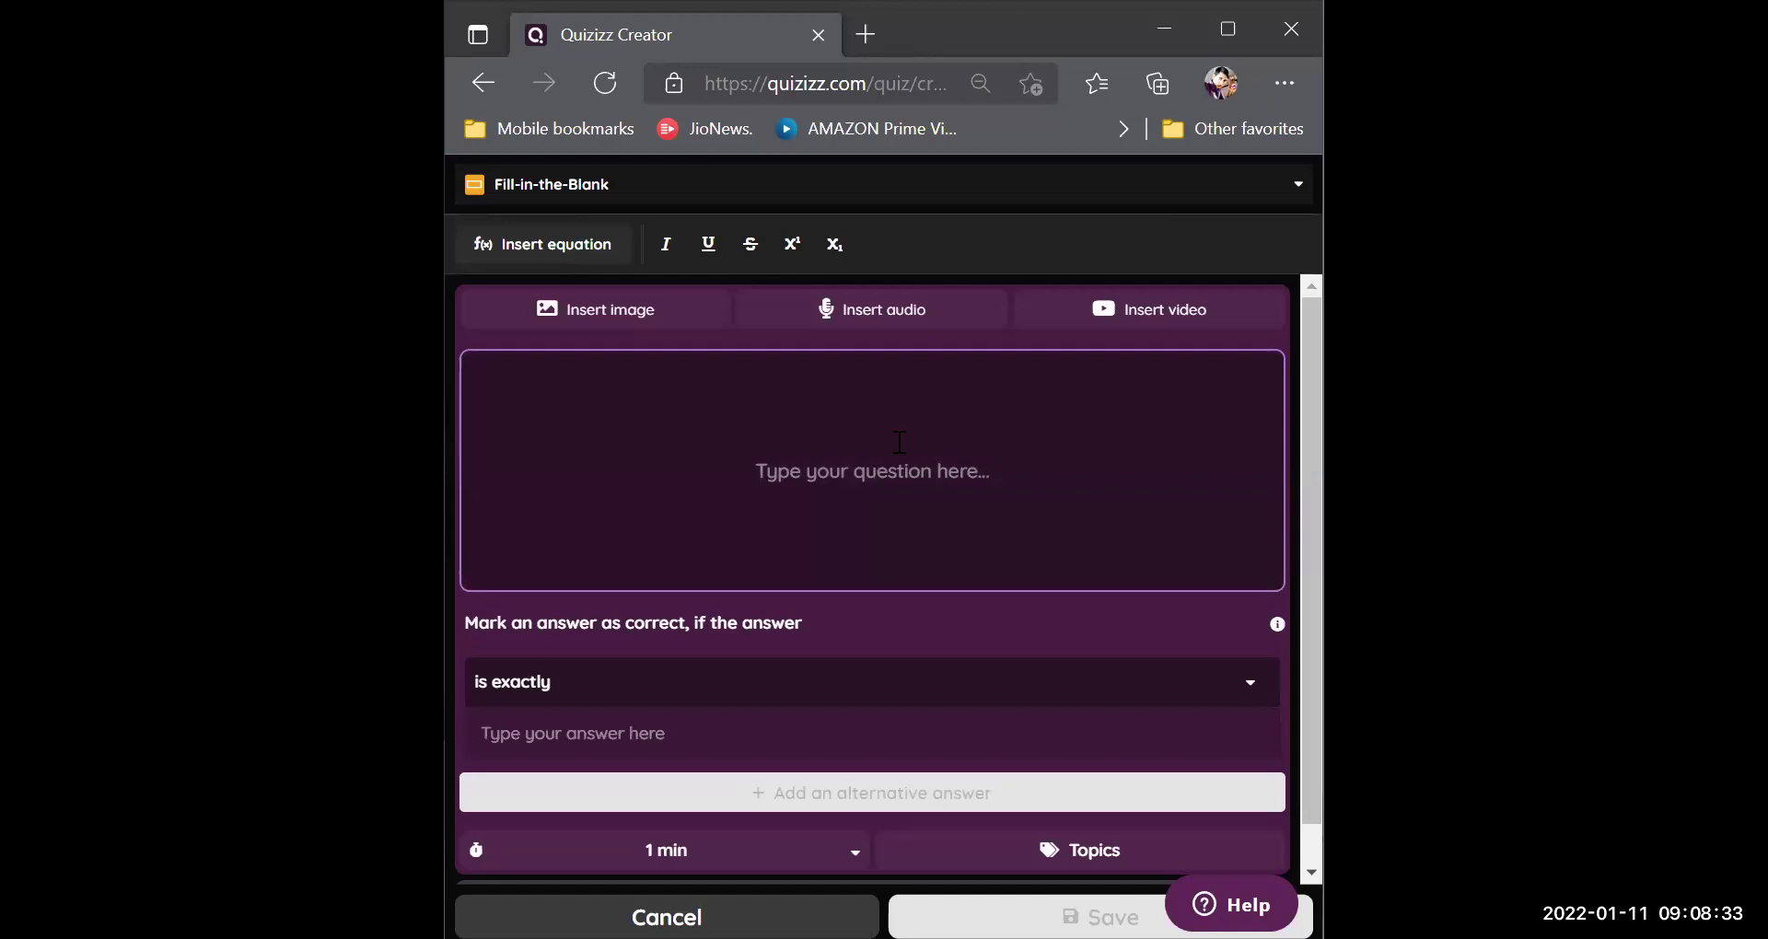
type("Fill in the blanks with the correct form of the verb.")
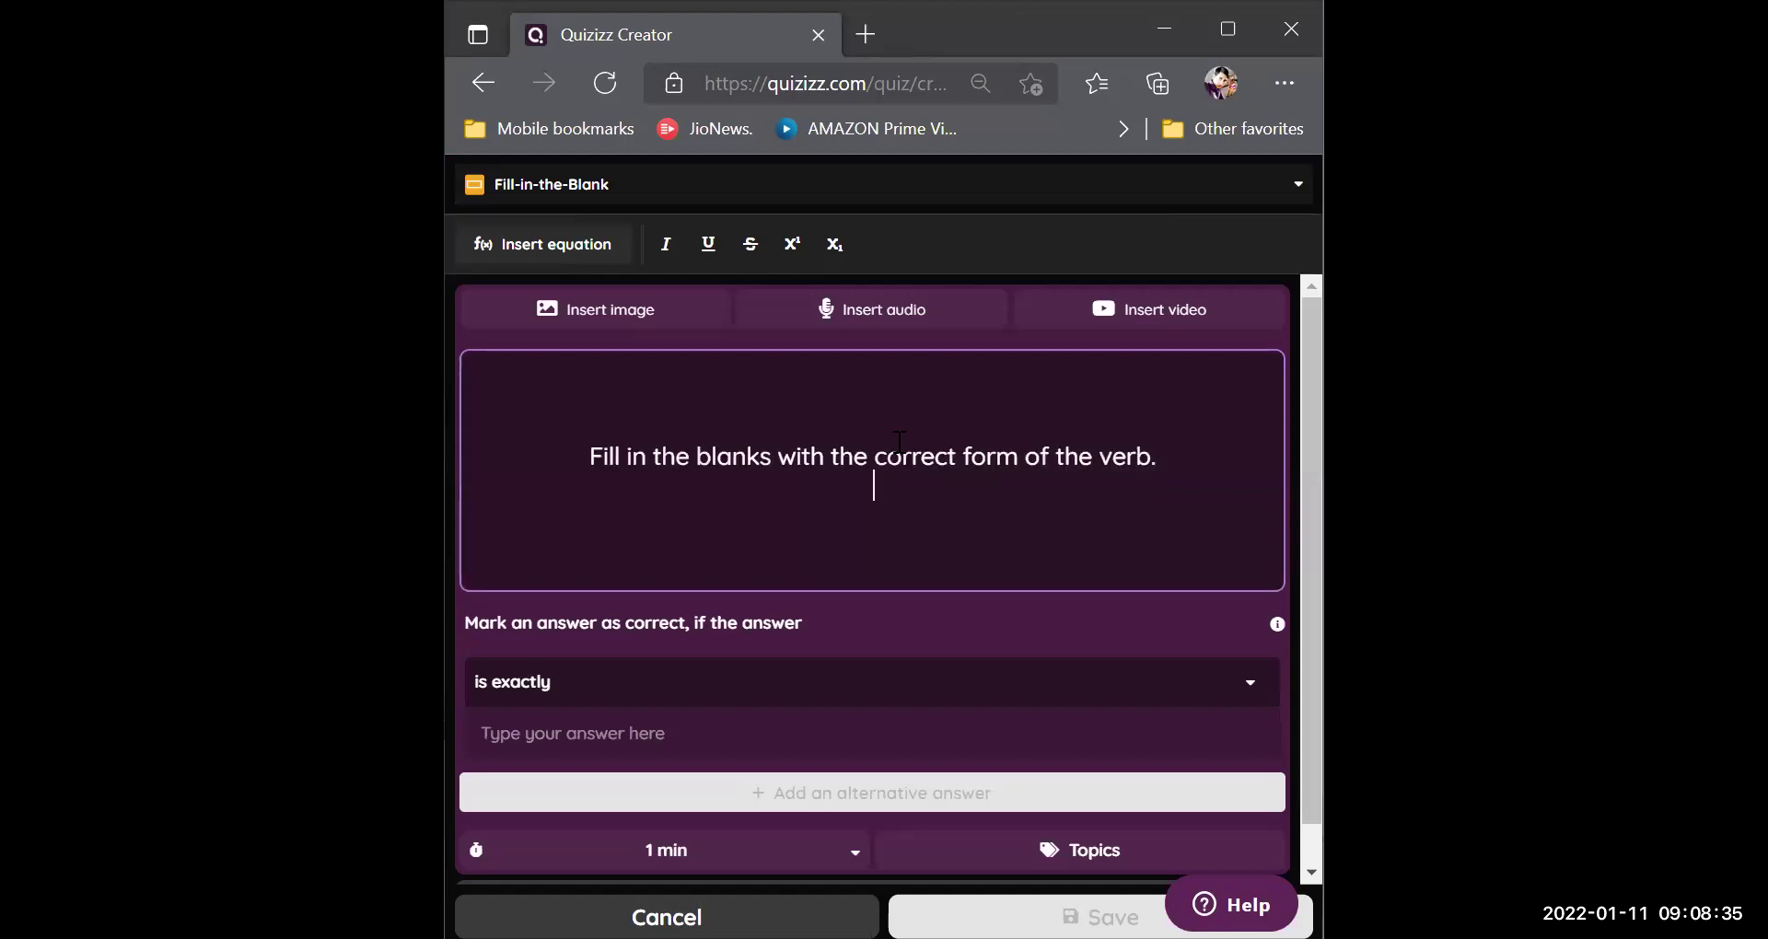
key("Return")
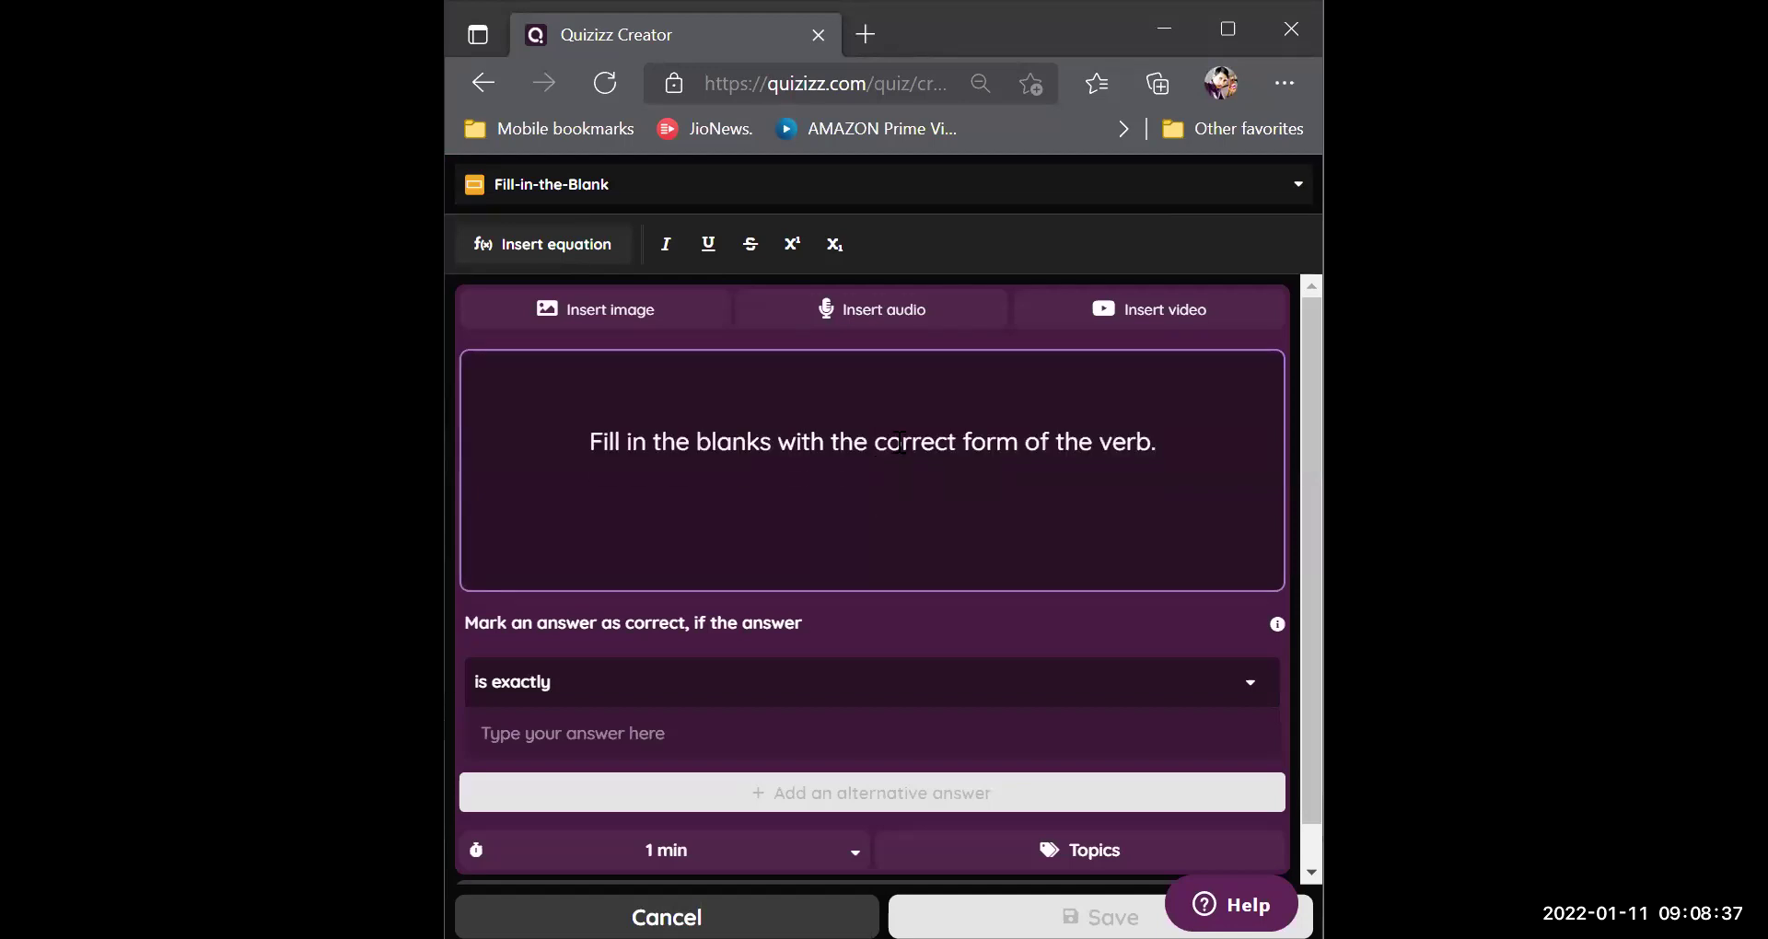
Enter the sentence "I ........................(listen) to music every evening." below the question's instruction.
type("I ........................(list")
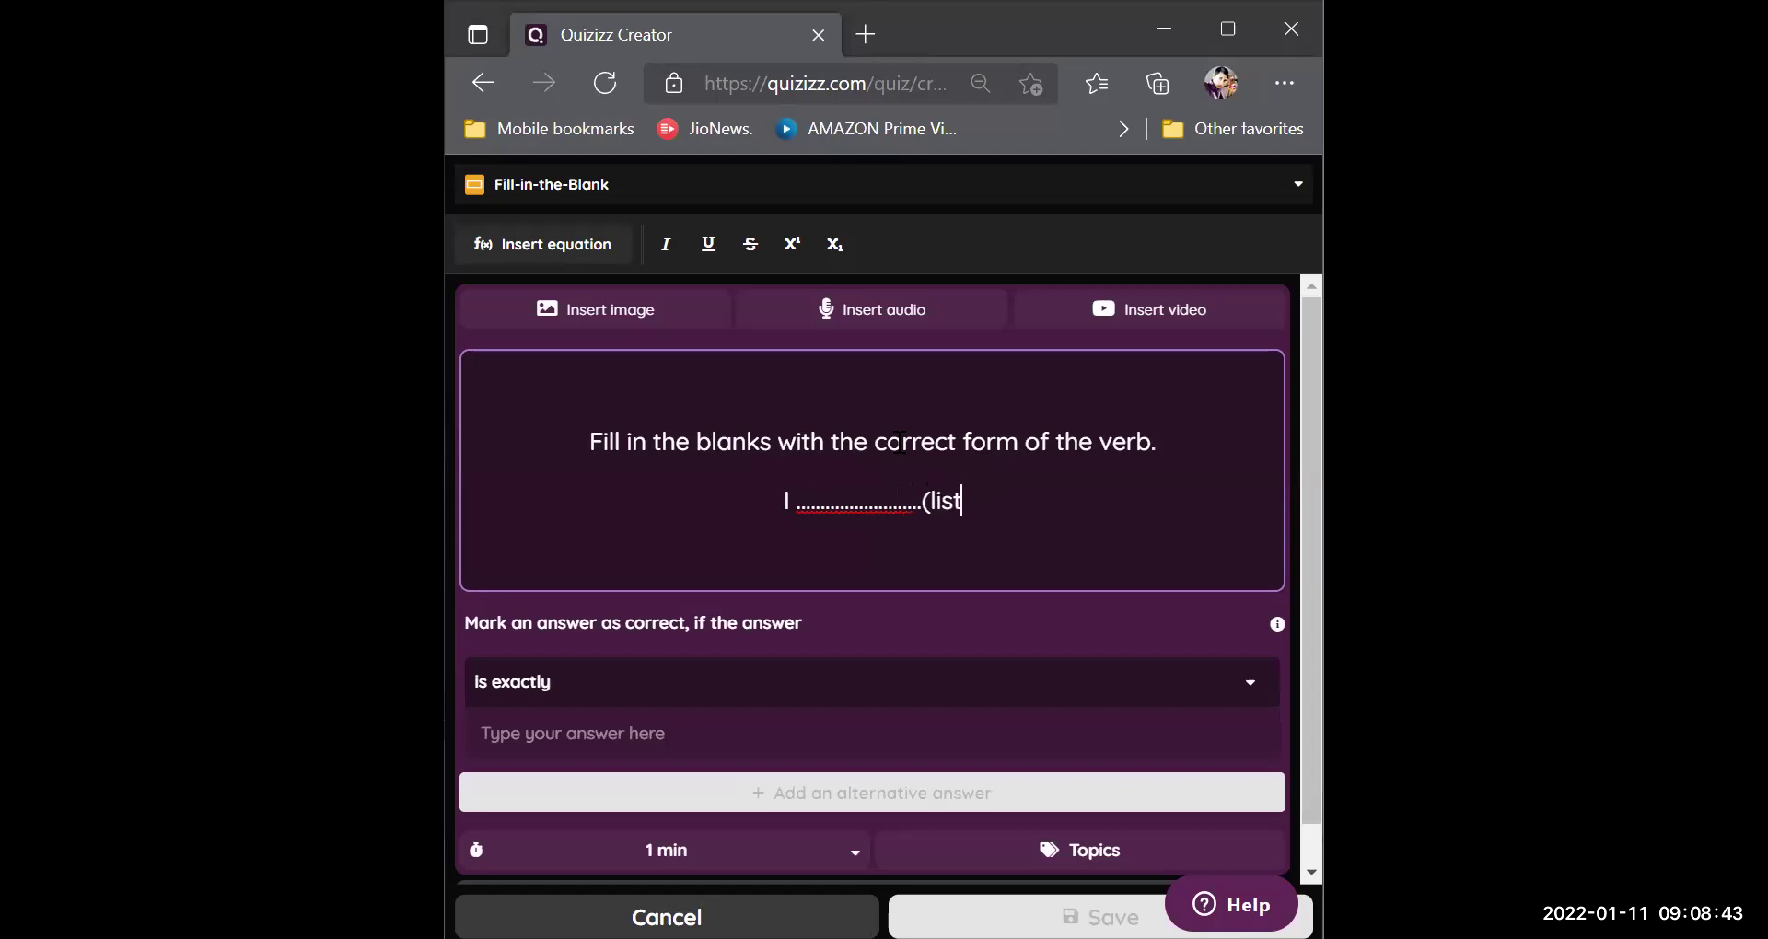
type("en)")
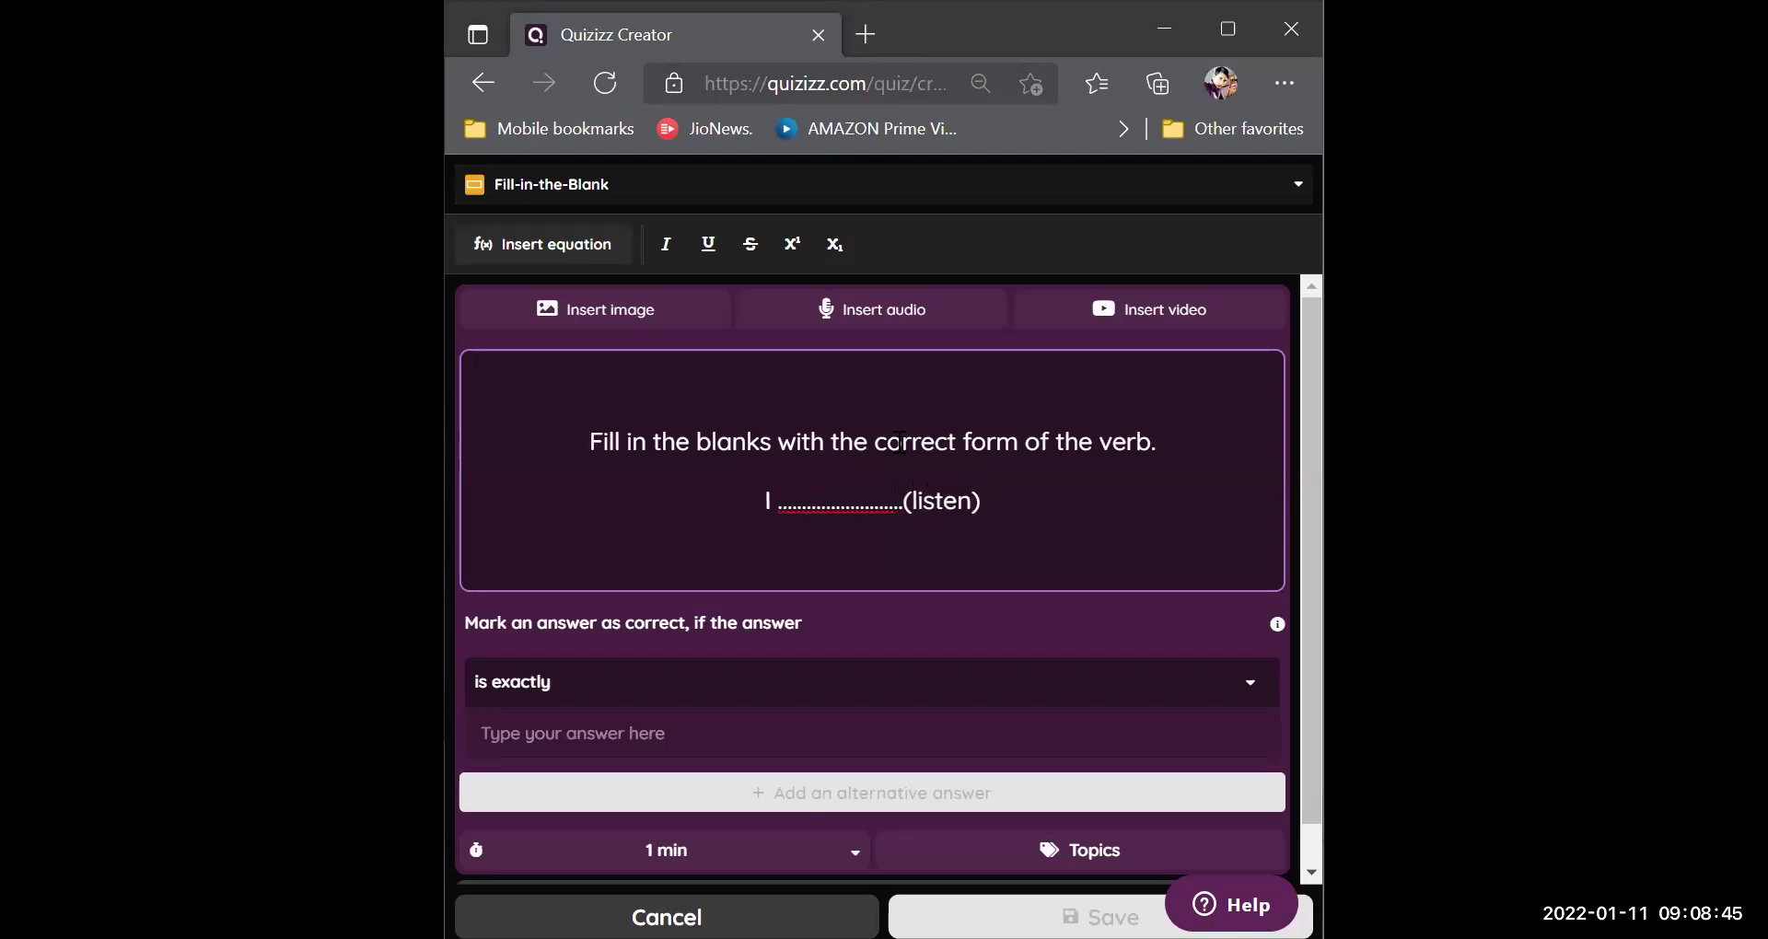
type(" t")
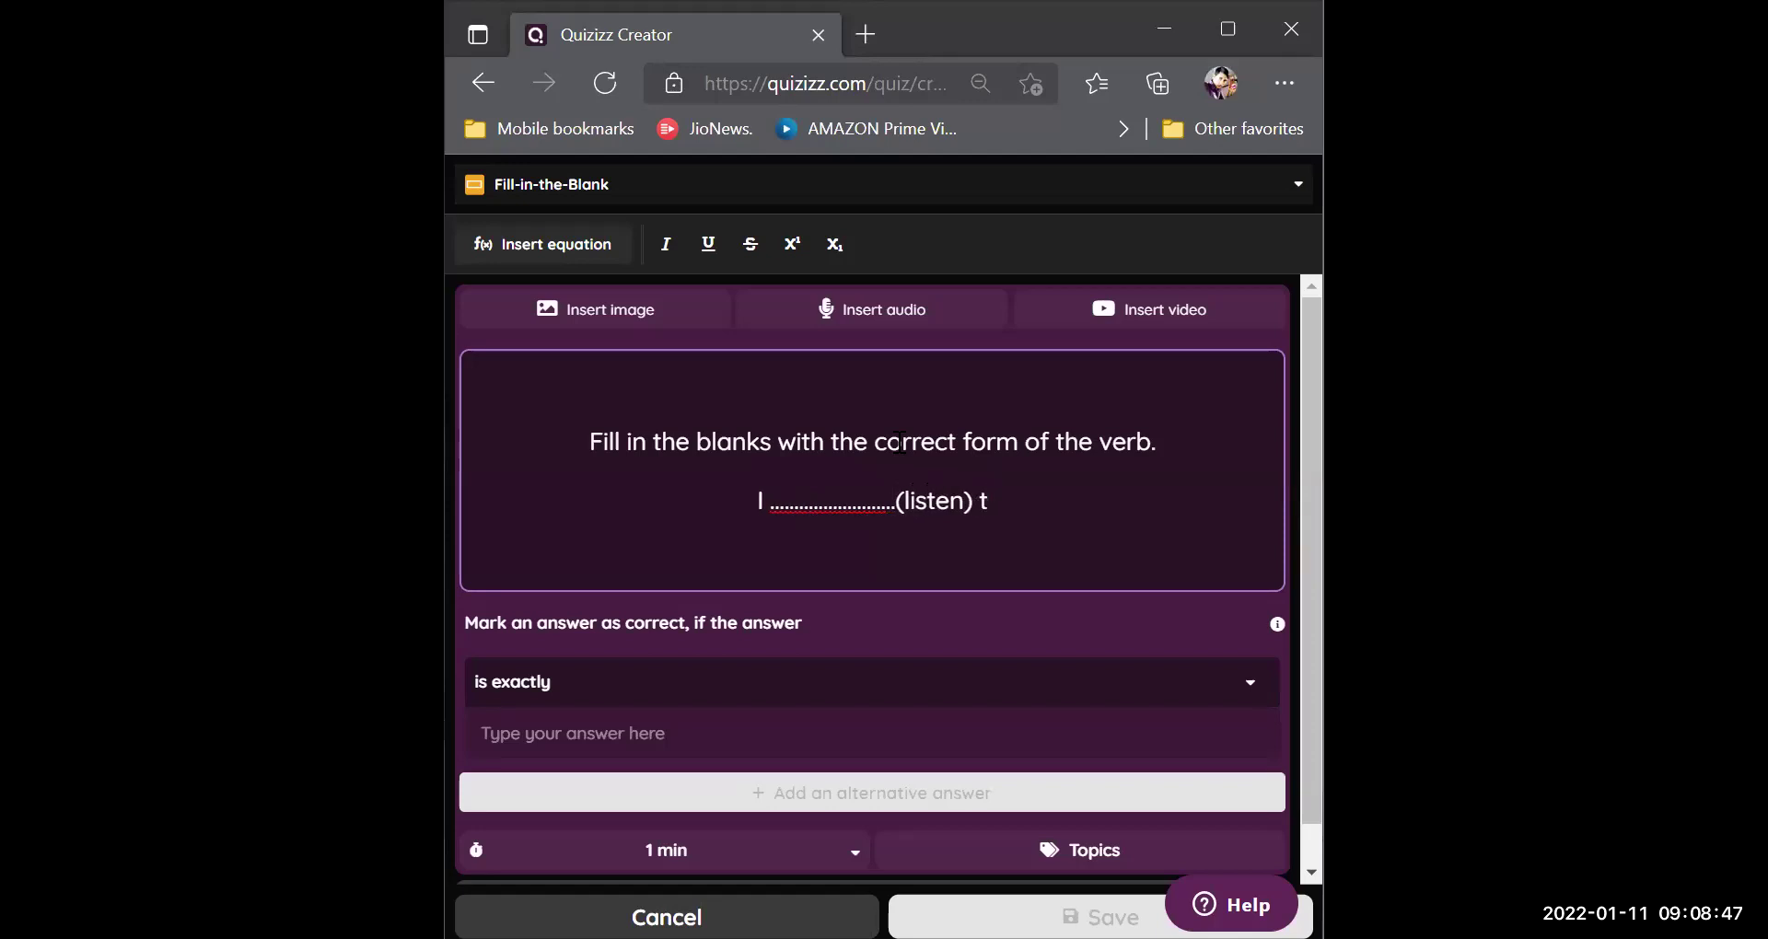
type("o music eve")
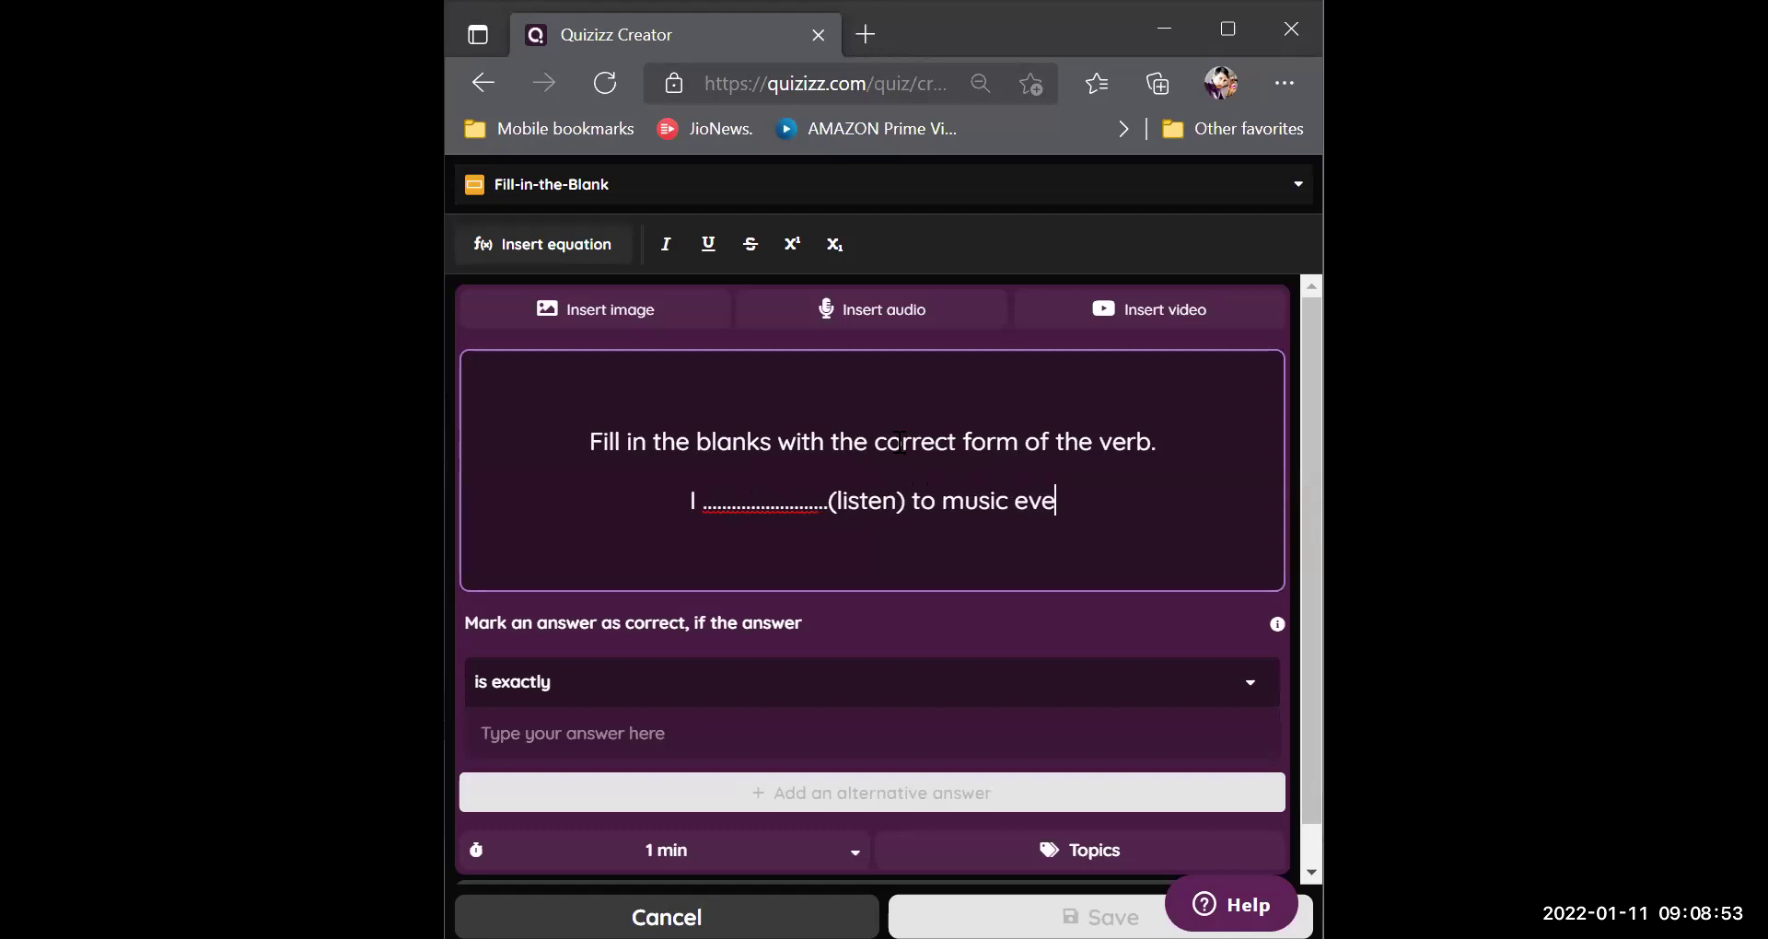
type("ry evening.")
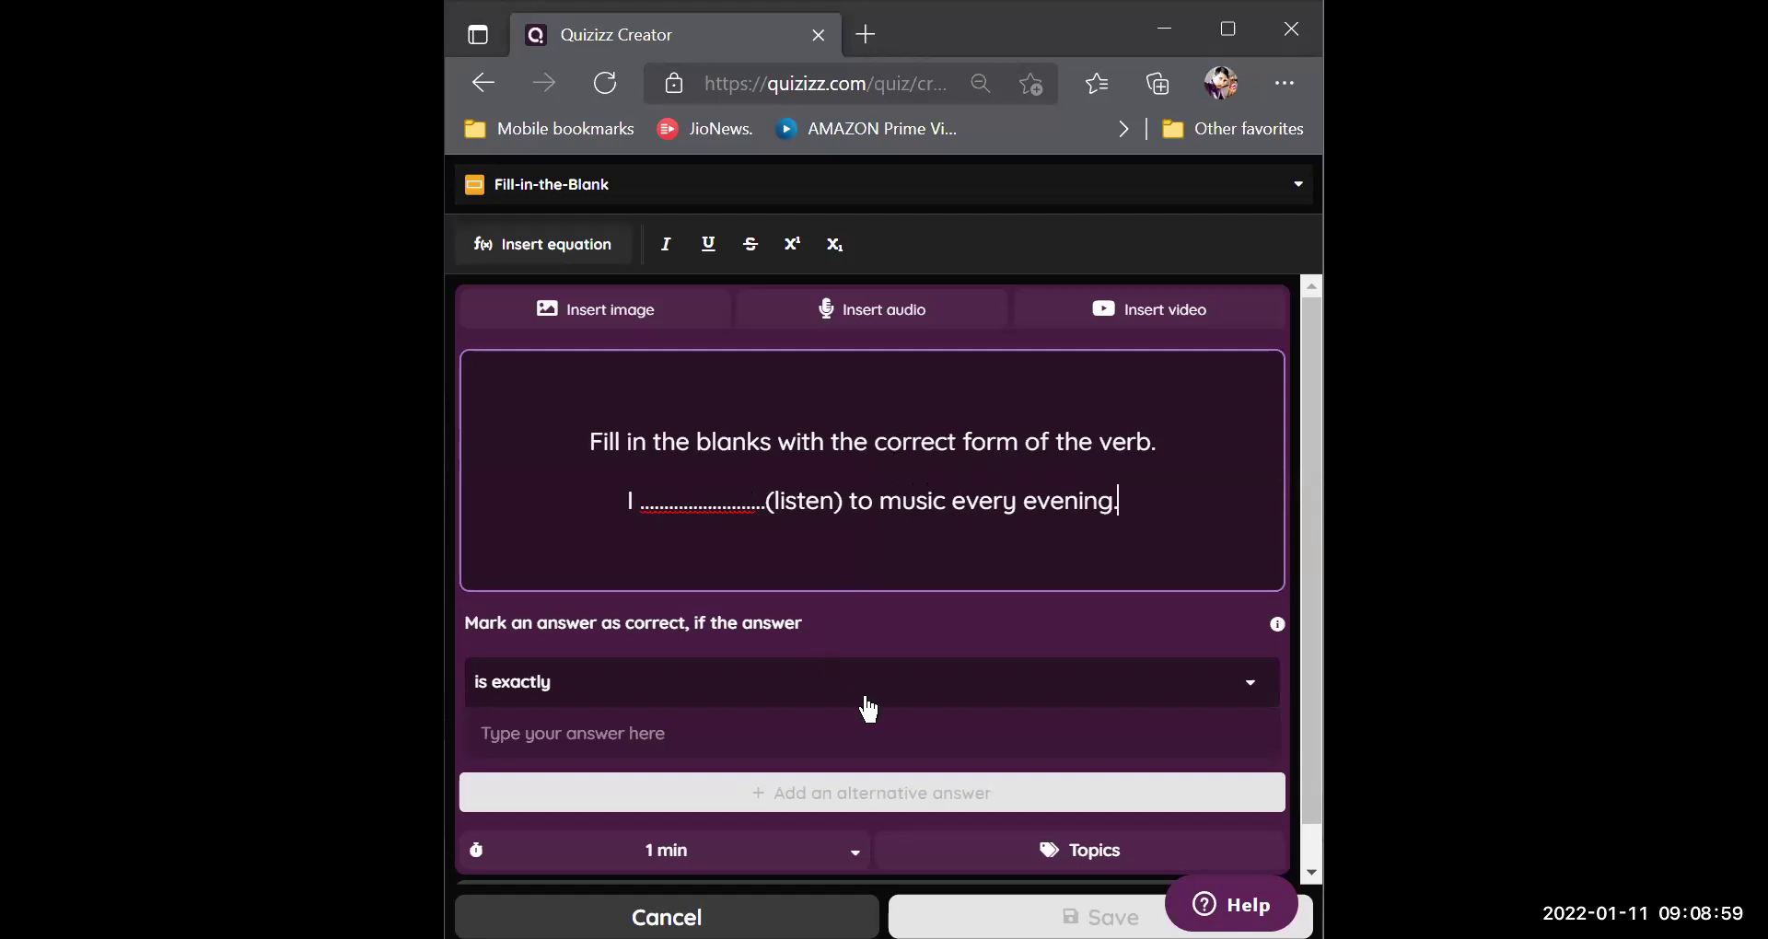
Set "listen" as the exact correct answer for the music sentence and save the question.
left_click(828, 724)
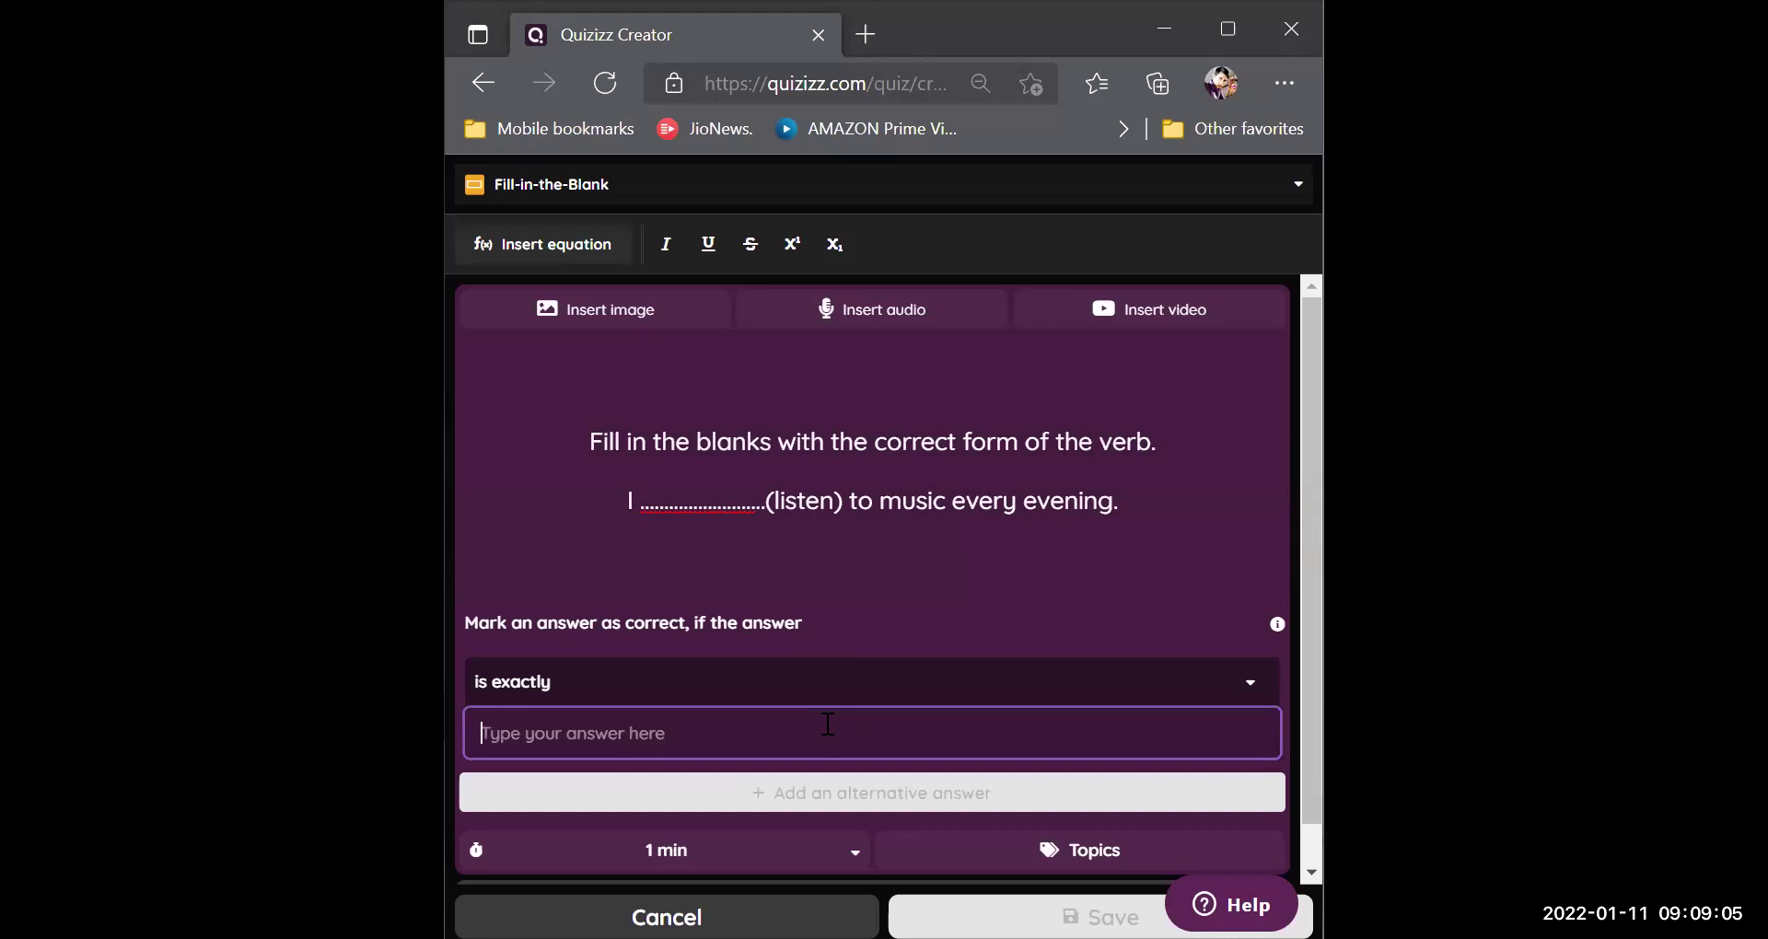
type("listen")
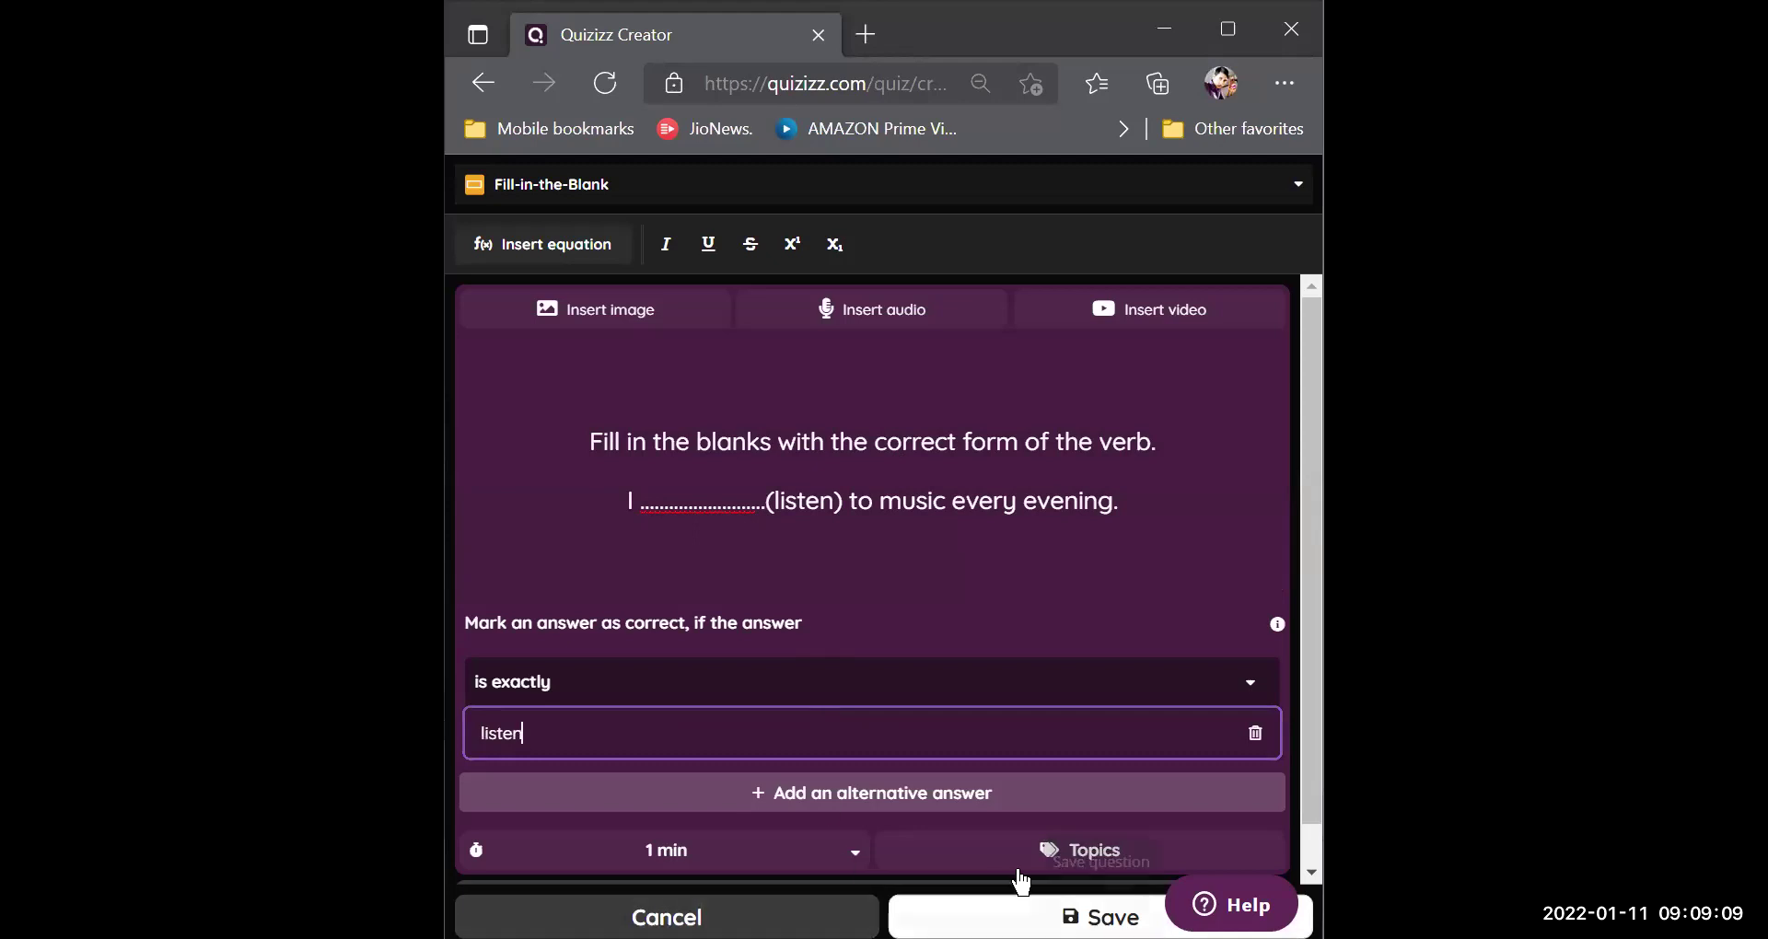
left_click(1101, 916)
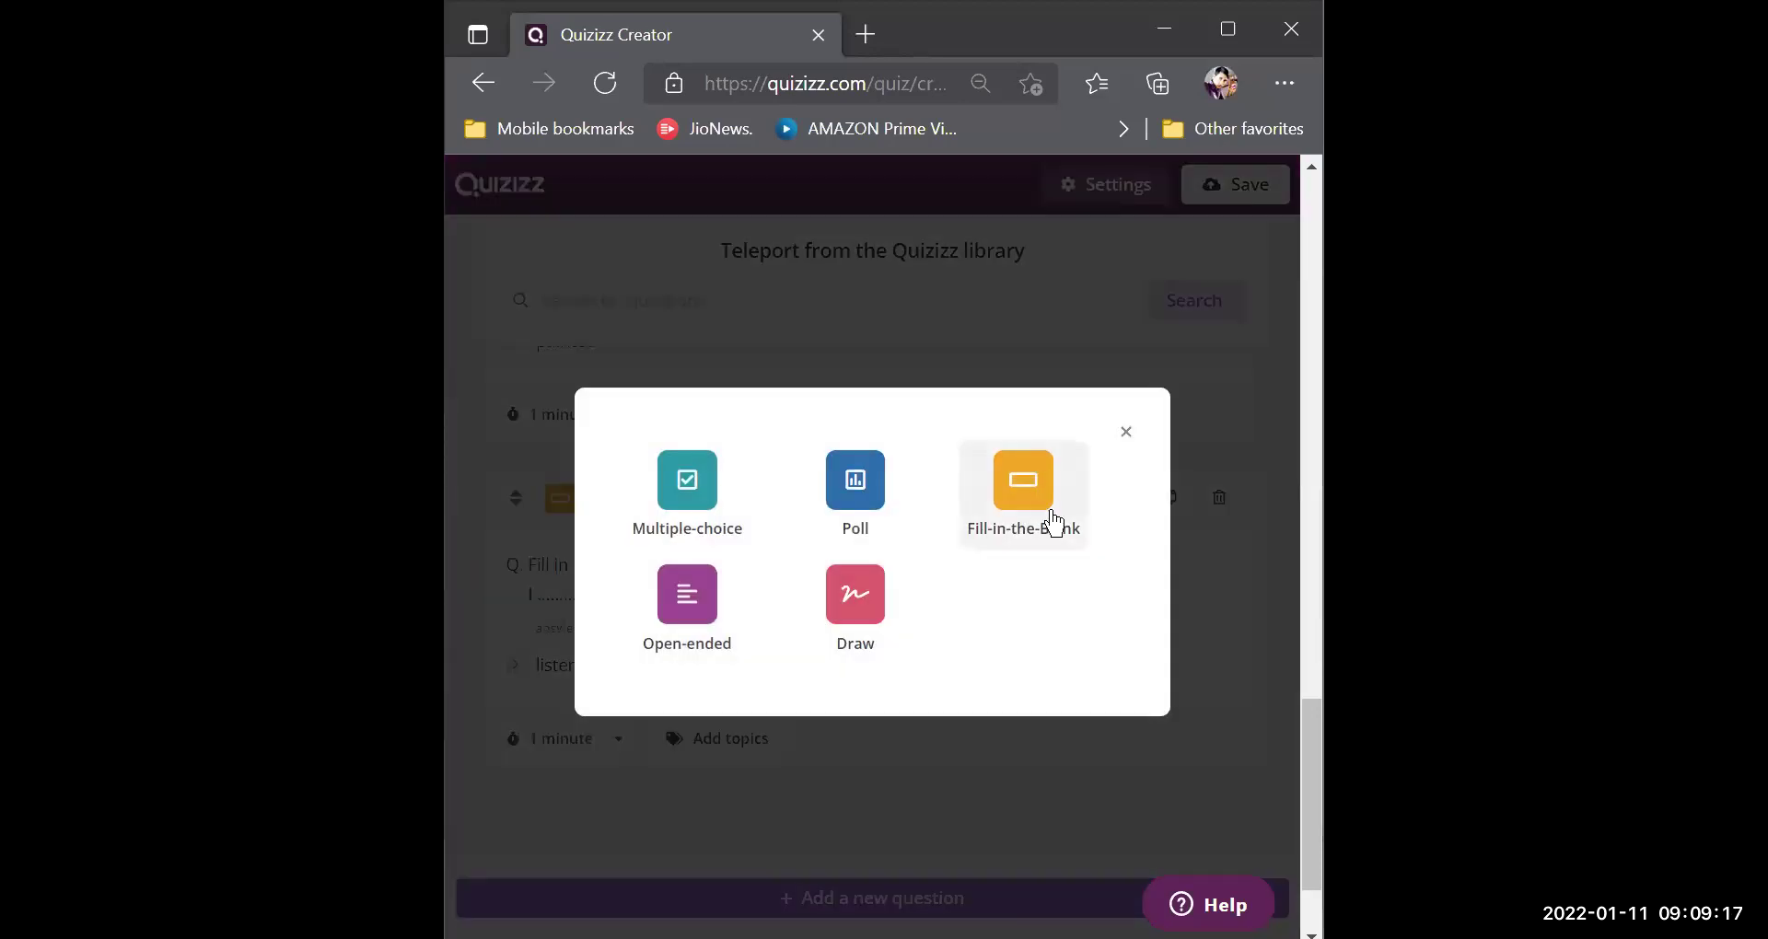
Add another Fill-in-the-Blank question with "Fill in the blanks with the correct form of the verb." as its first line.
left_click(1046, 518)
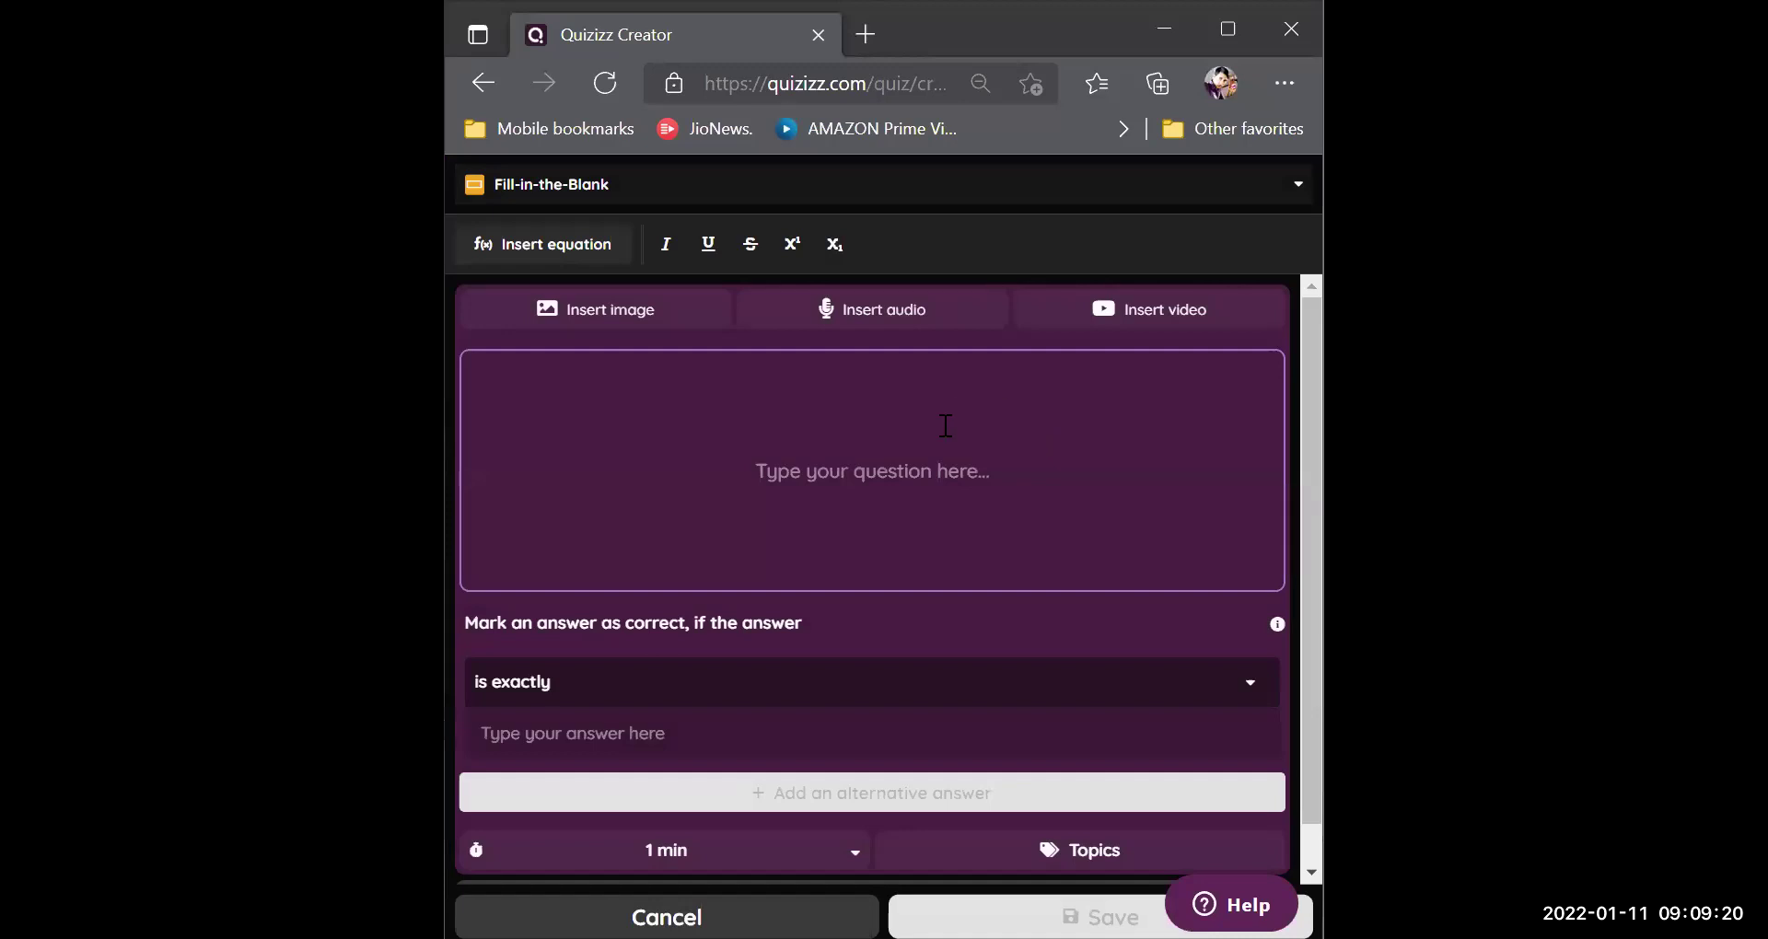
left_click(945, 426)
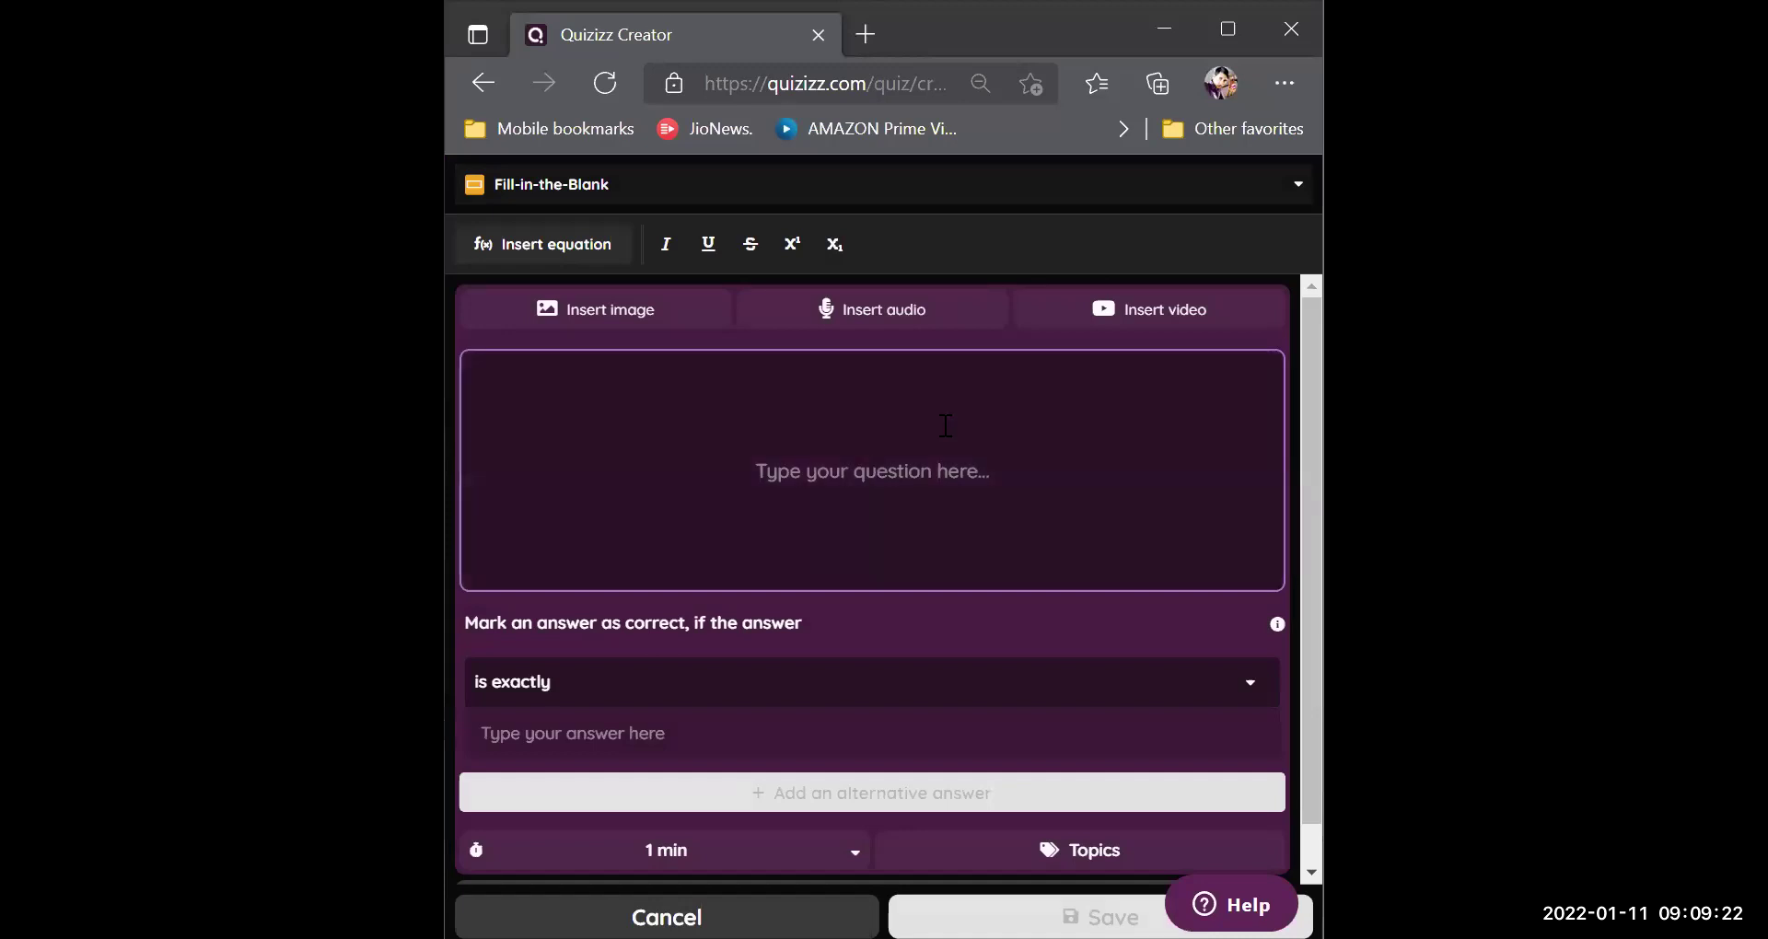
type("Fill in the blanks with the correct form of the verb.")
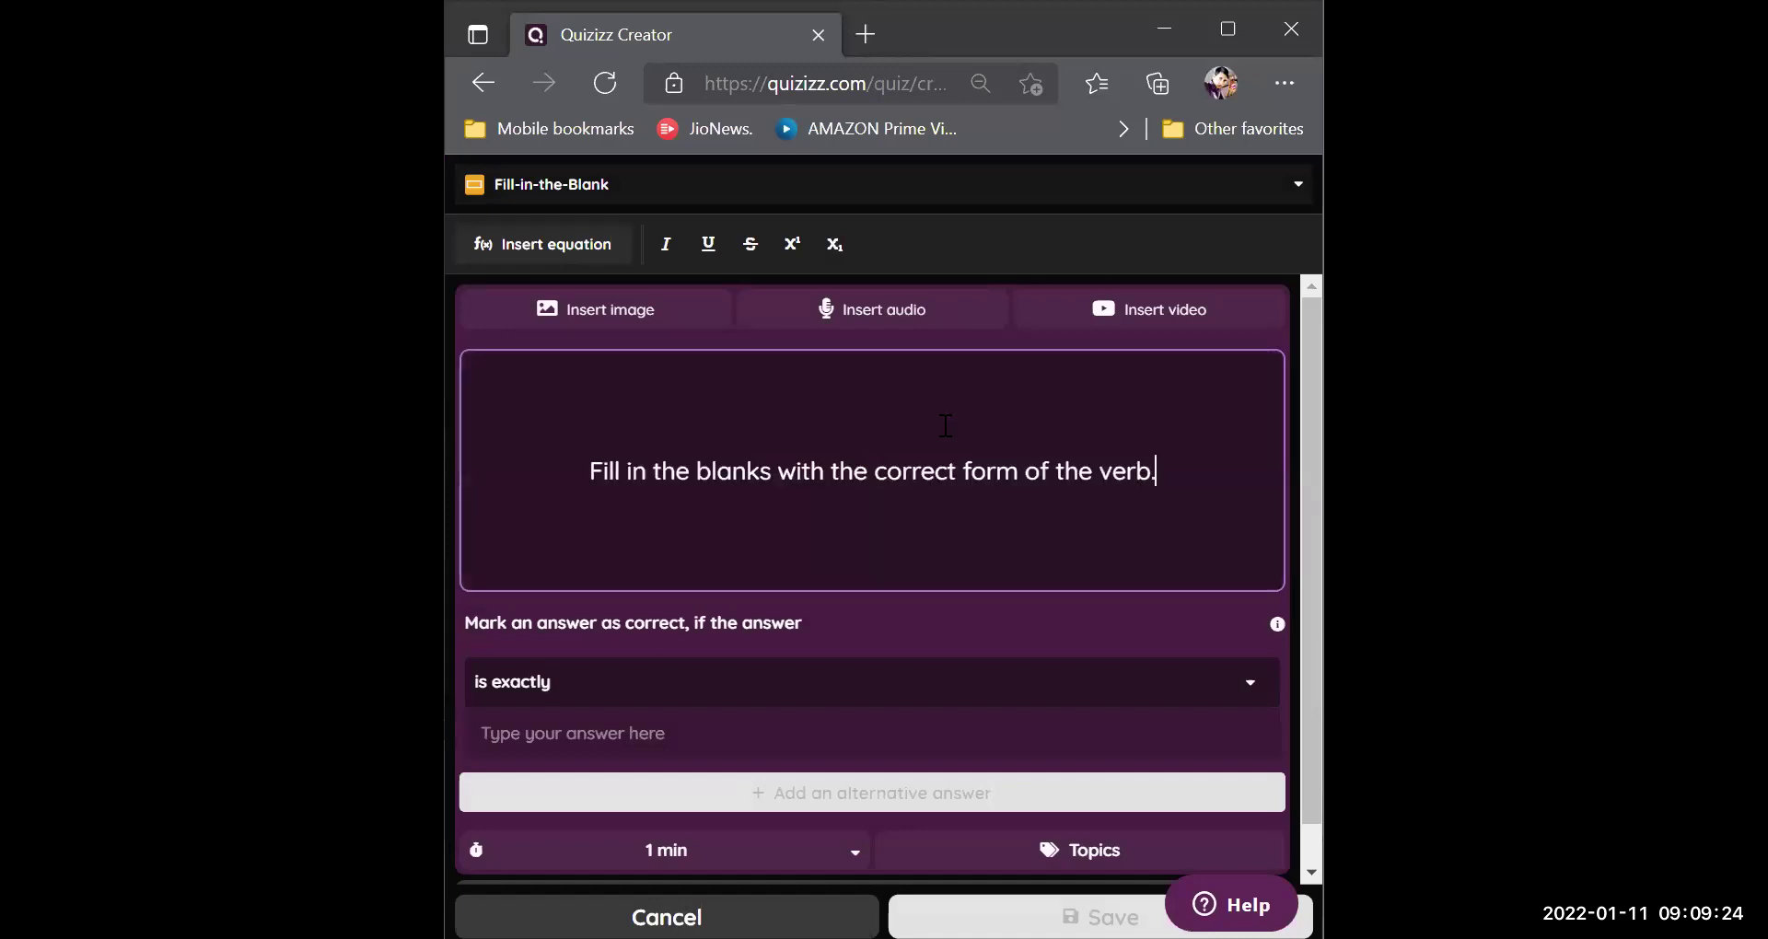
key("Return")
Enter the sentence "Some children .................(play) in the street." on the question's second line.
type("So")
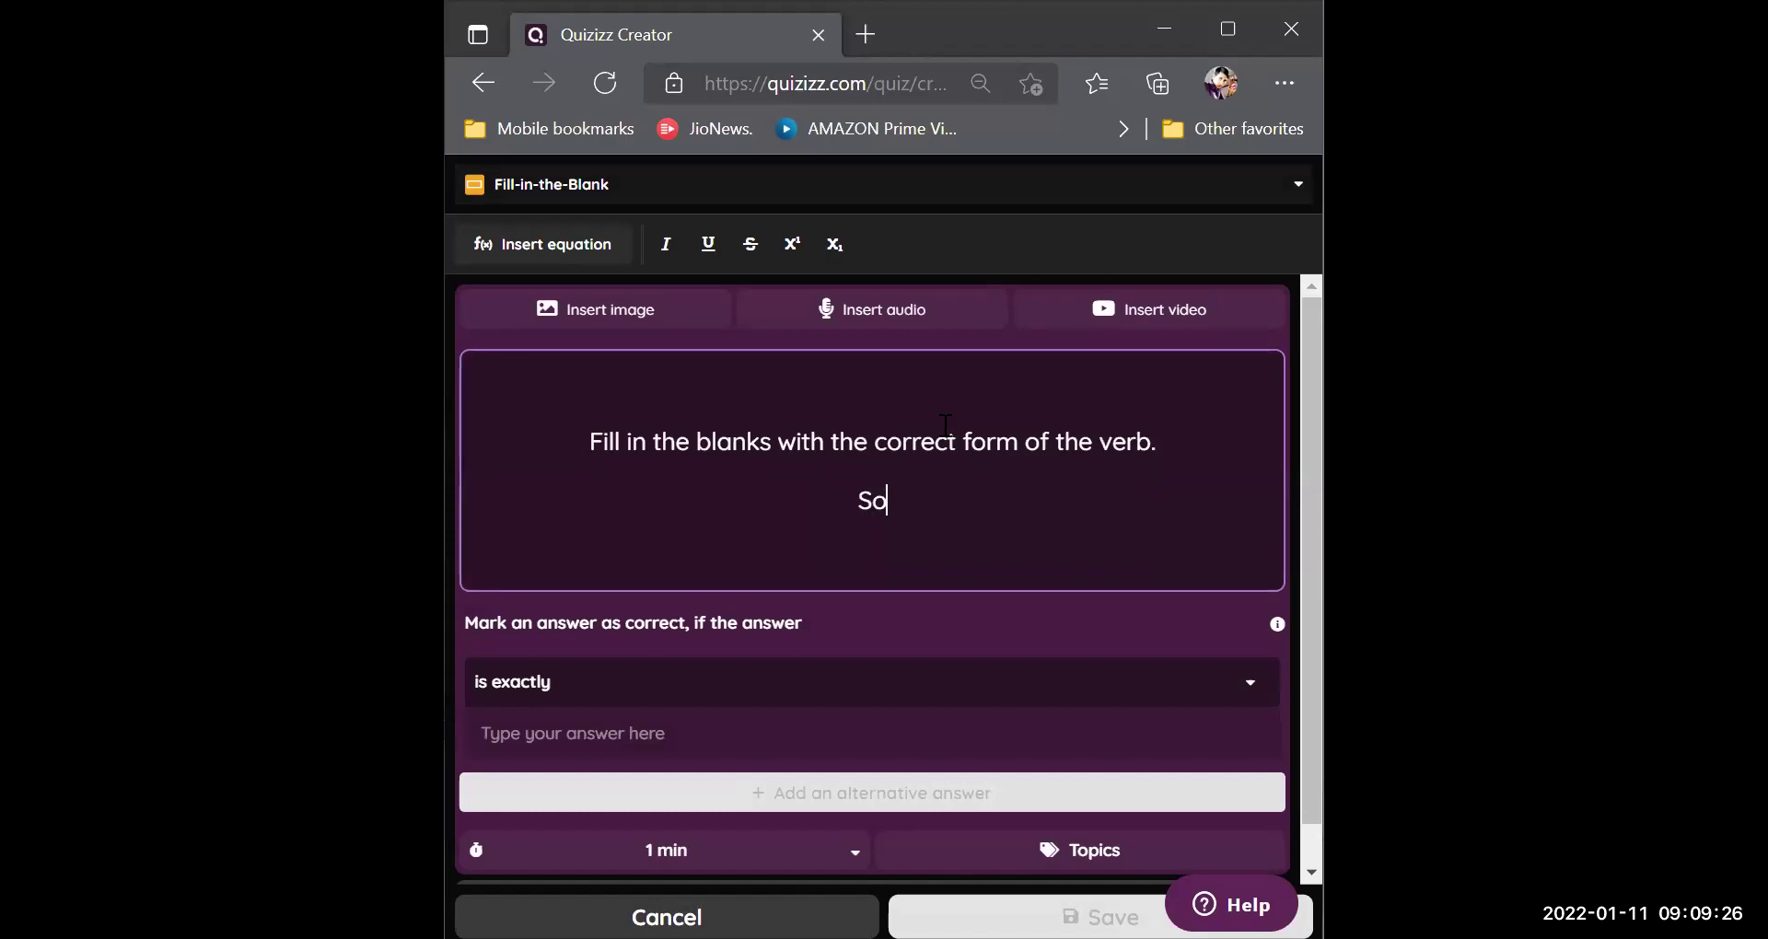
type("me chil")
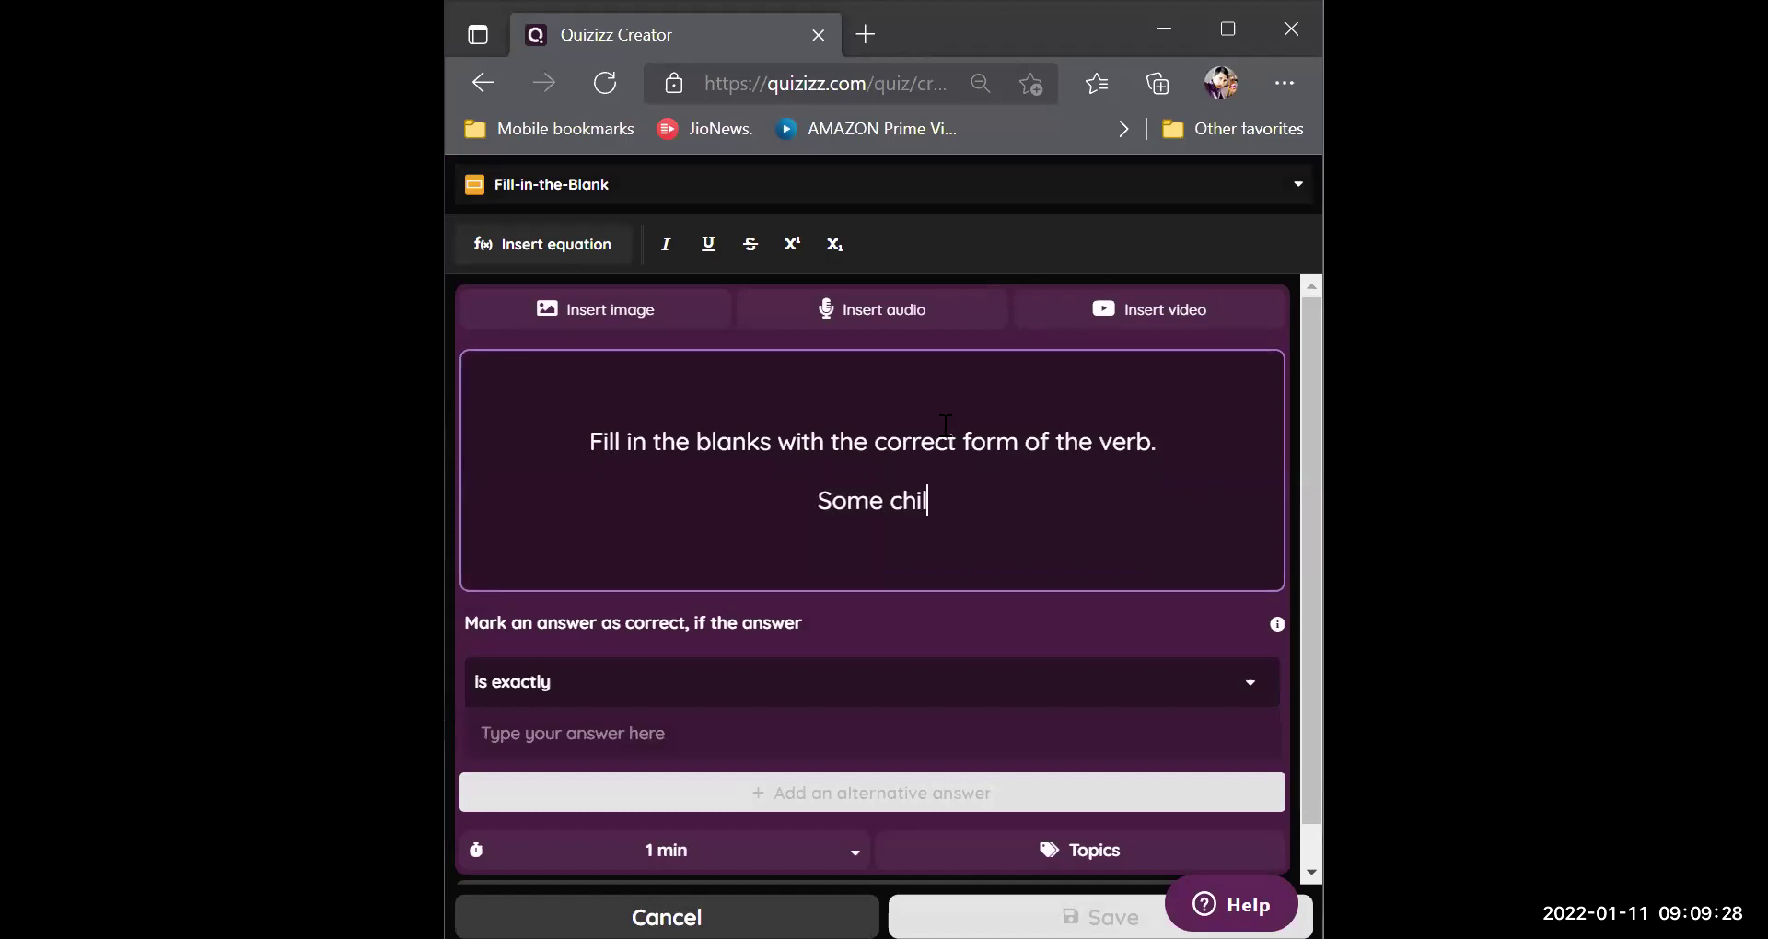
type("dren .")
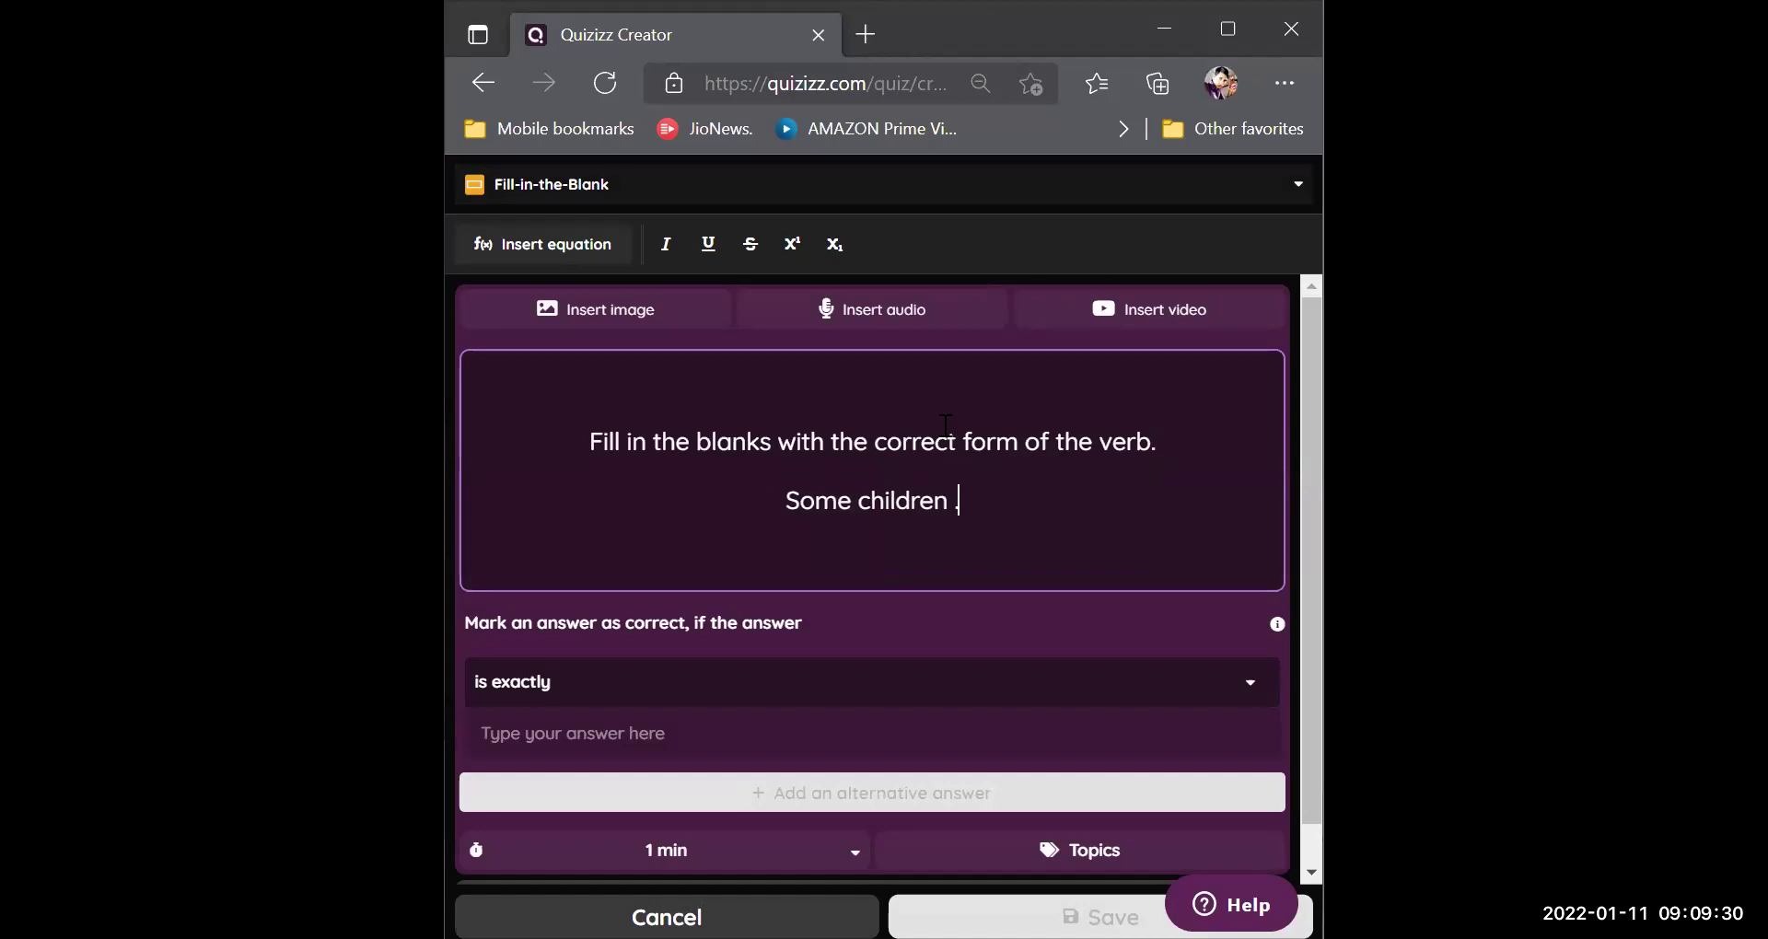
type("...............(")
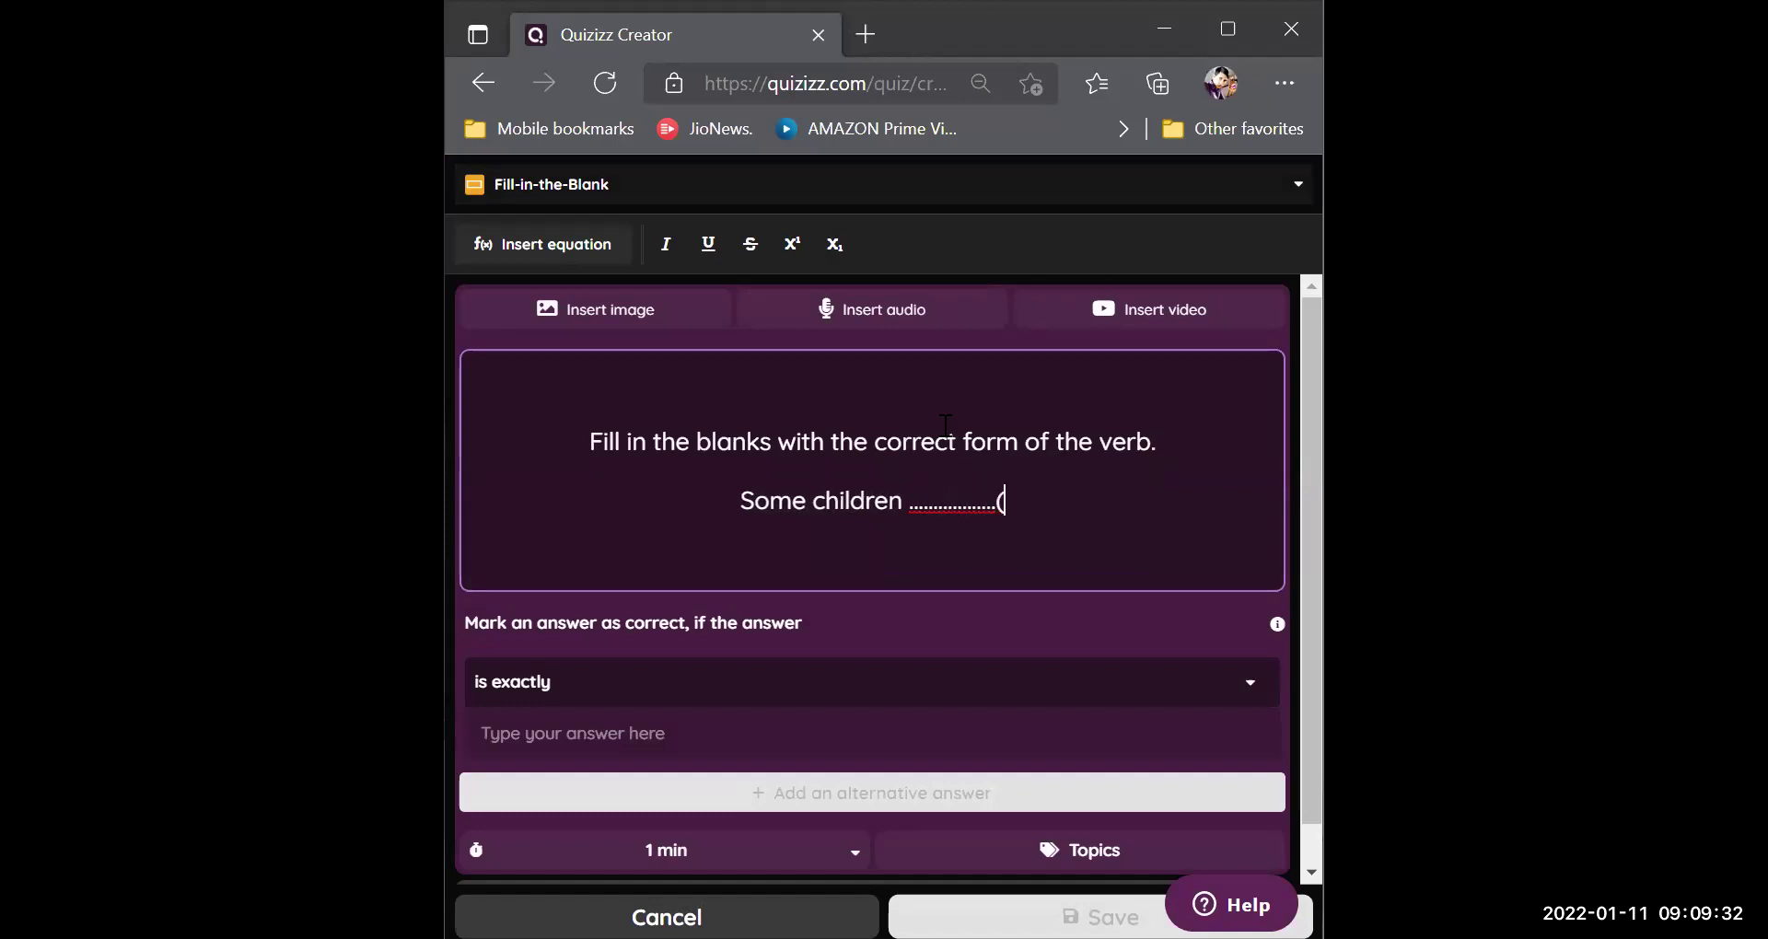
type("play) in")
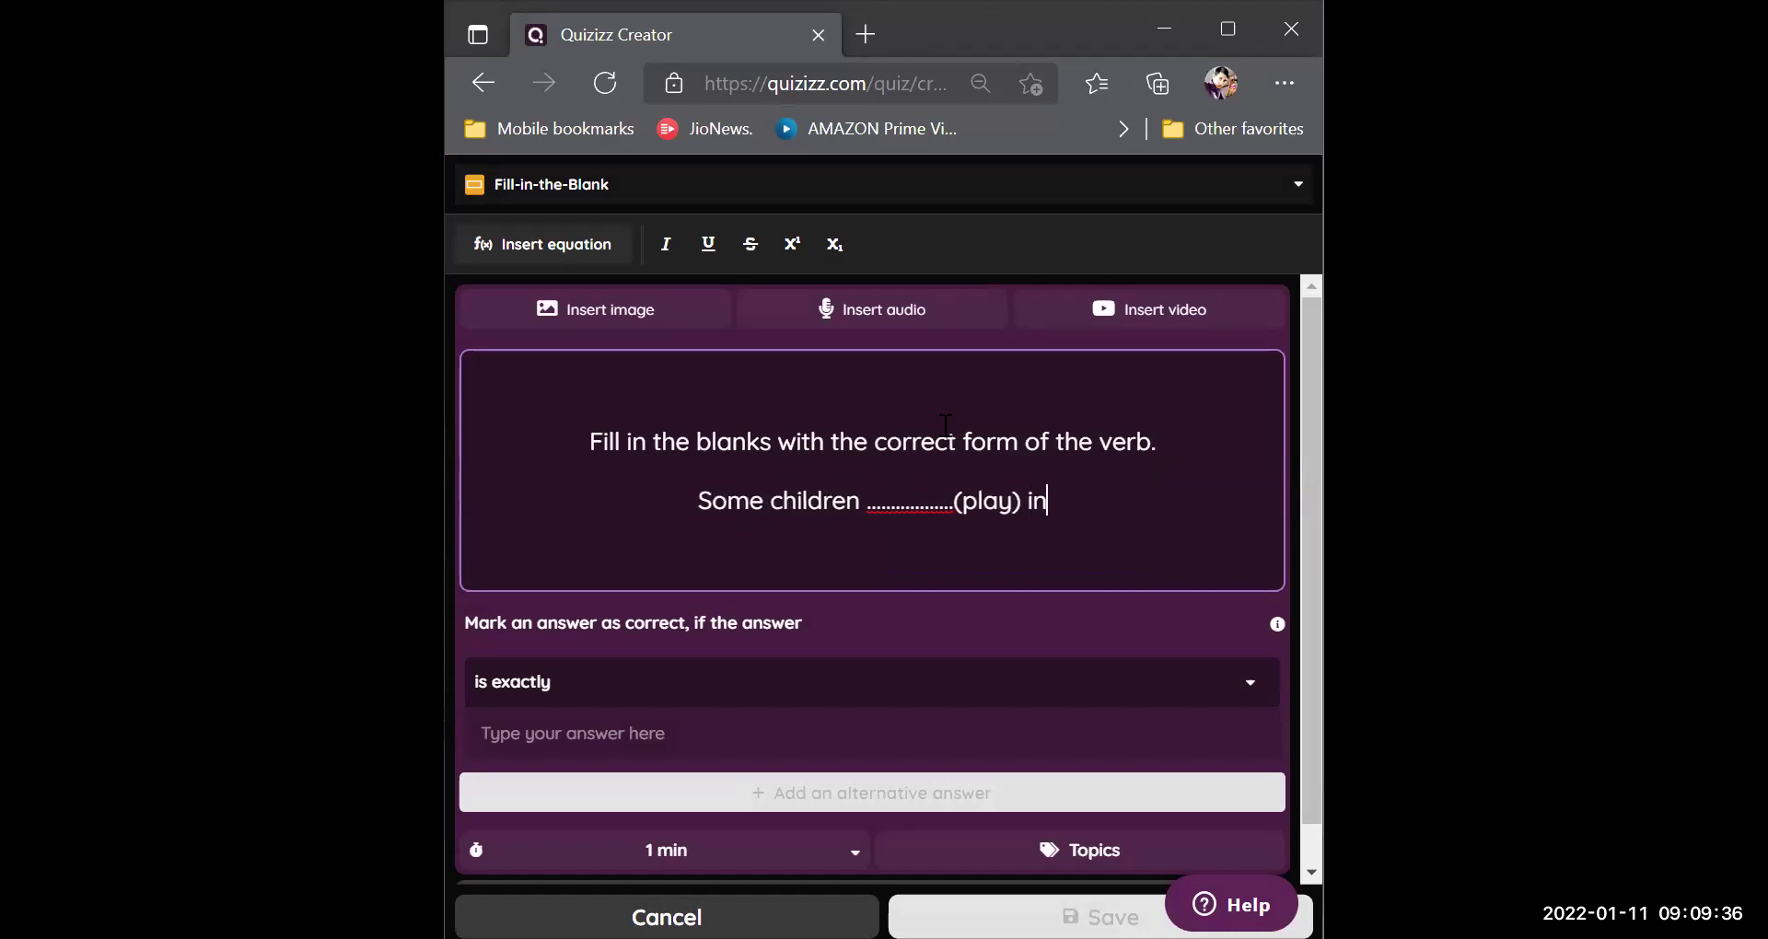
type(" the street.")
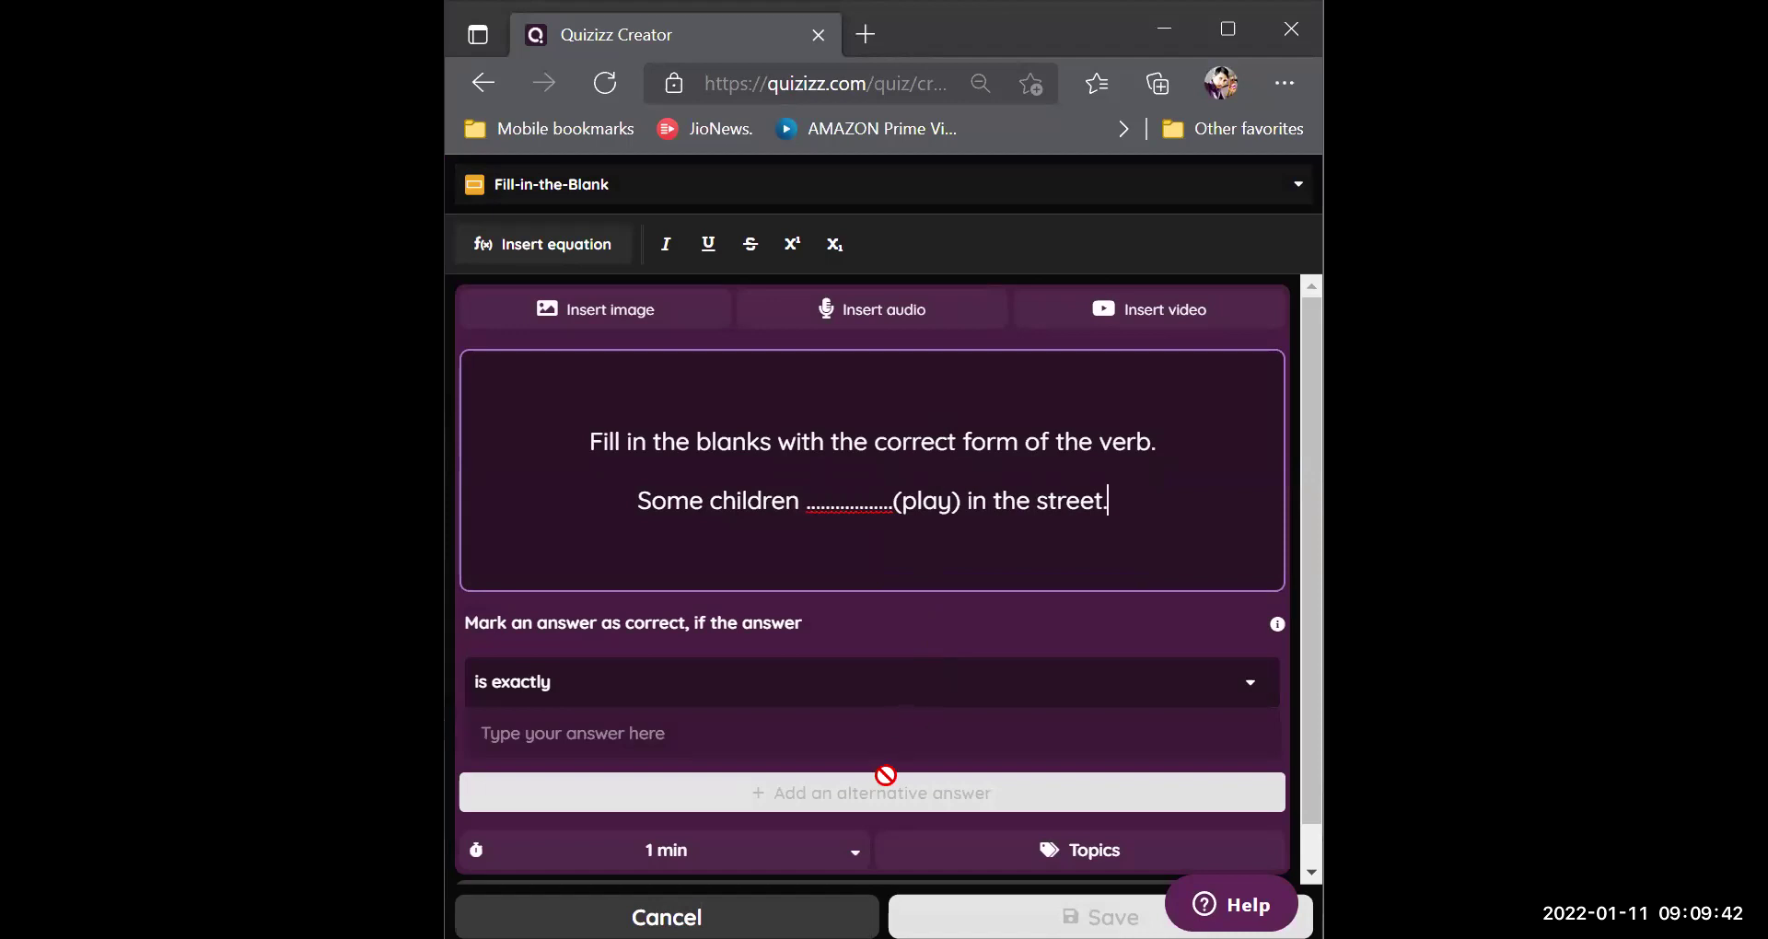
Set "are playing" as the exact correct answer for the street sentence and save the question.
left_click(804, 735)
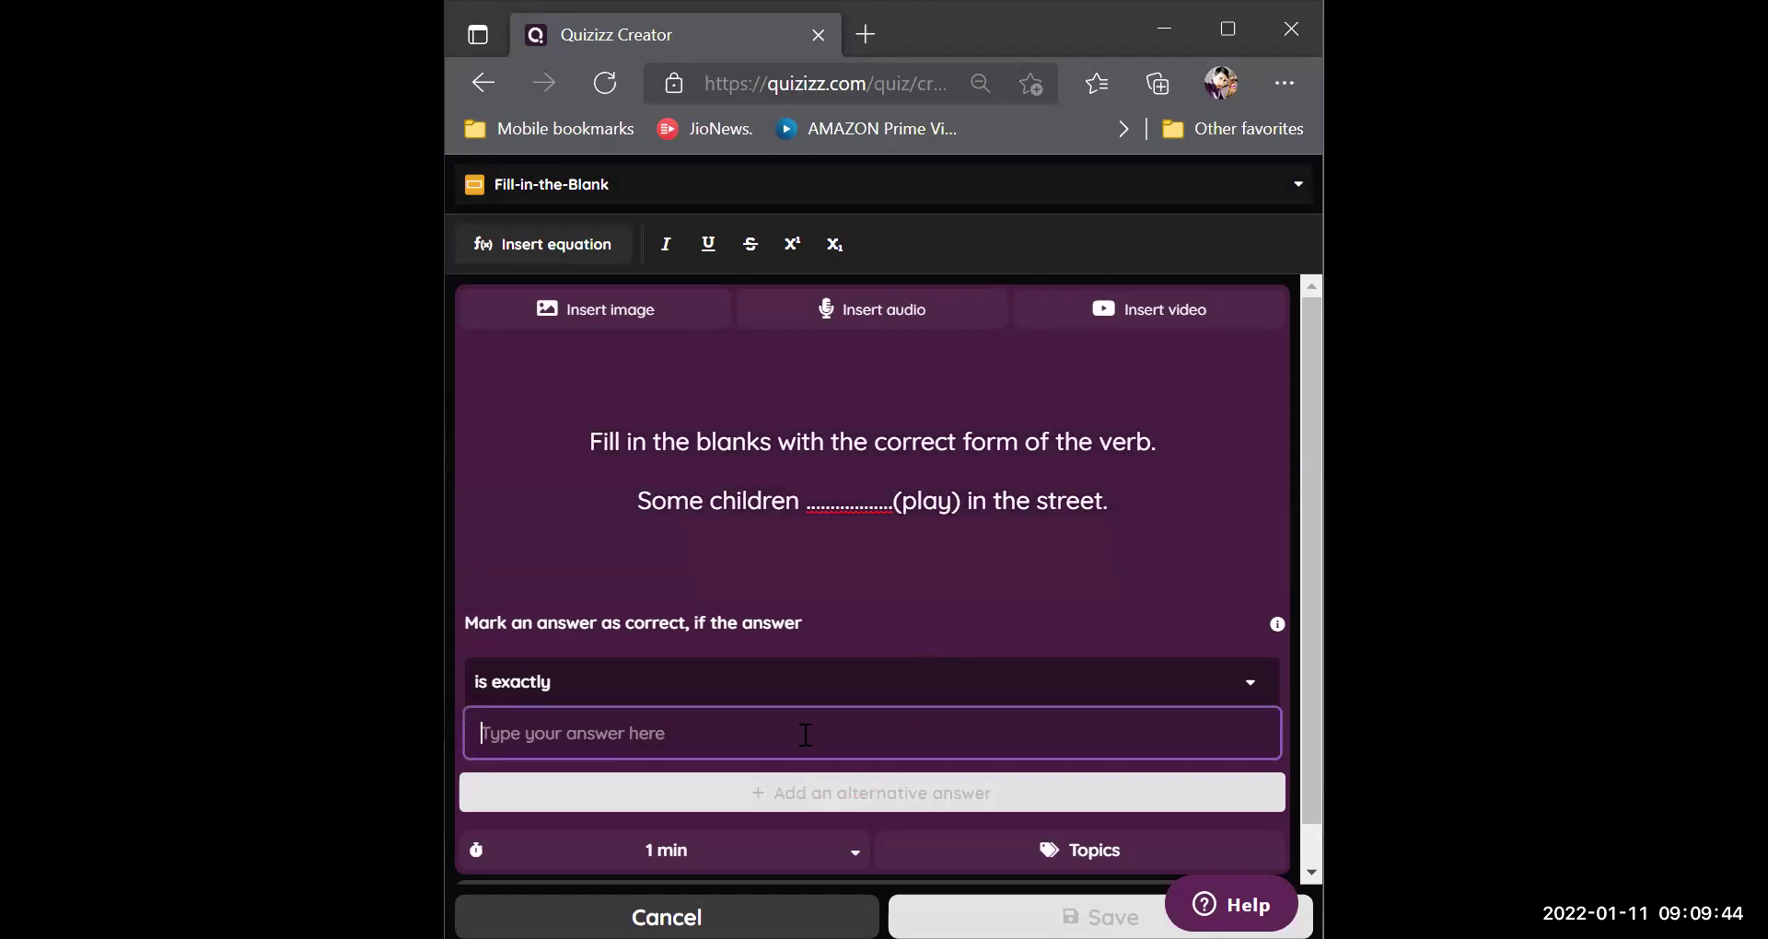
type("are playing")
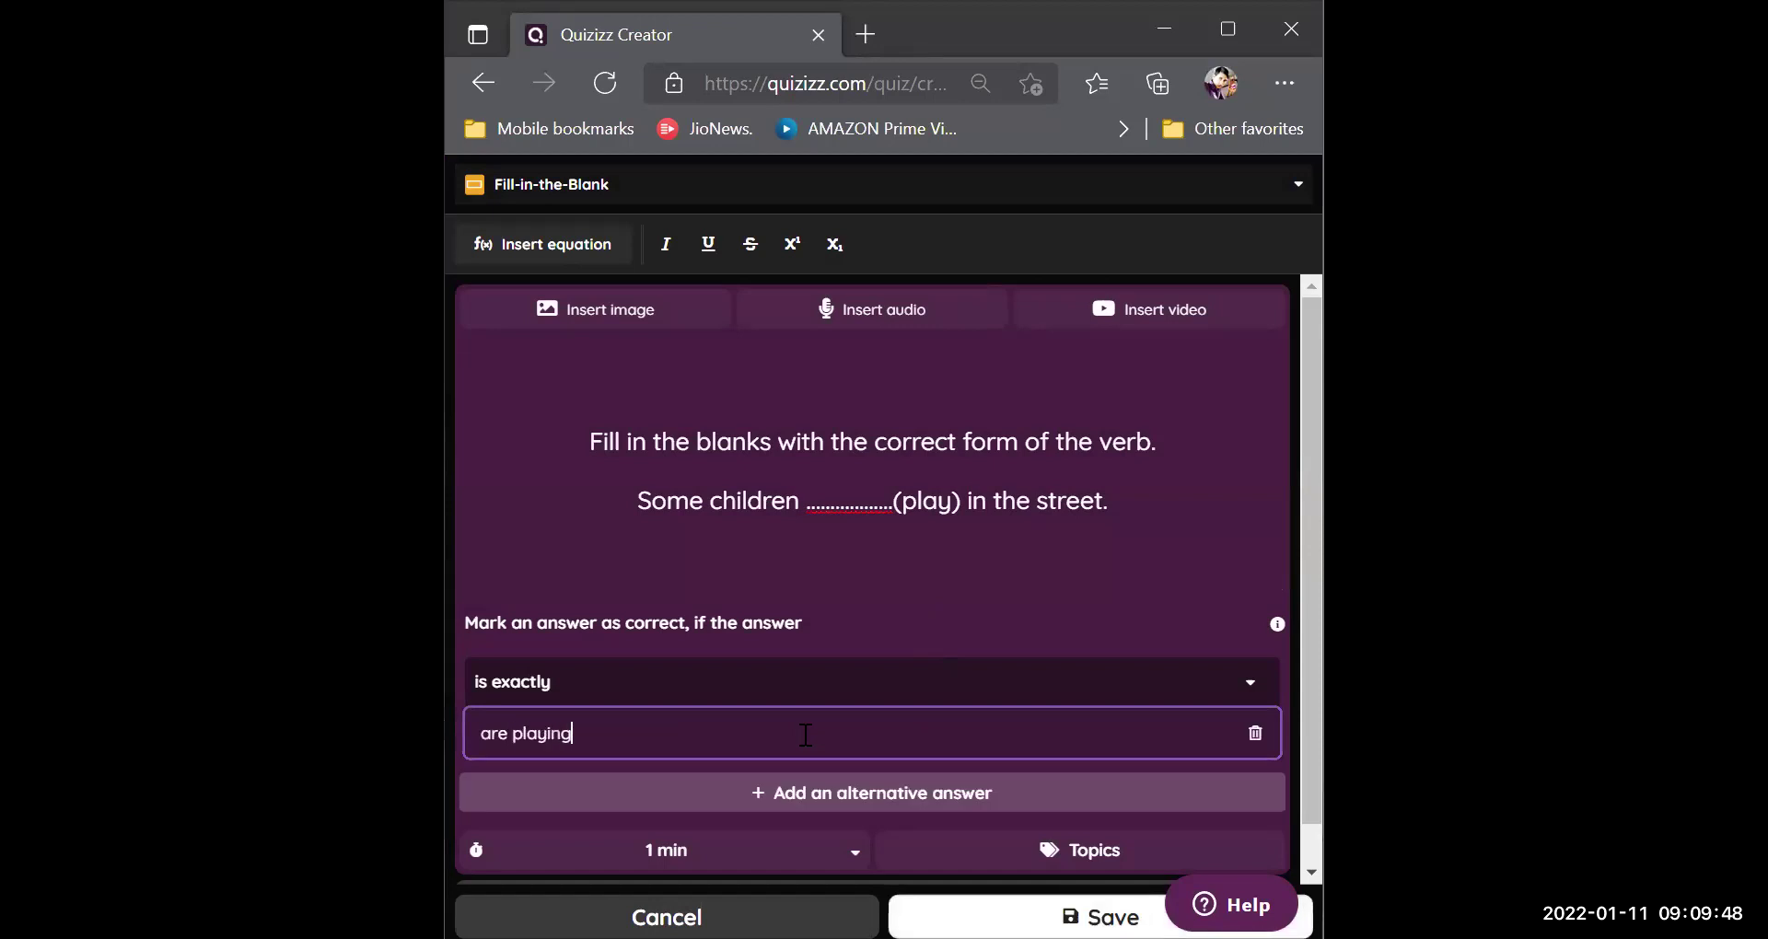
left_click(1101, 917)
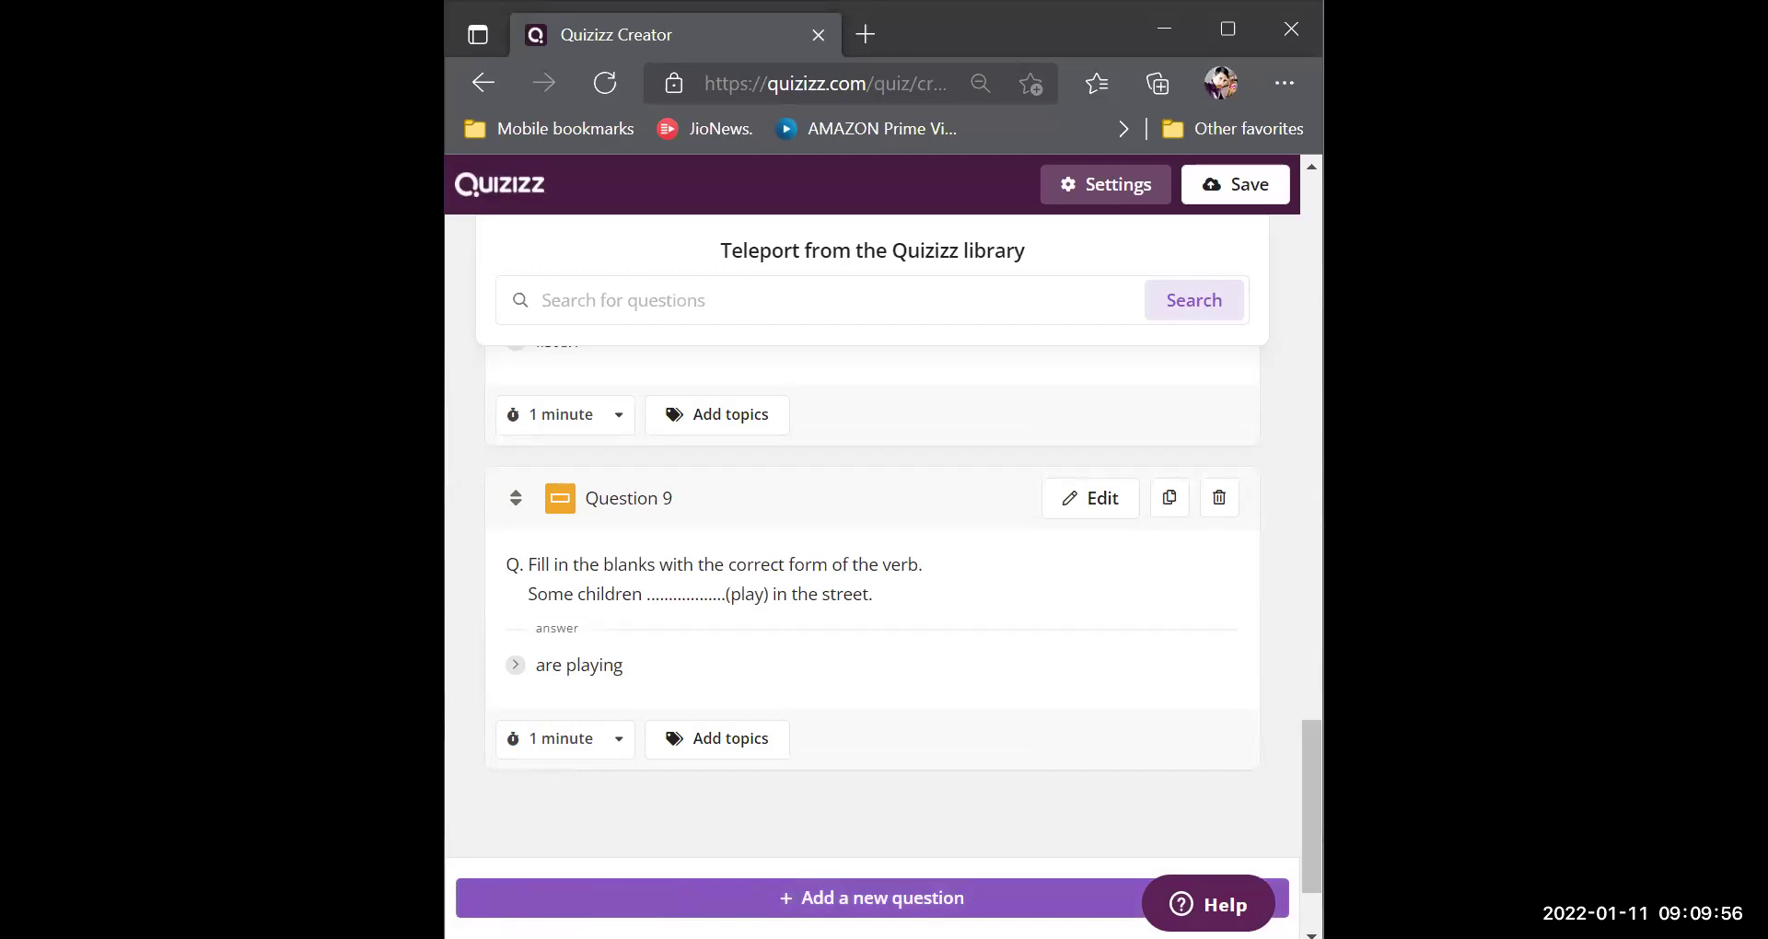
Start saving the quiz and insert "page no. 47" before "test" in its name.
left_click(1232, 187)
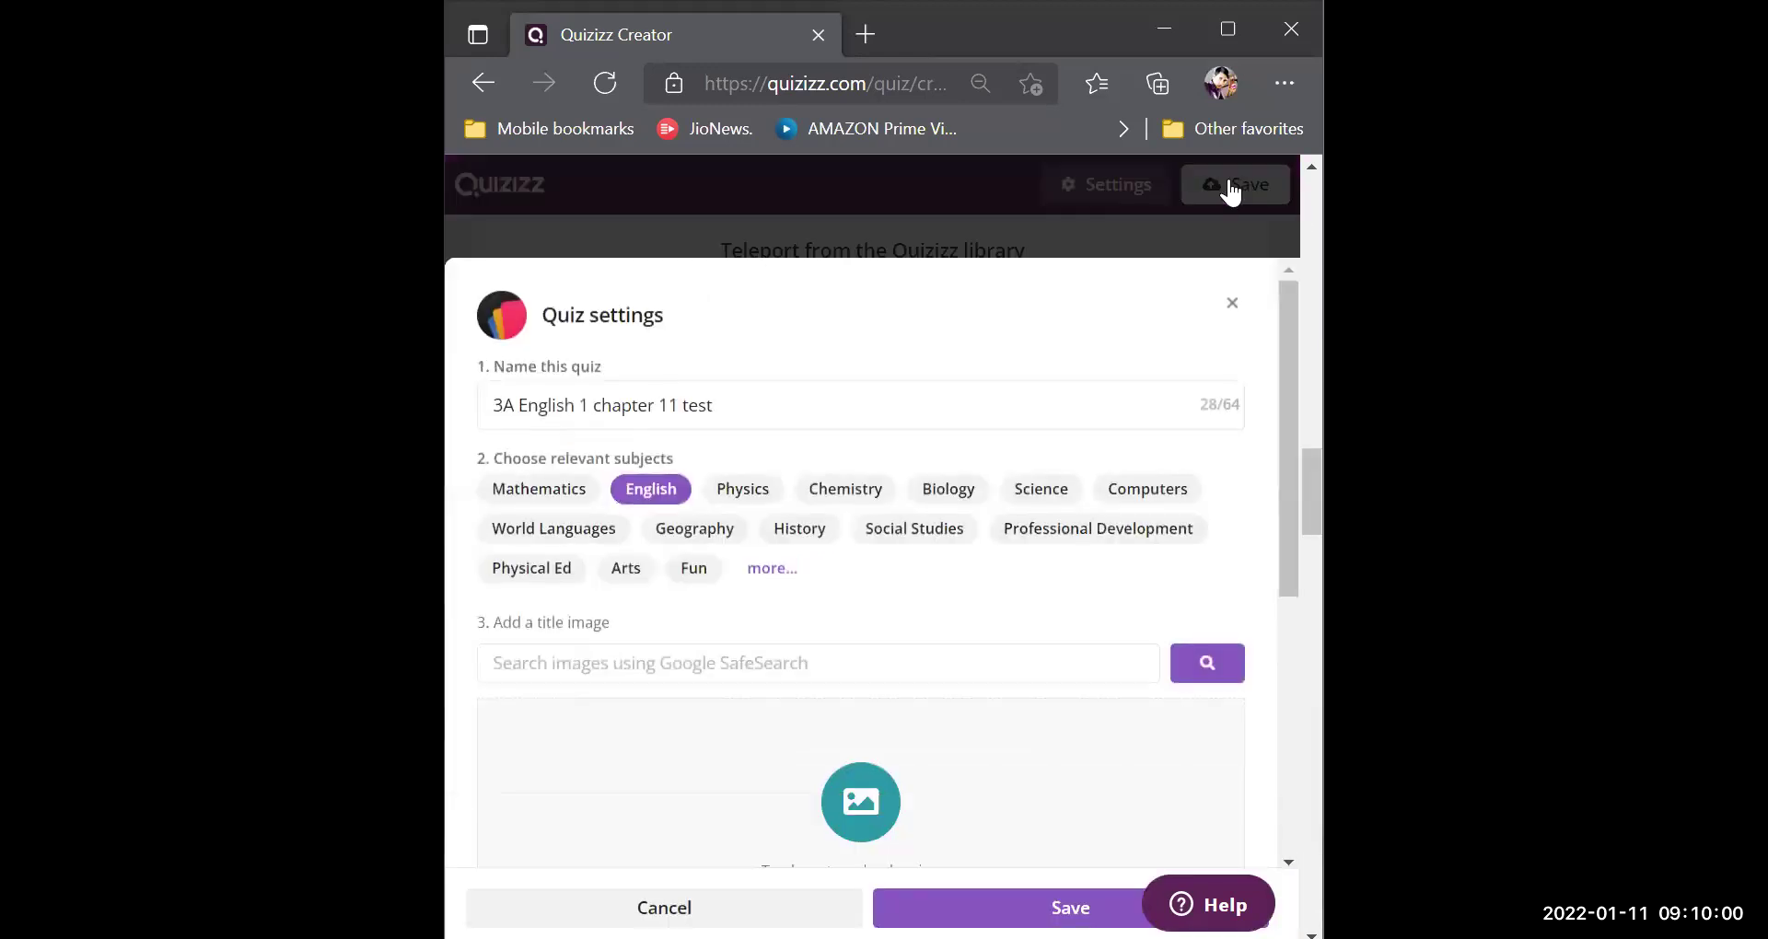
left_click(682, 406)
type("page no ")
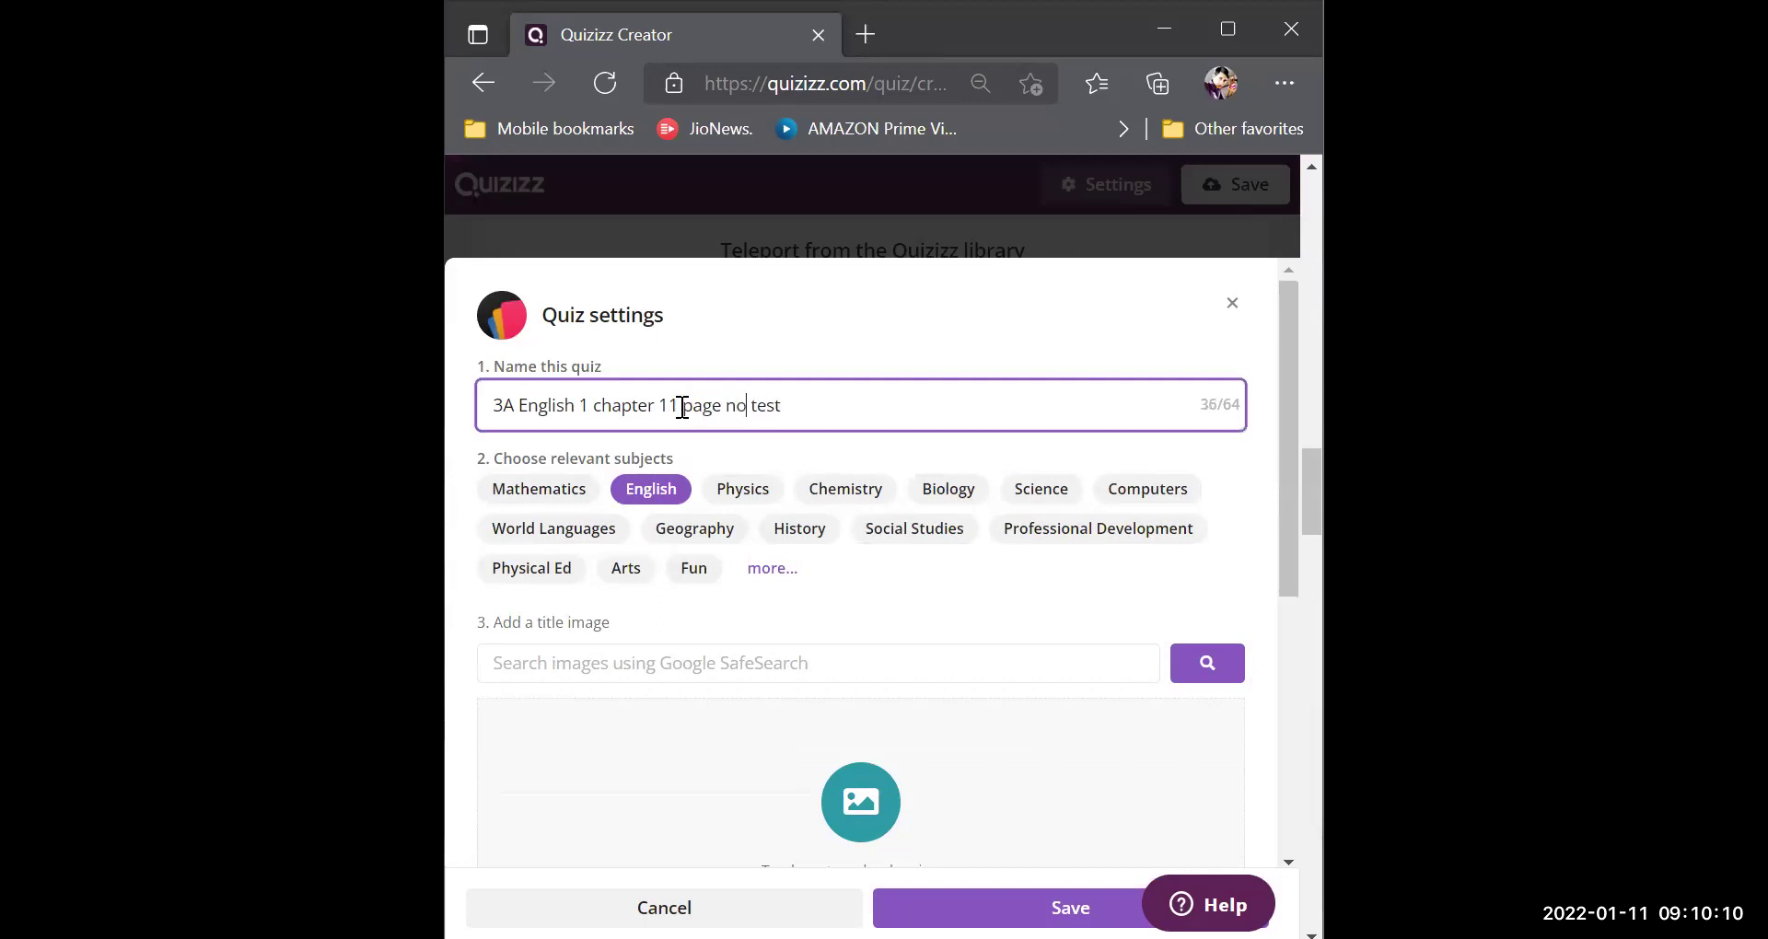
type(". 47")
Set the quiz's grade range to 3rd, save the quiz settings and dismiss the referral offer.
scroll(763, 680, "down", 5)
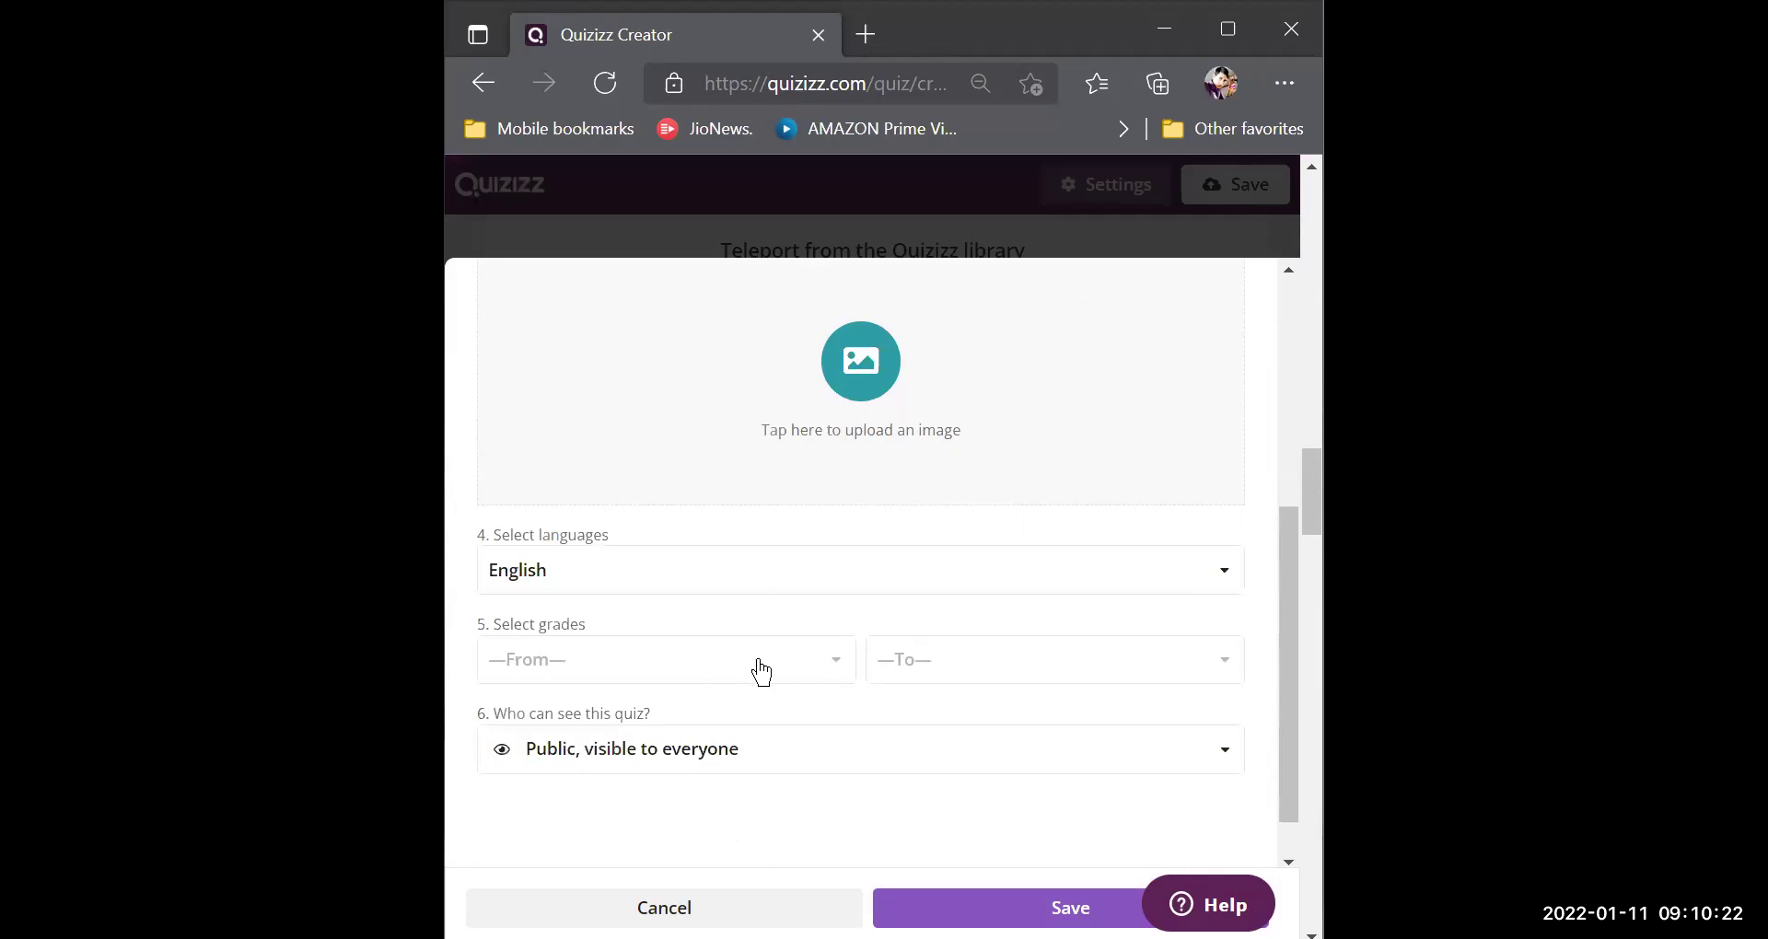
left_click(763, 671)
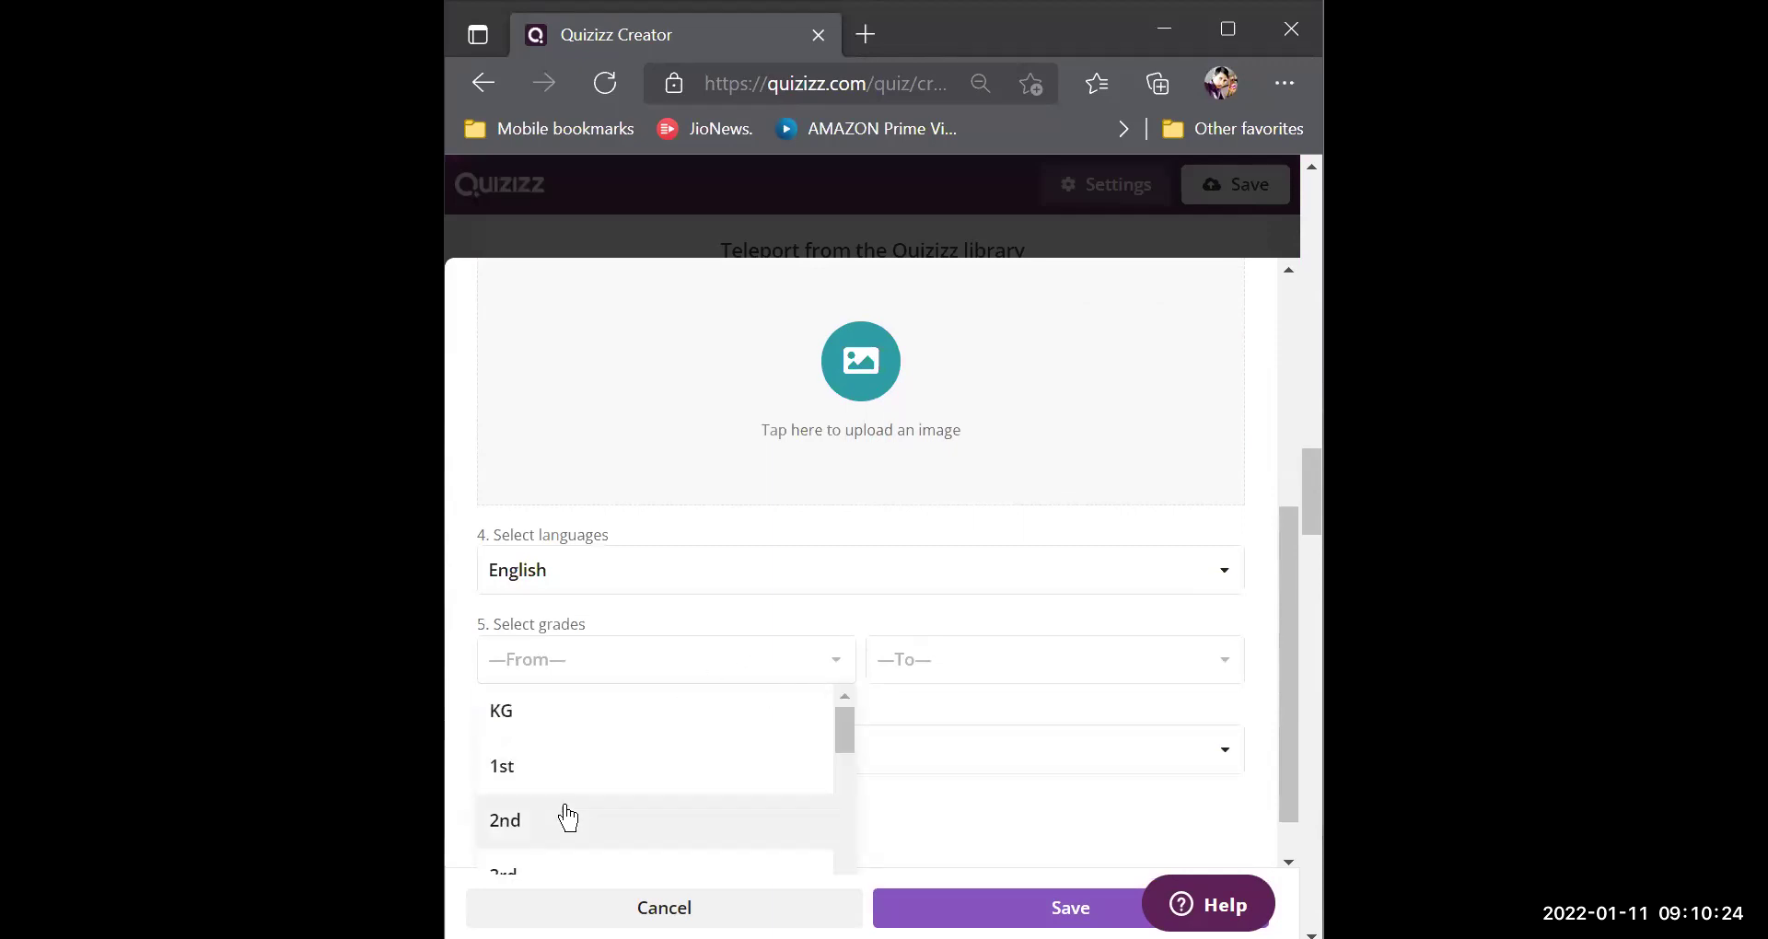
scroll(563, 820, "down", 1)
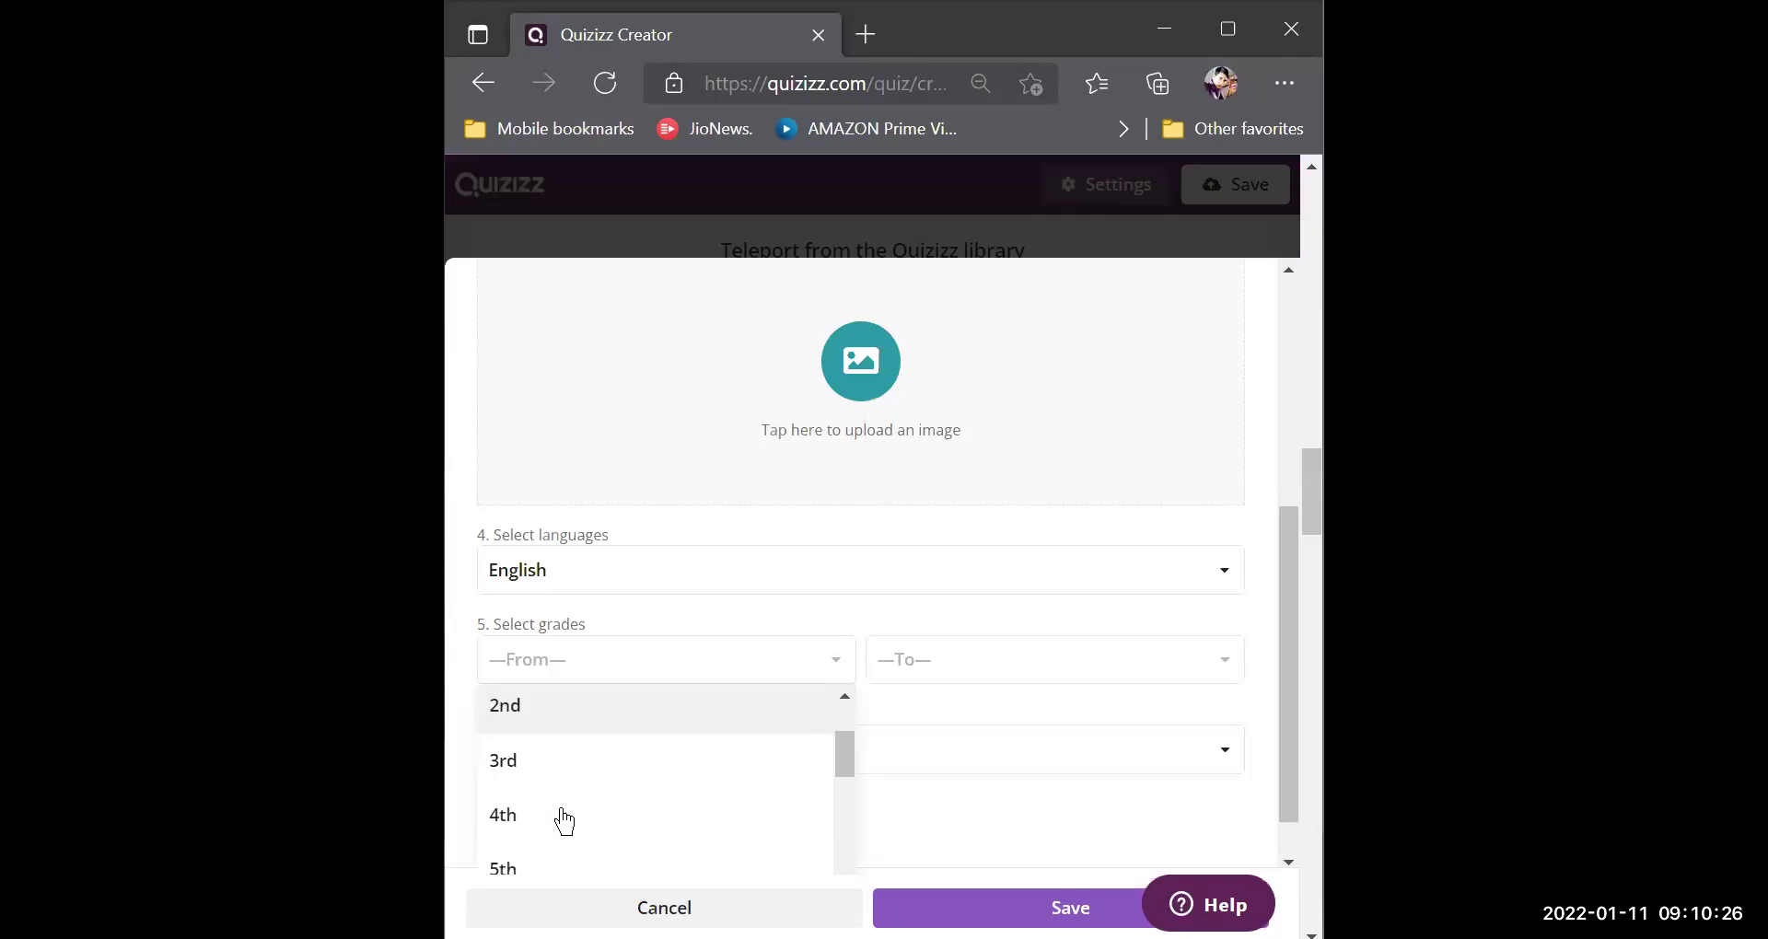
left_click(501, 762)
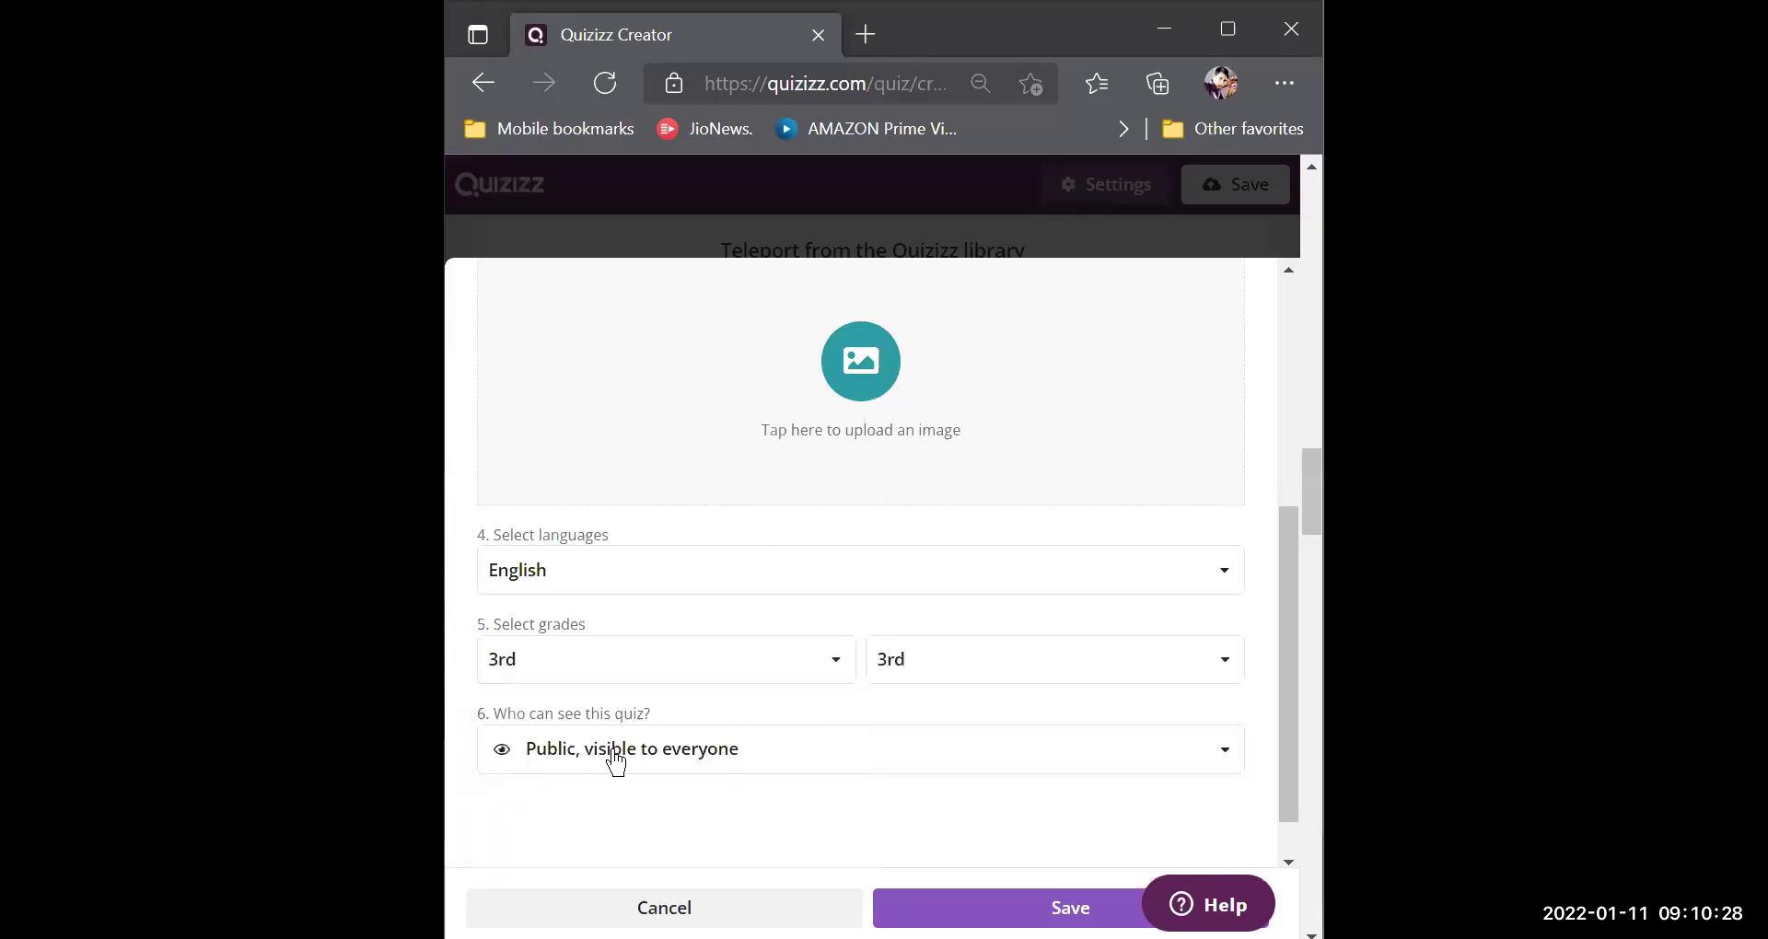
left_click(949, 893)
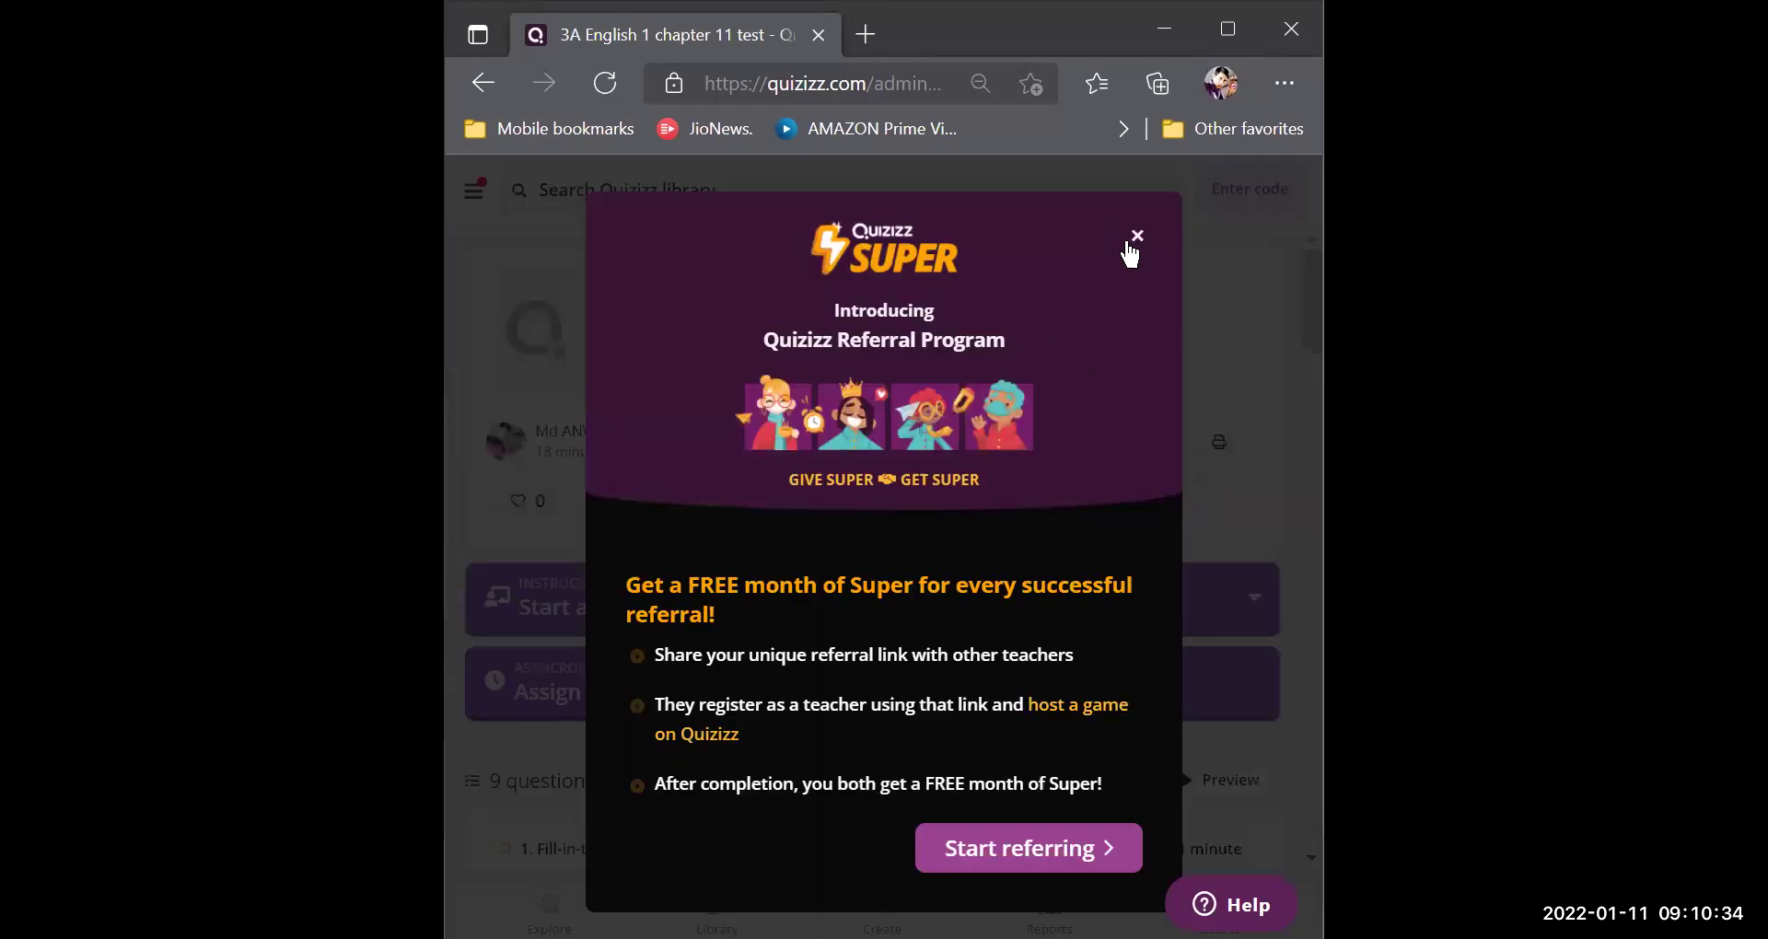
left_click(1138, 238)
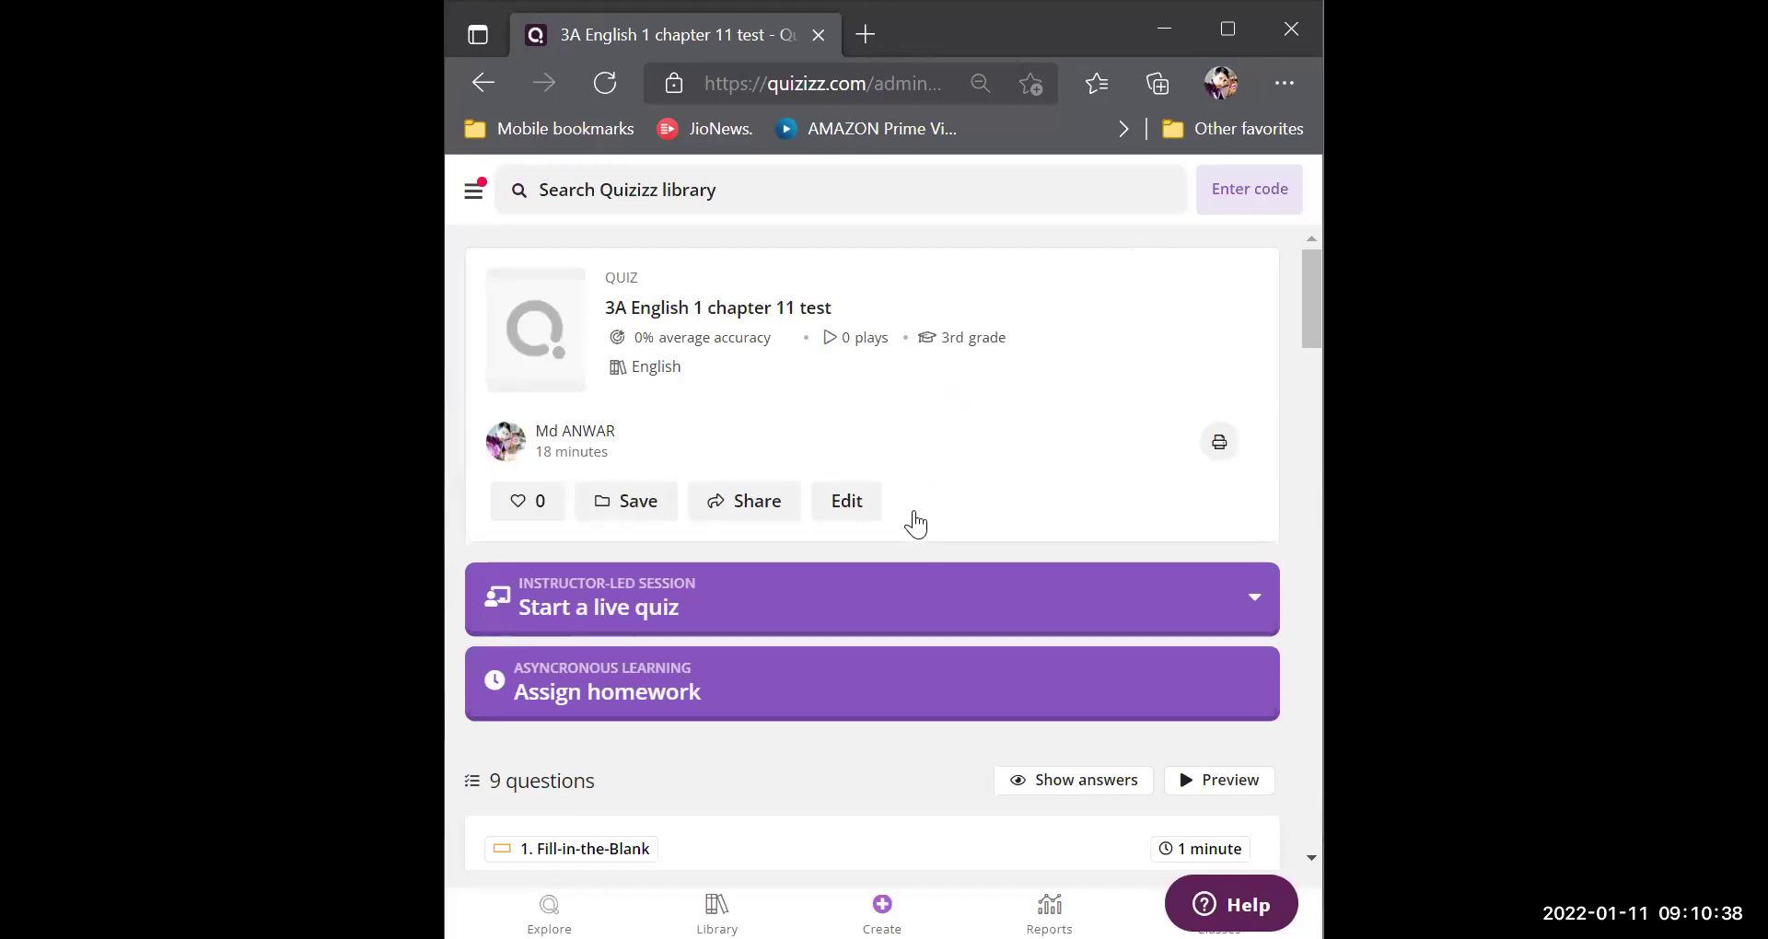
Start a homework assignment for the quiz and set its custom deadline date to Monday January 24.
left_click(783, 697)
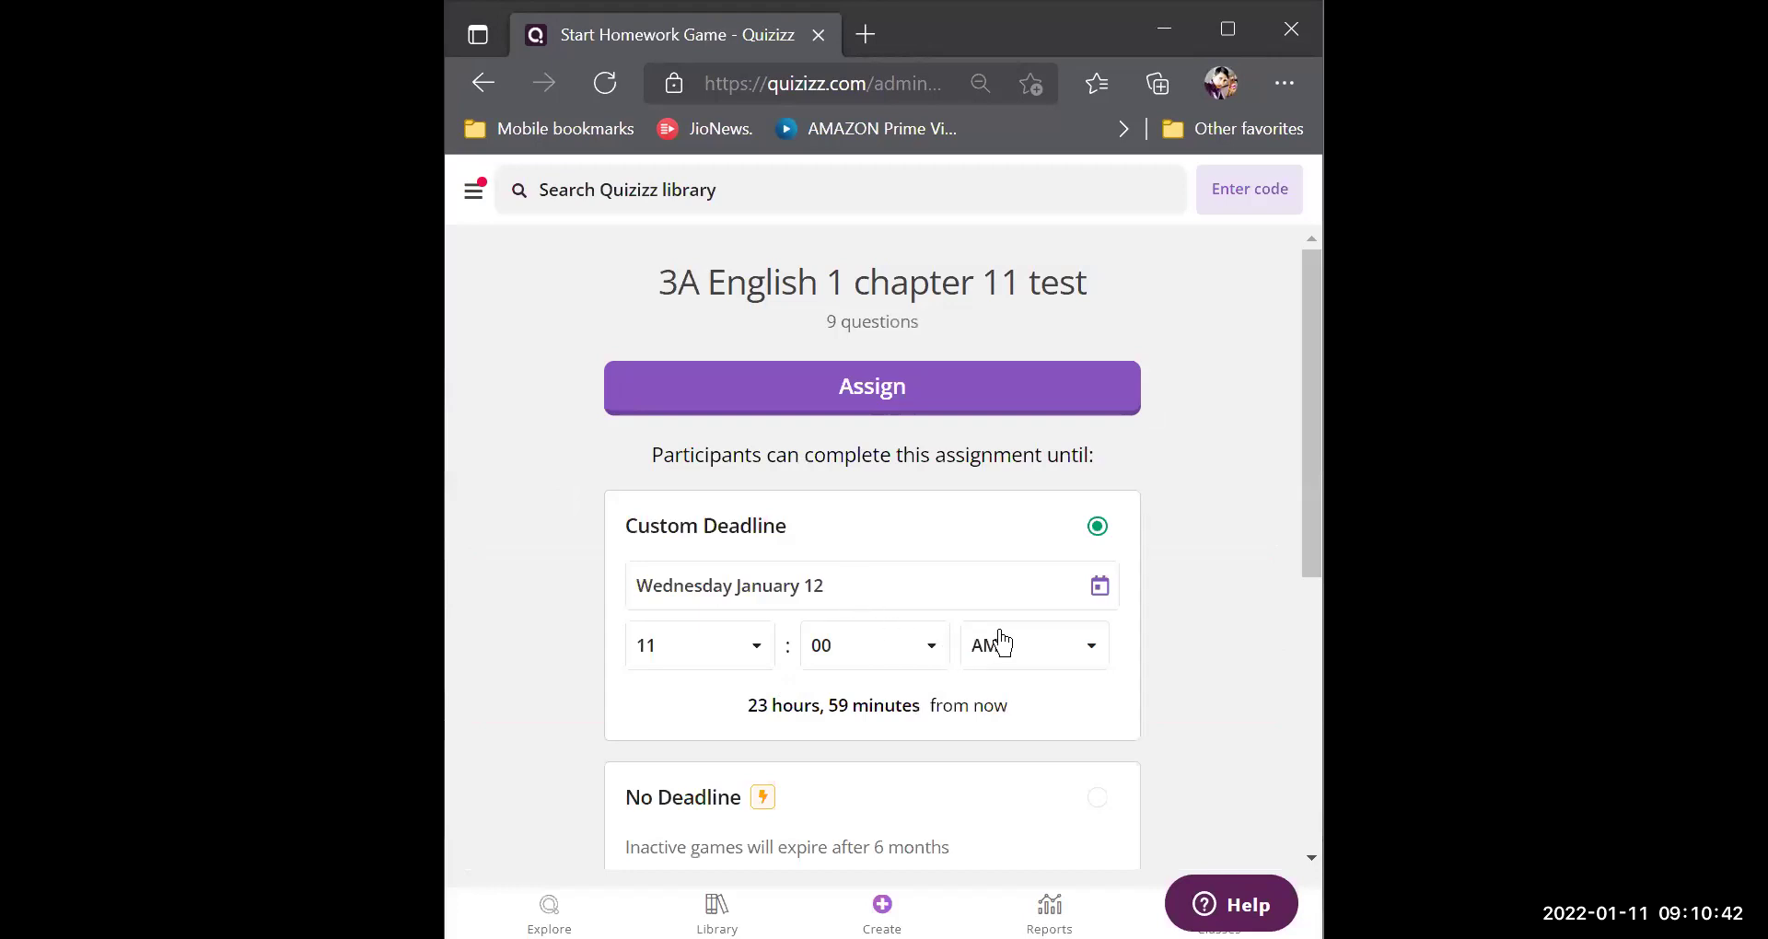
left_click(1100, 590)
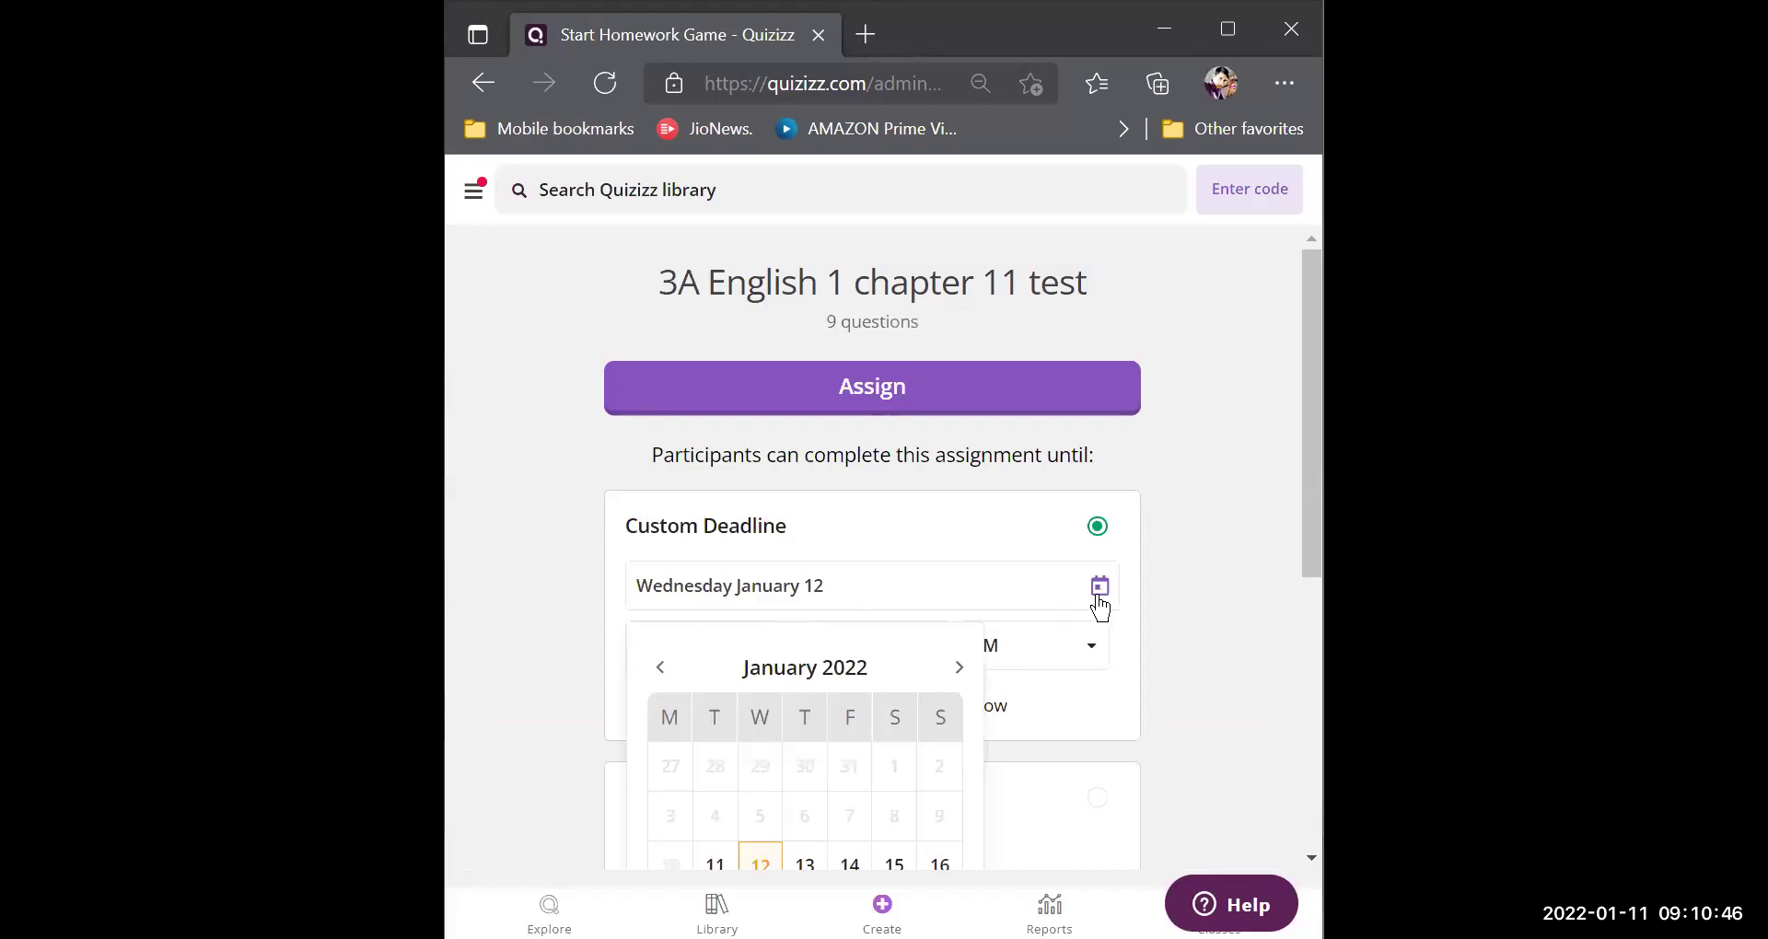
scroll(1099, 603, "down", 4)
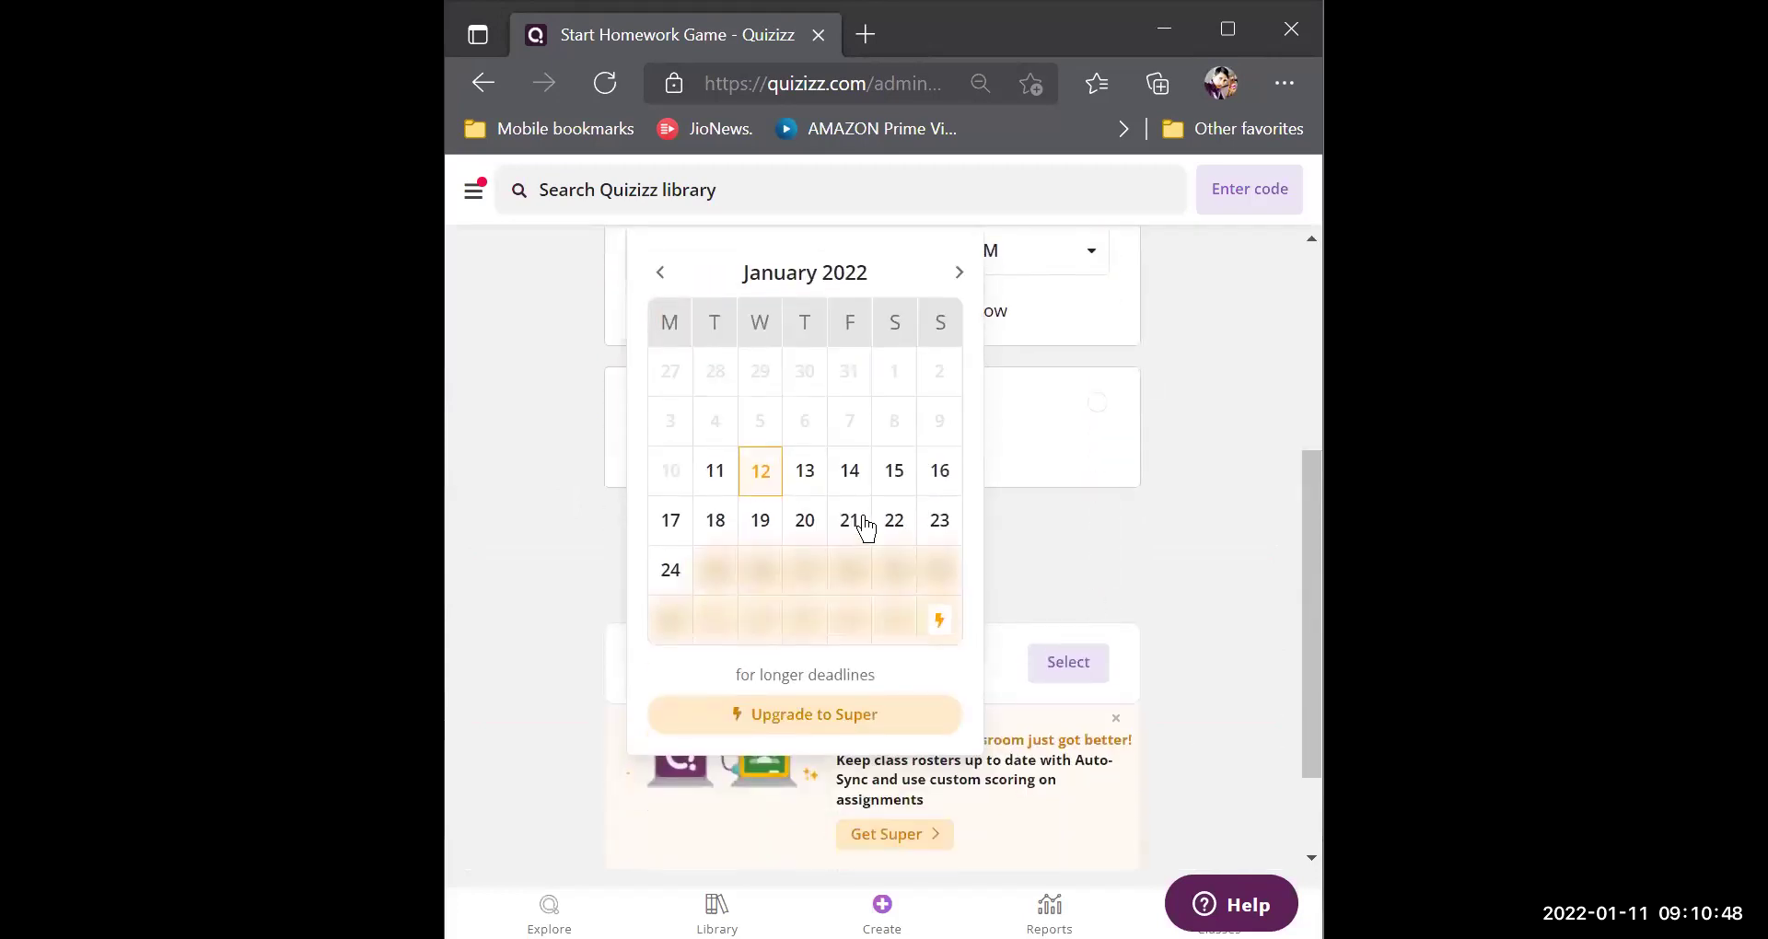
left_click(672, 573)
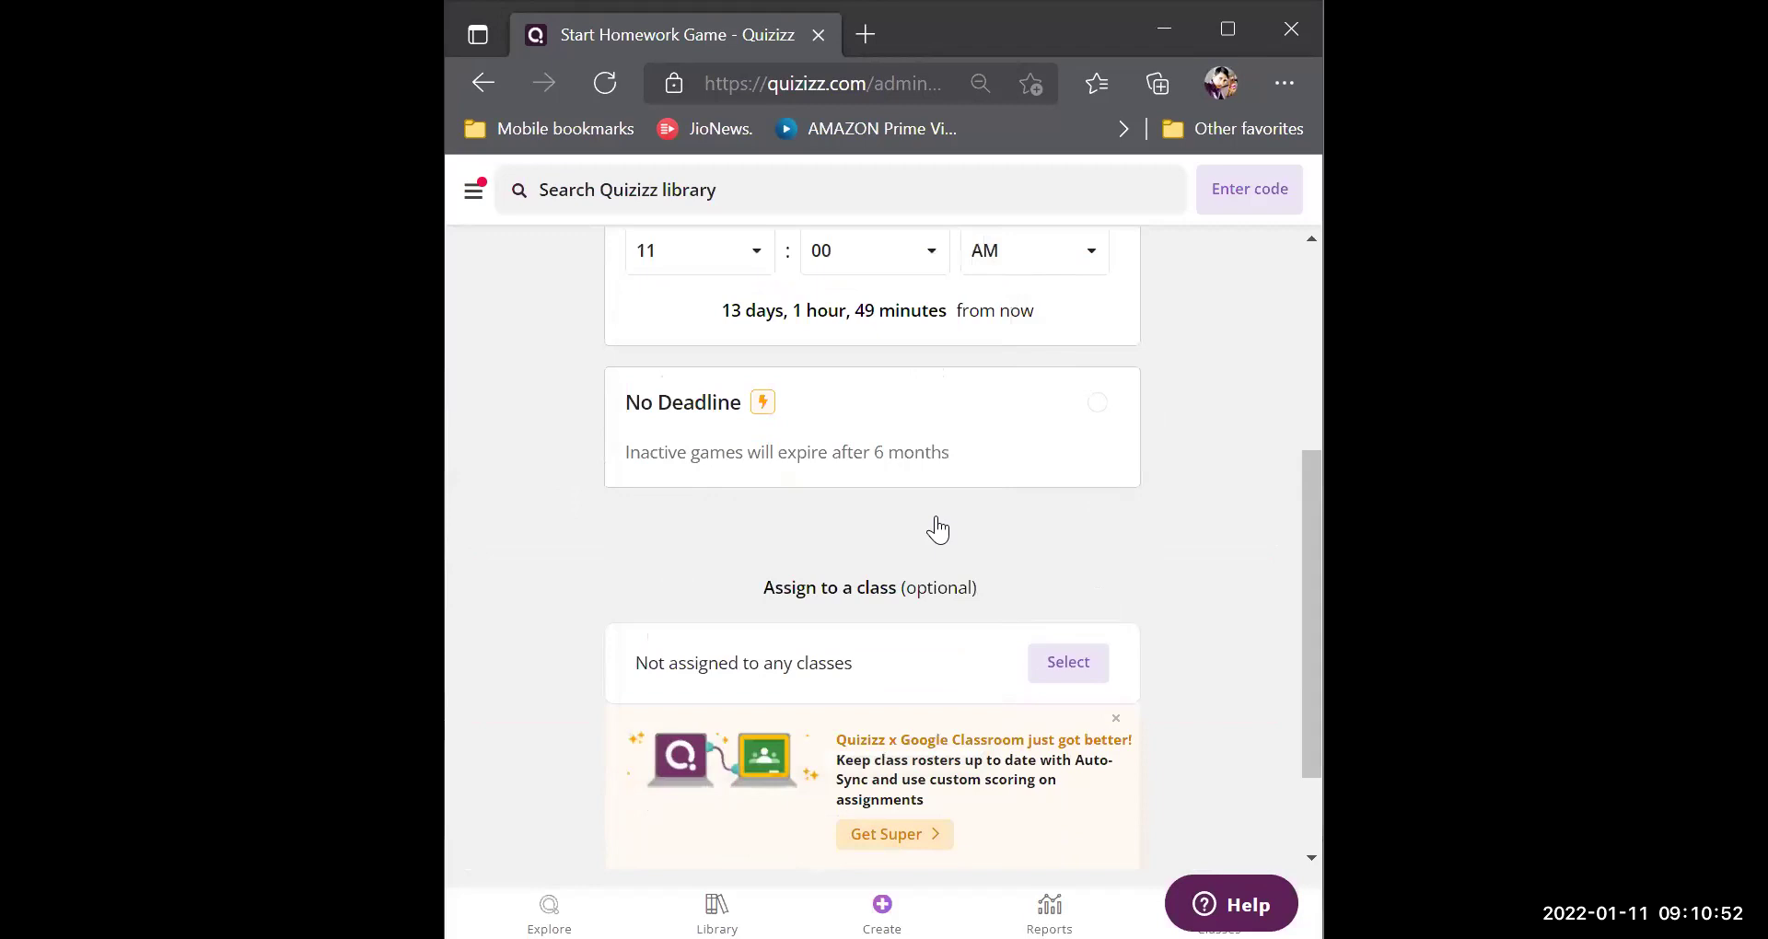
Assign the quiz as homework and copy the join link for participants.
left_click_drag(1315, 577, 1286, 285)
scroll(1318, 587, "down", 1)
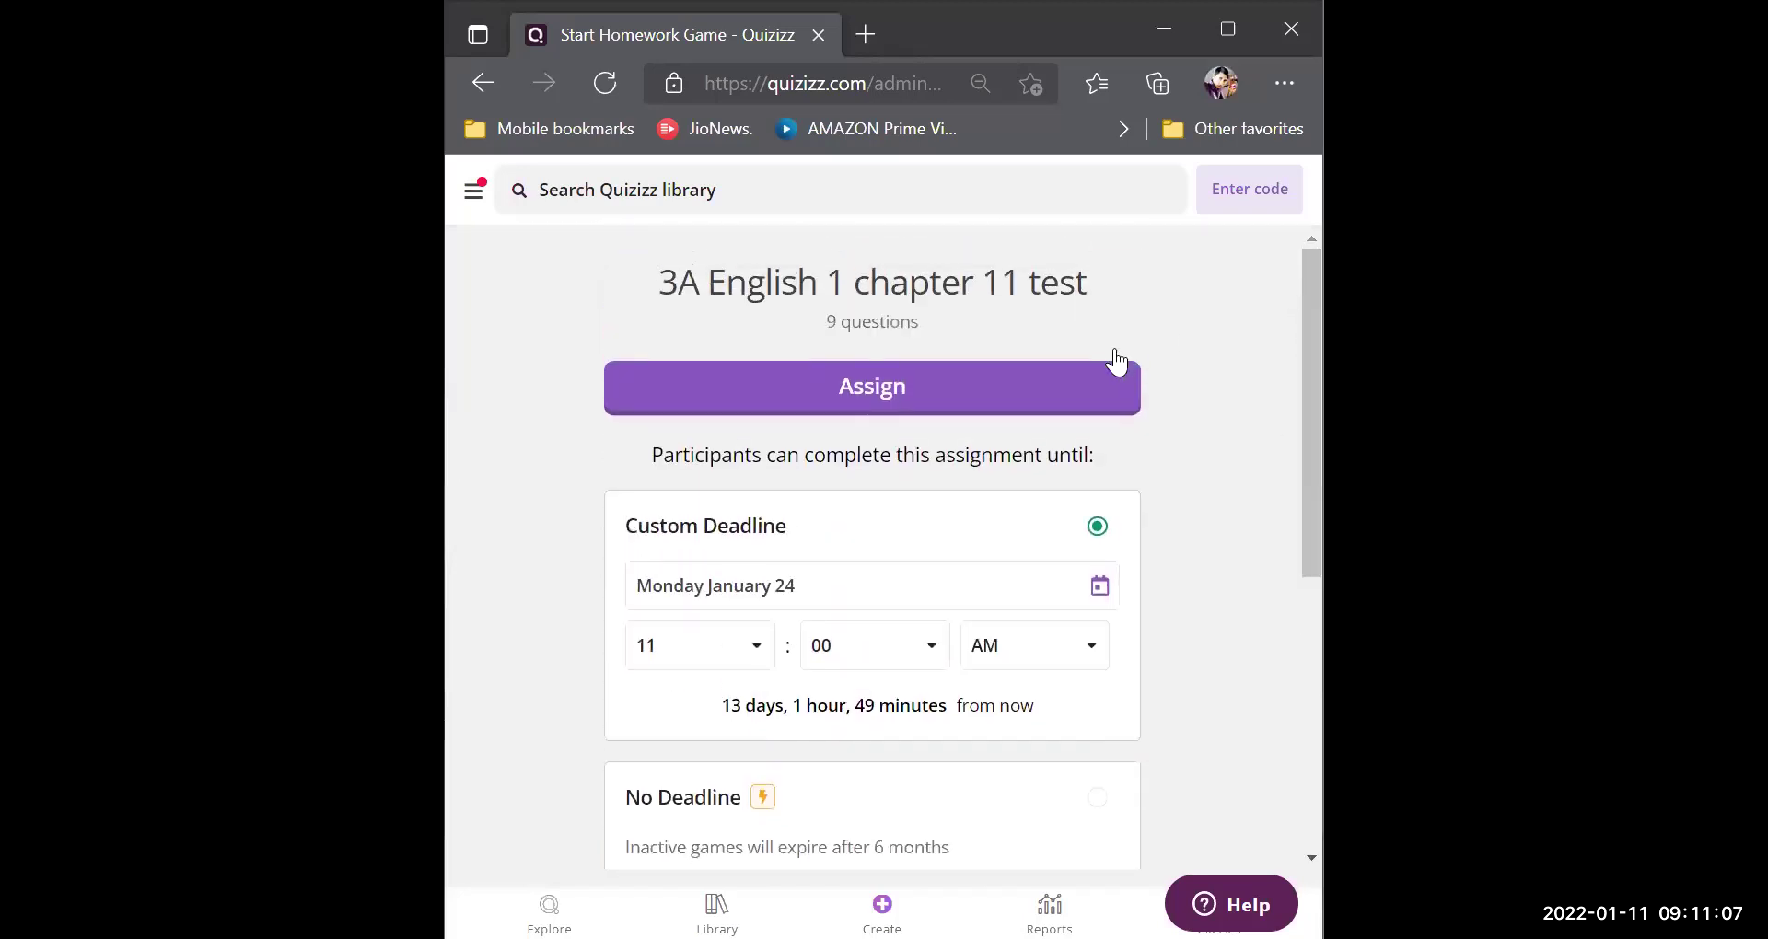
left_click(1057, 393)
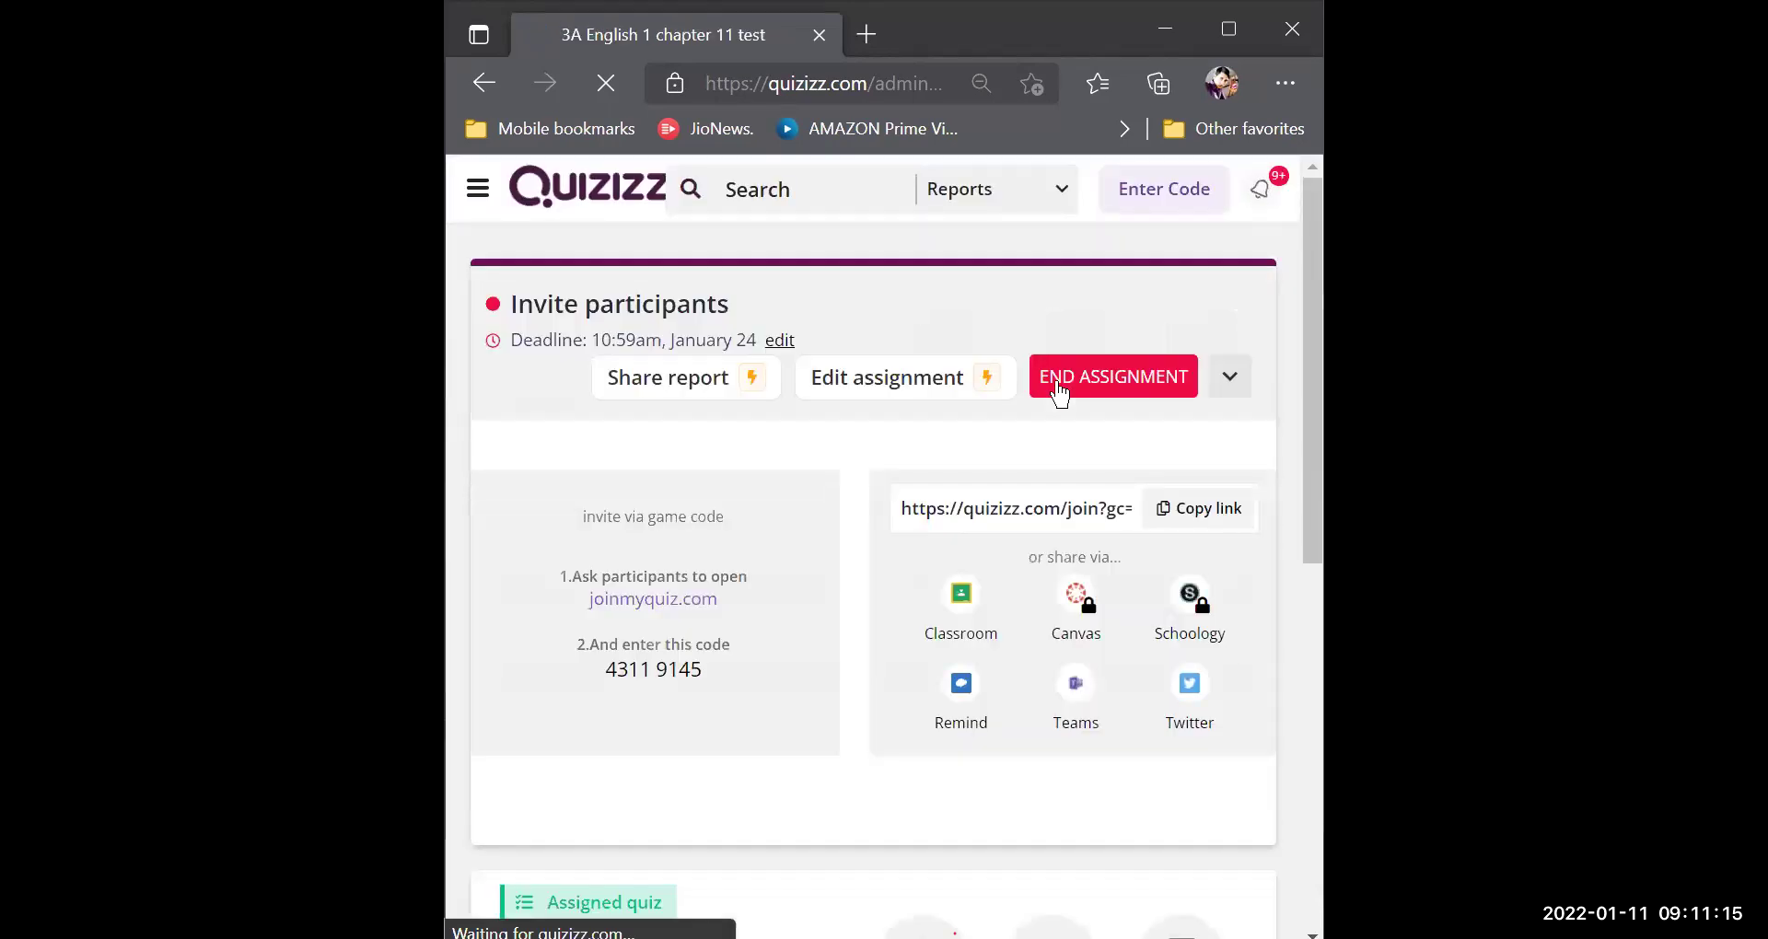
left_click(1208, 509)
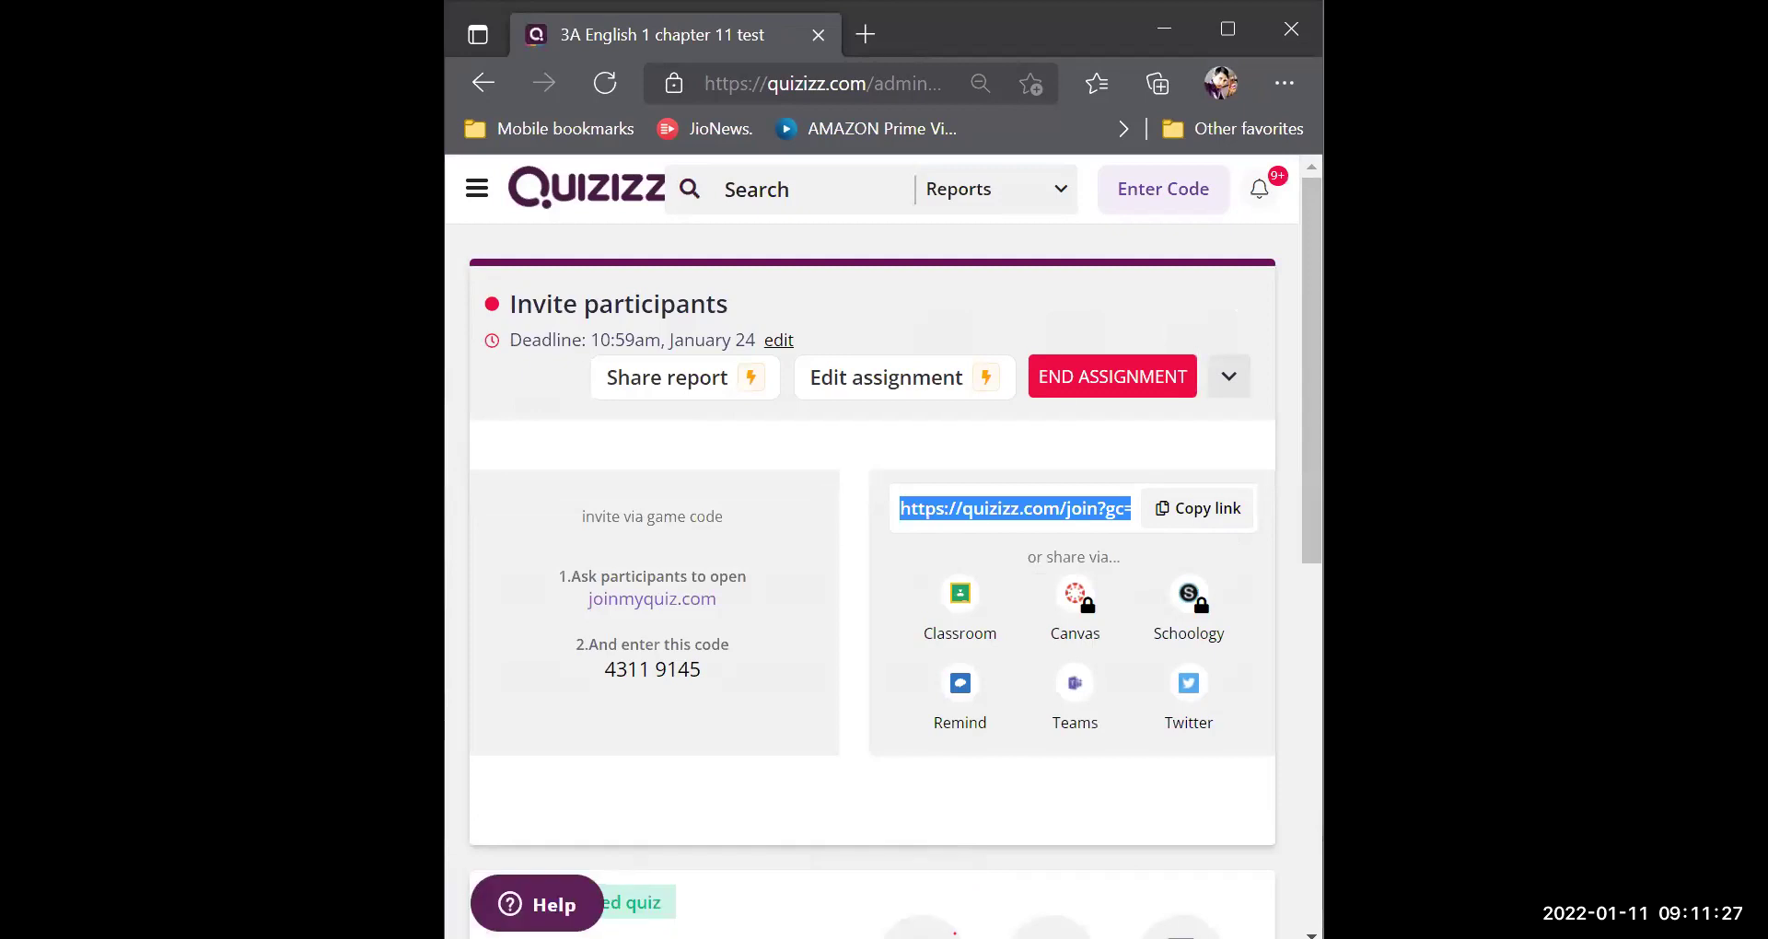
Check the textbook exercise in Photos, then return to Quizizz in a maximized window and view the assignment's invitation and quiz details.
key("alt+Tab")
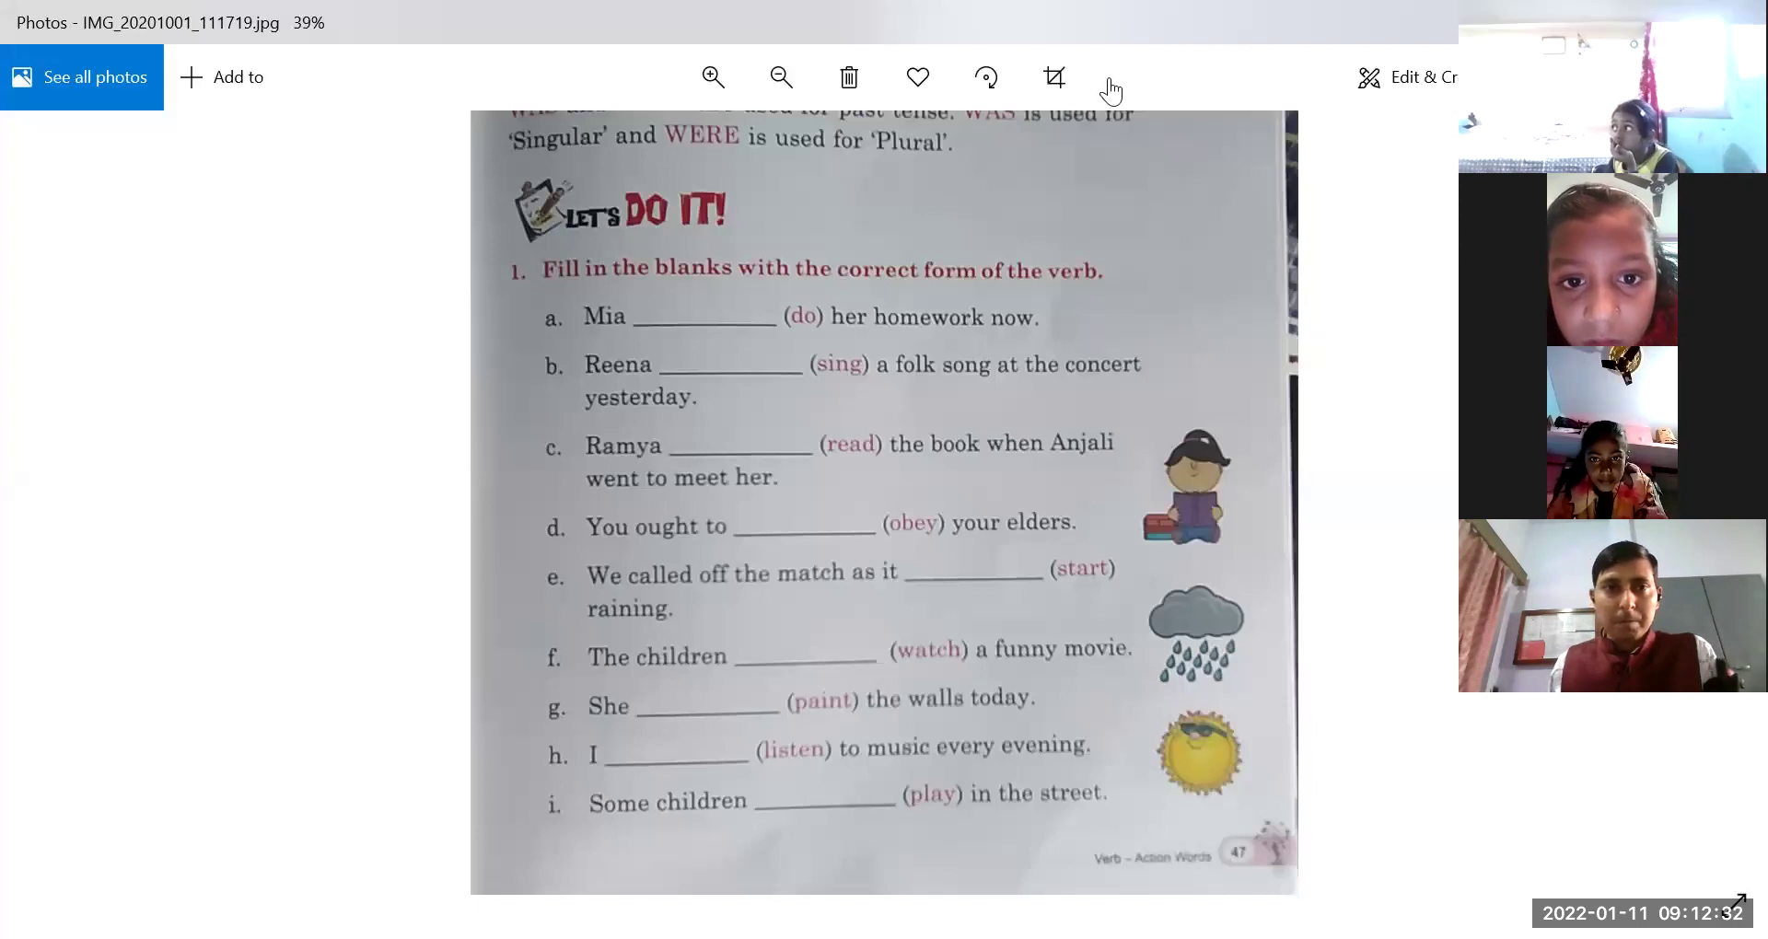
key("alt+s")
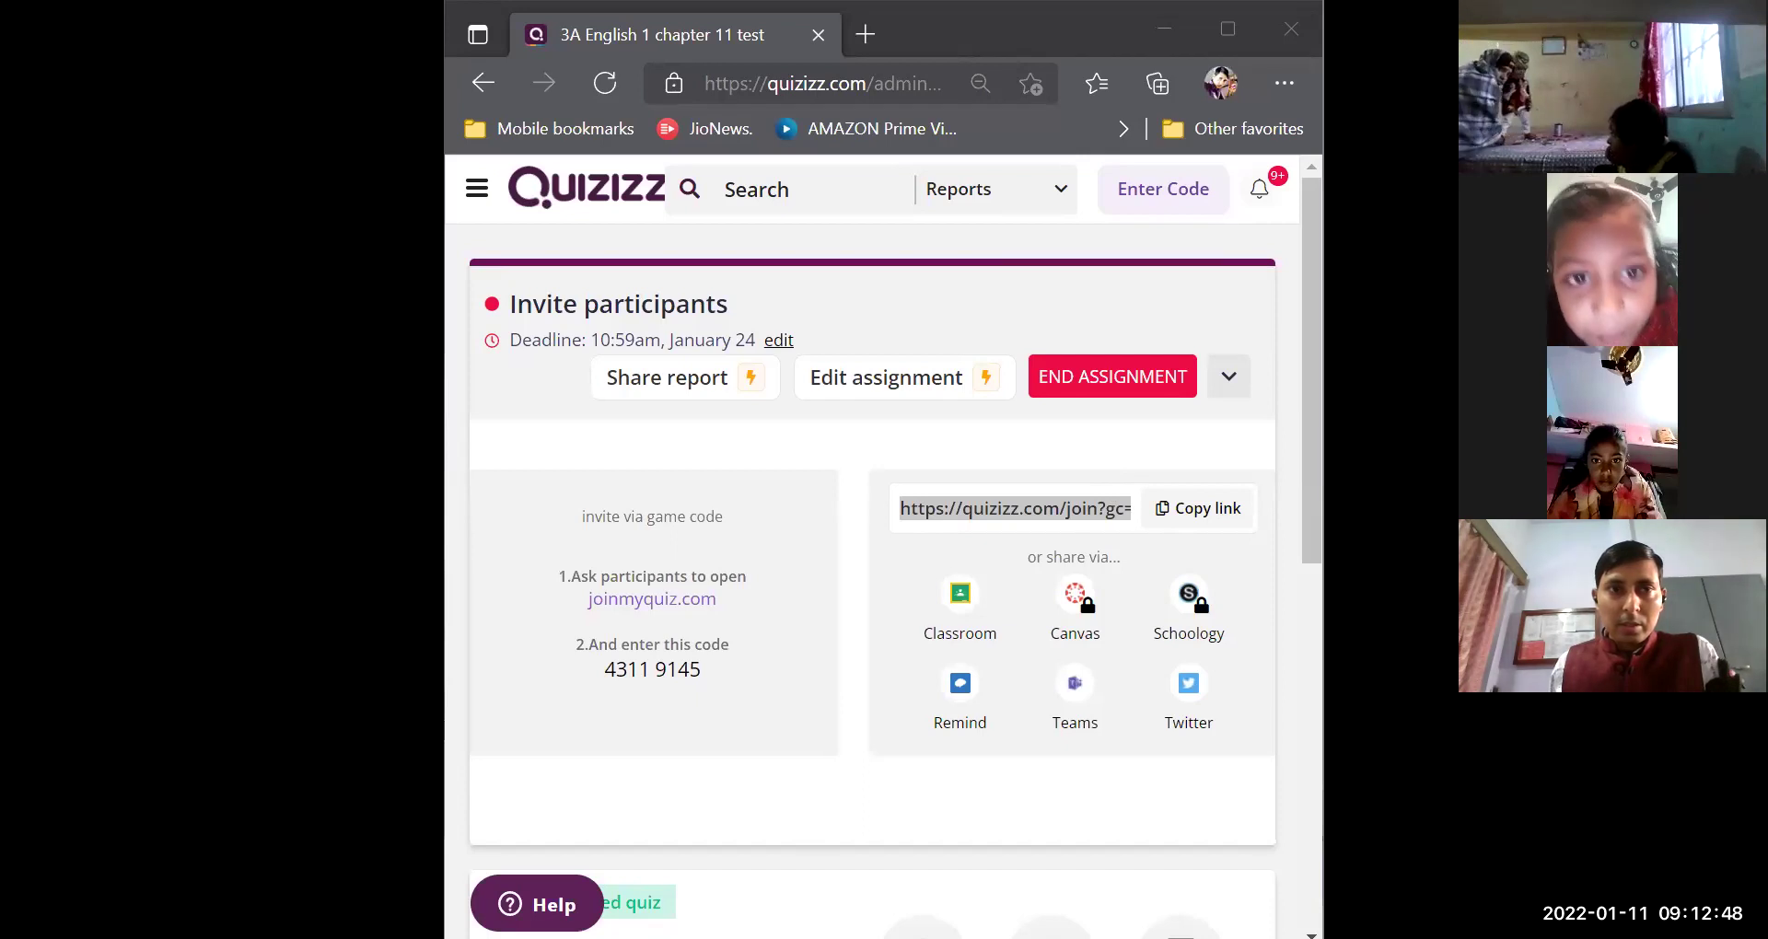
left_click(1226, 35)
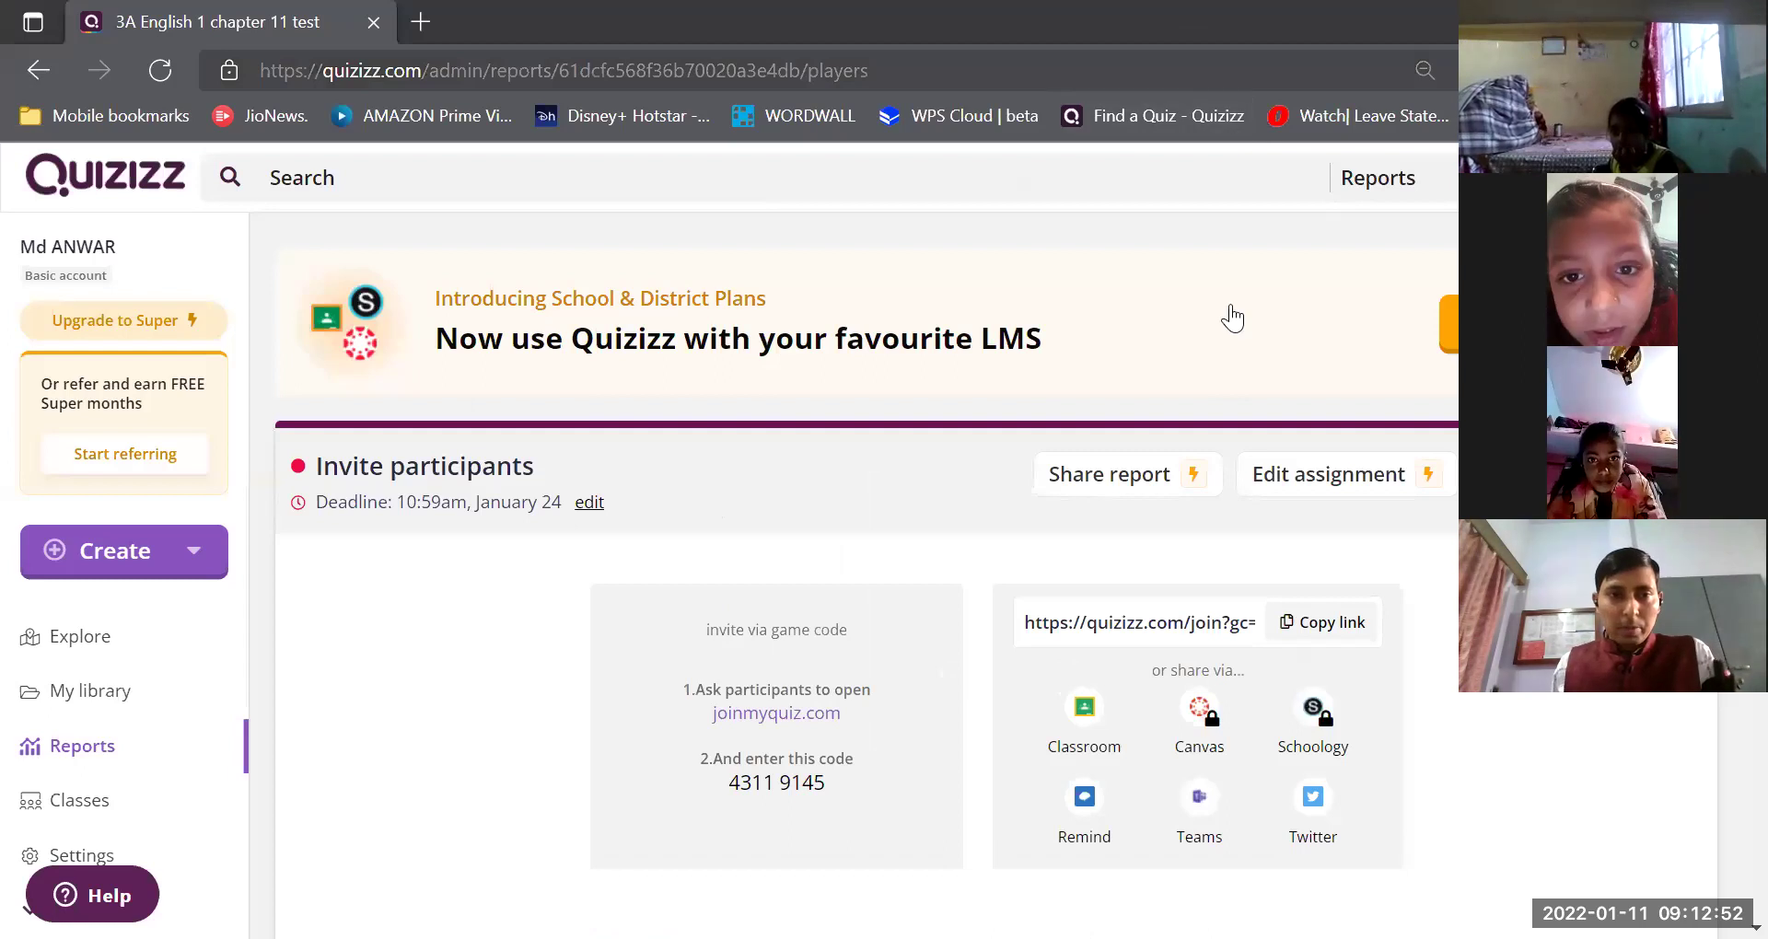
scroll(1213, 371, "down", 7)
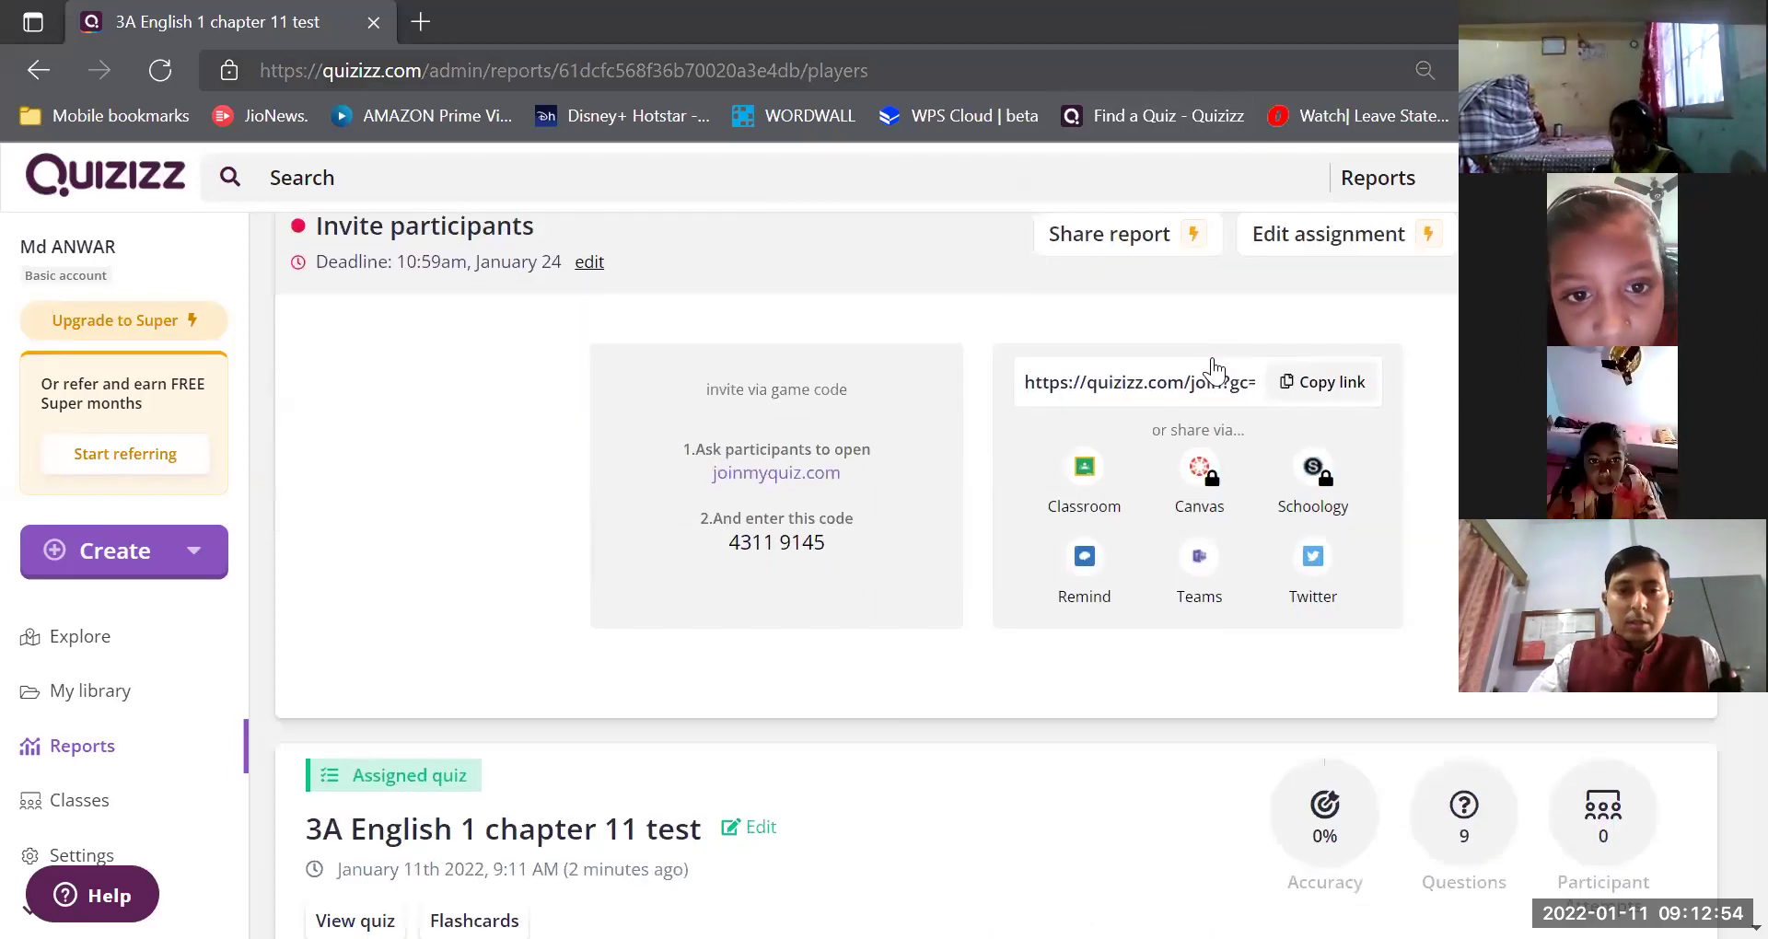